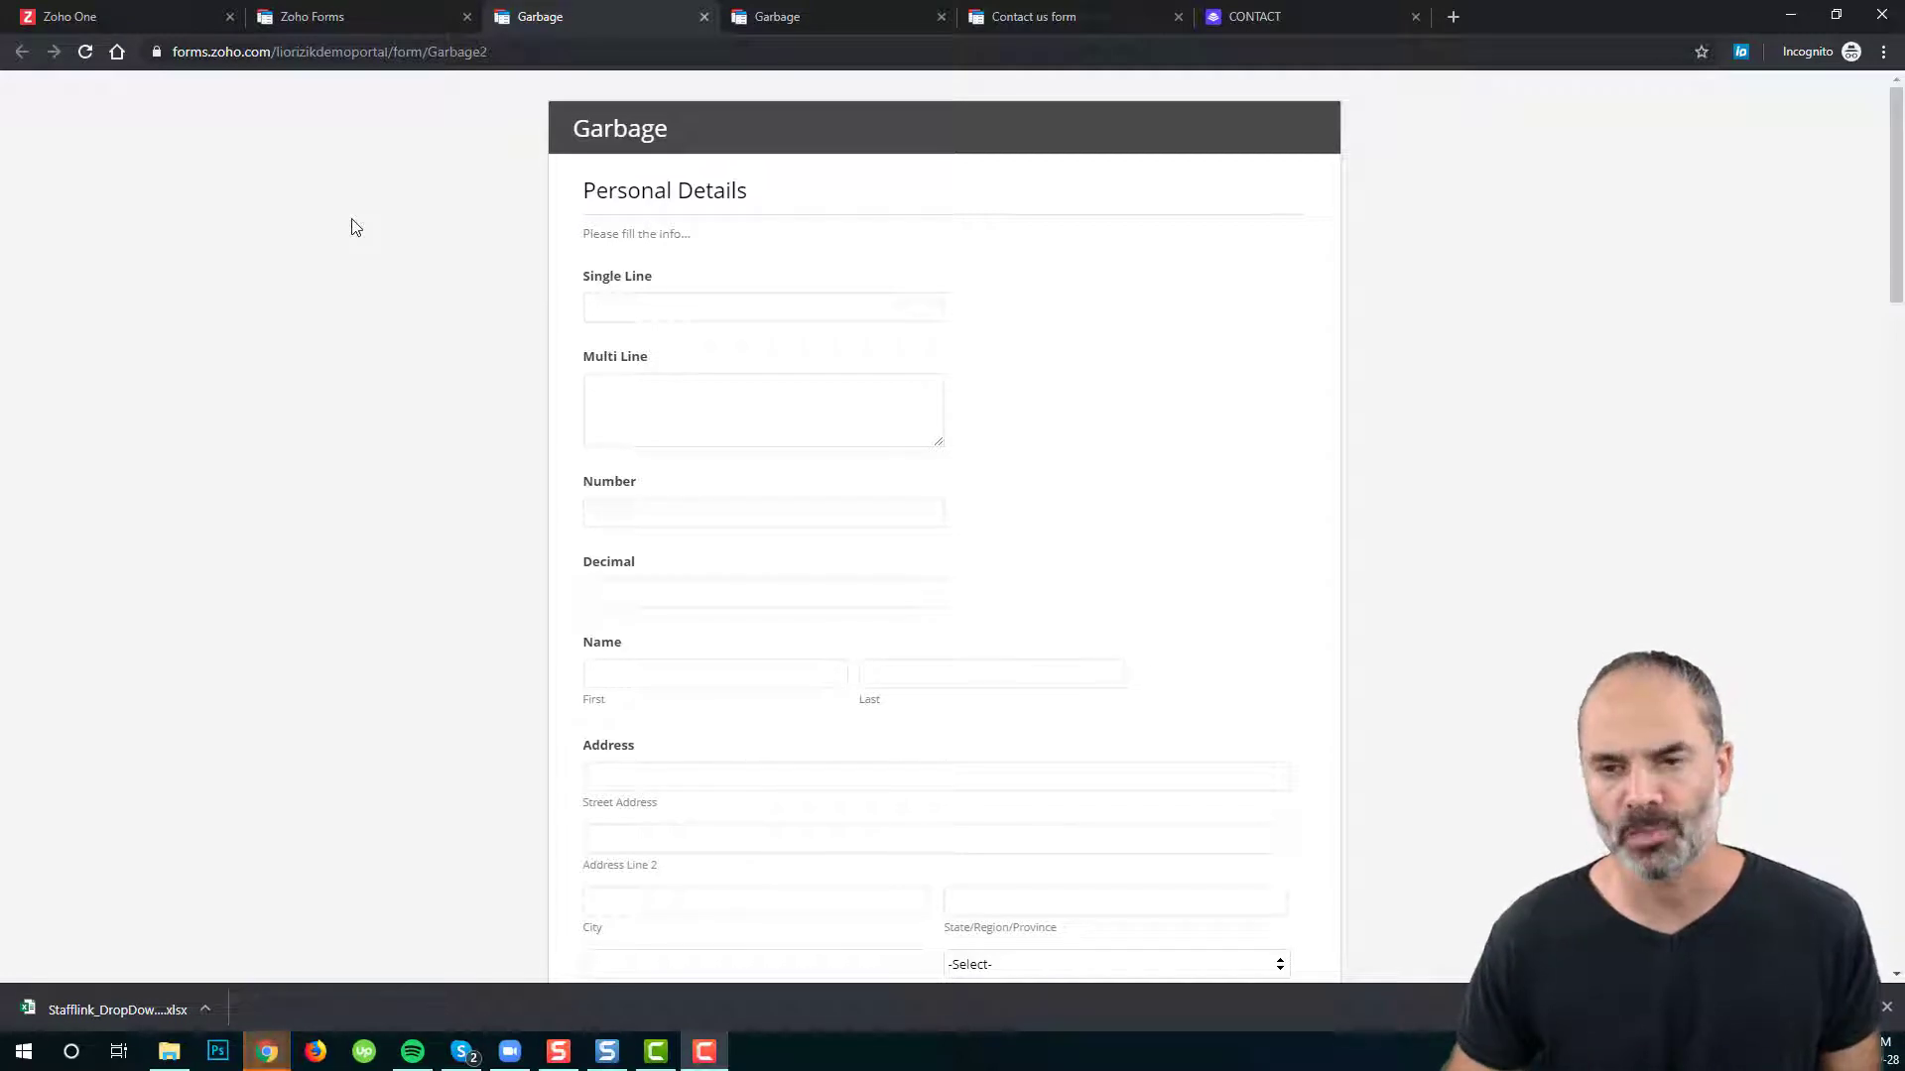
- Scroll through the live Garbage form, then switch back to its Zoho Forms builder
scroll(919, 264, "down", 6)
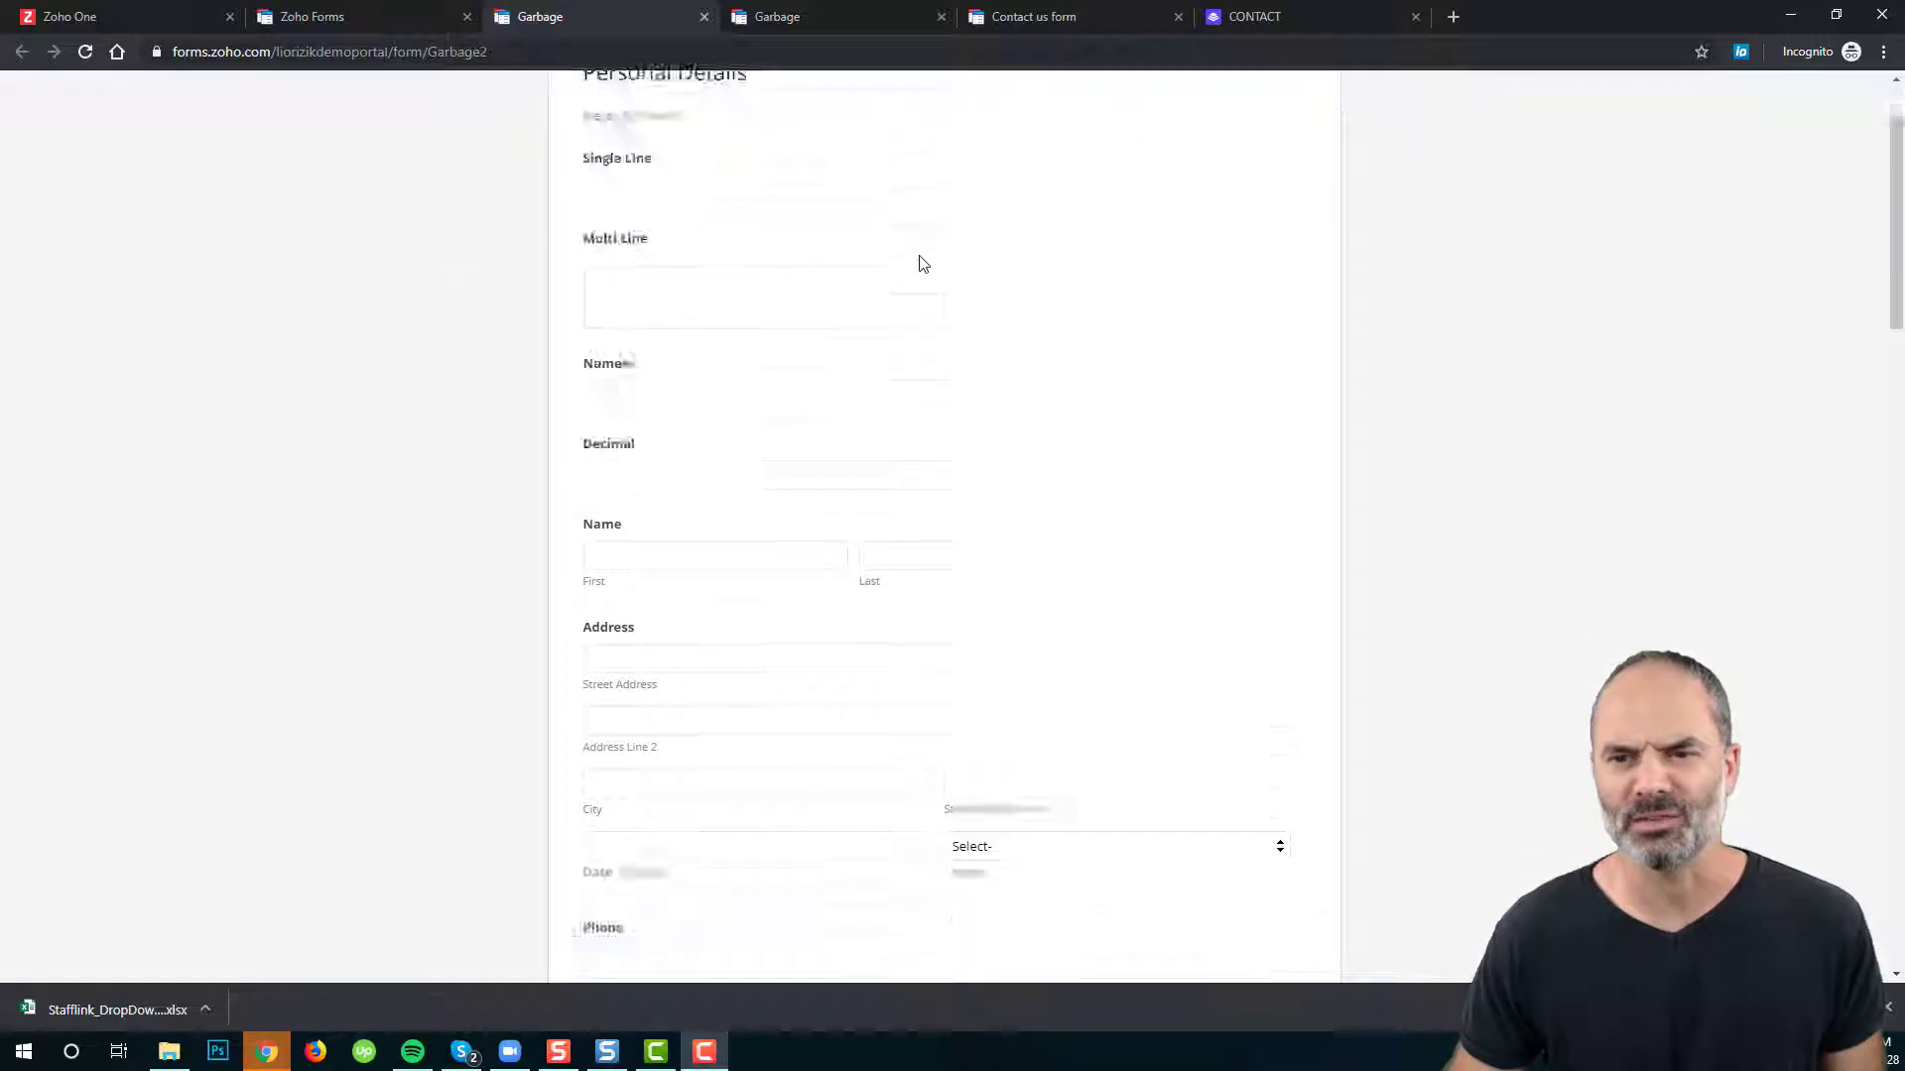
scroll(1111, 426, "down", 11)
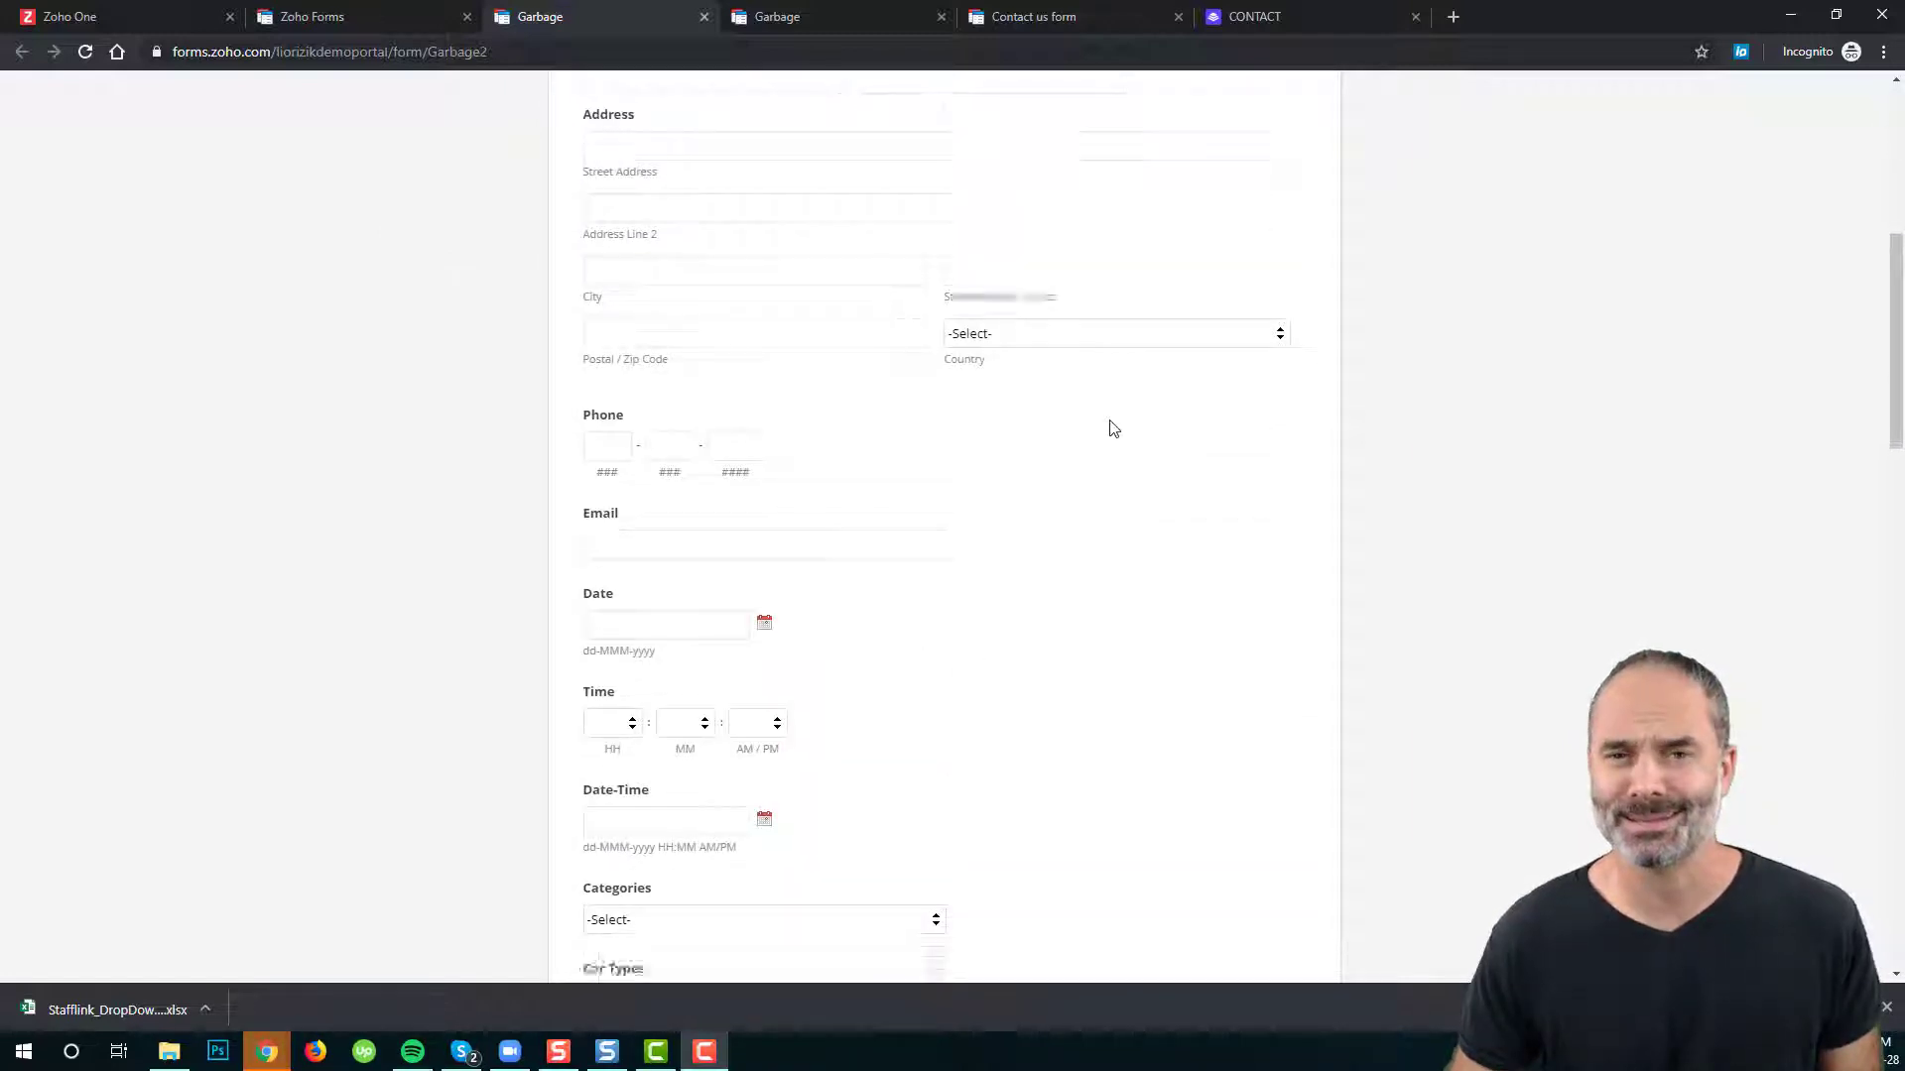
scroll(1111, 427, "down", 10)
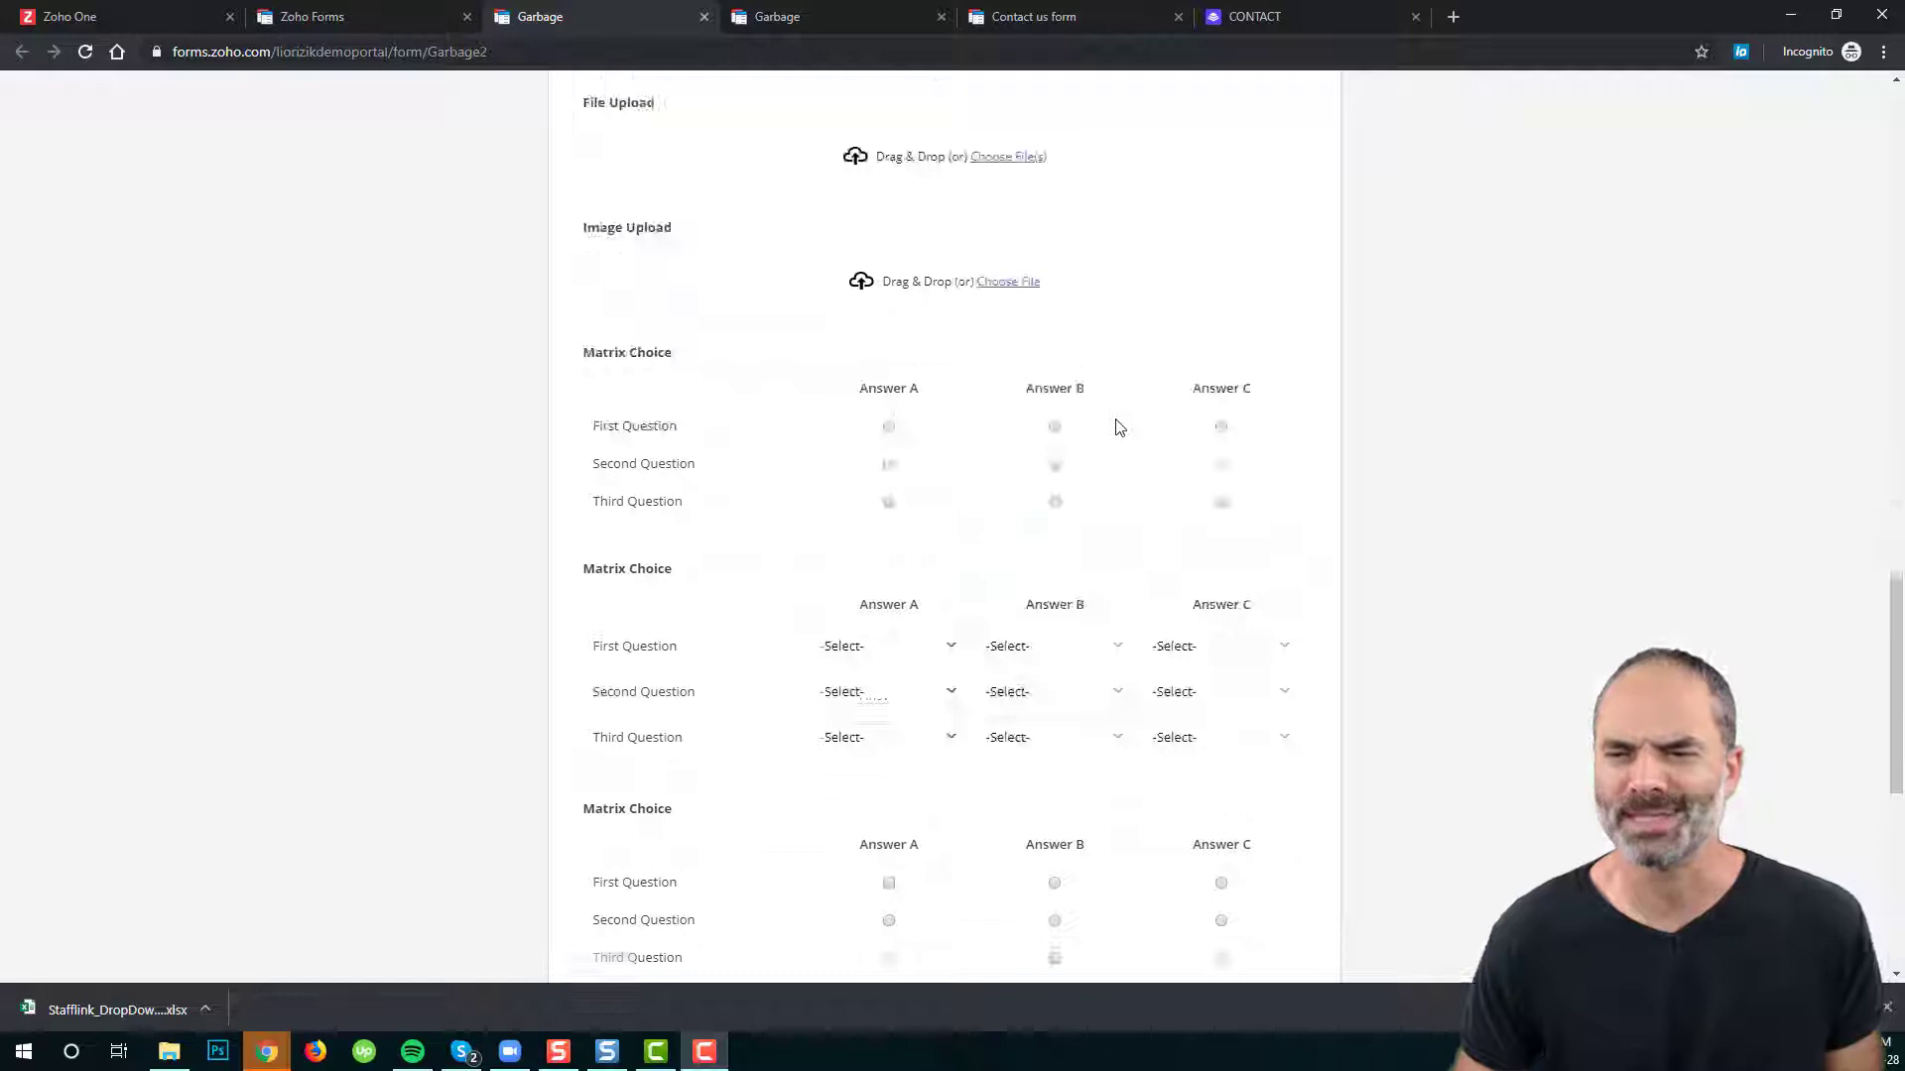
scroll(1119, 427, "down", 2)
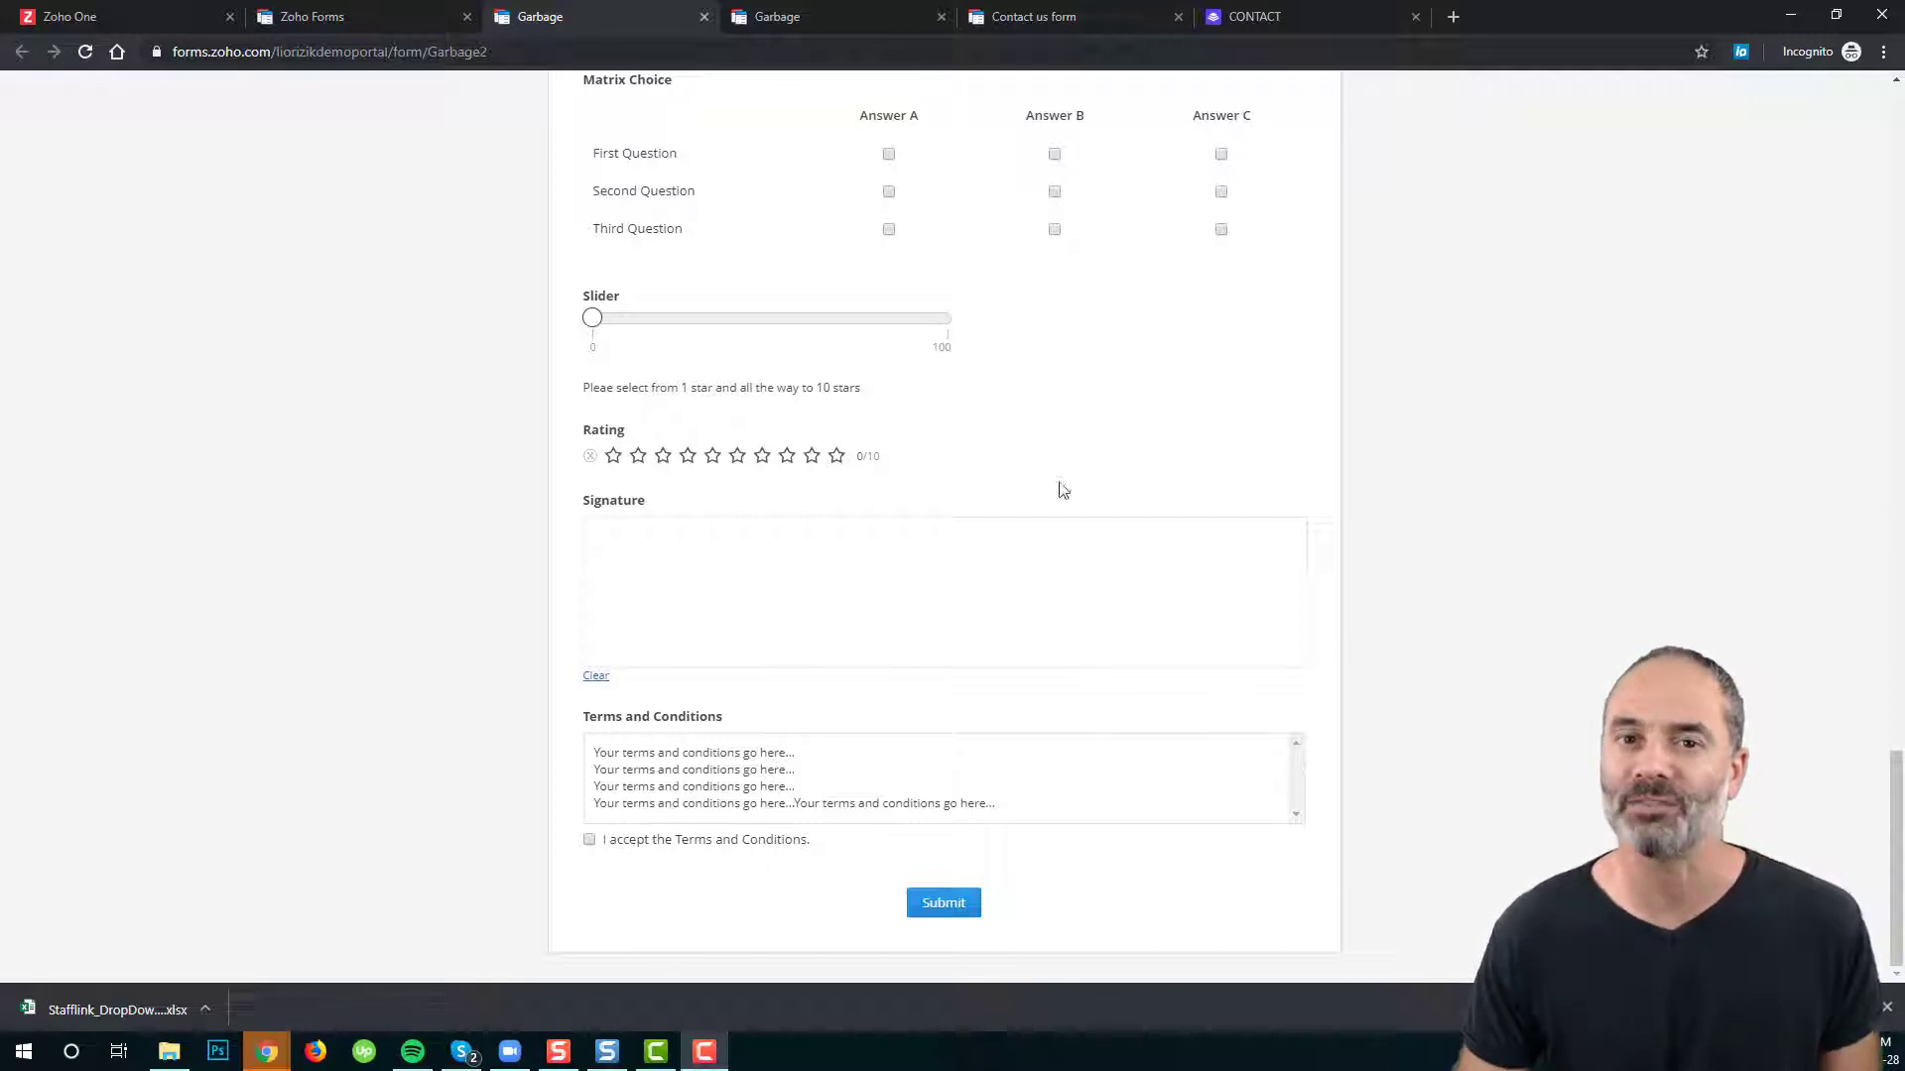
left_click(362, 25)
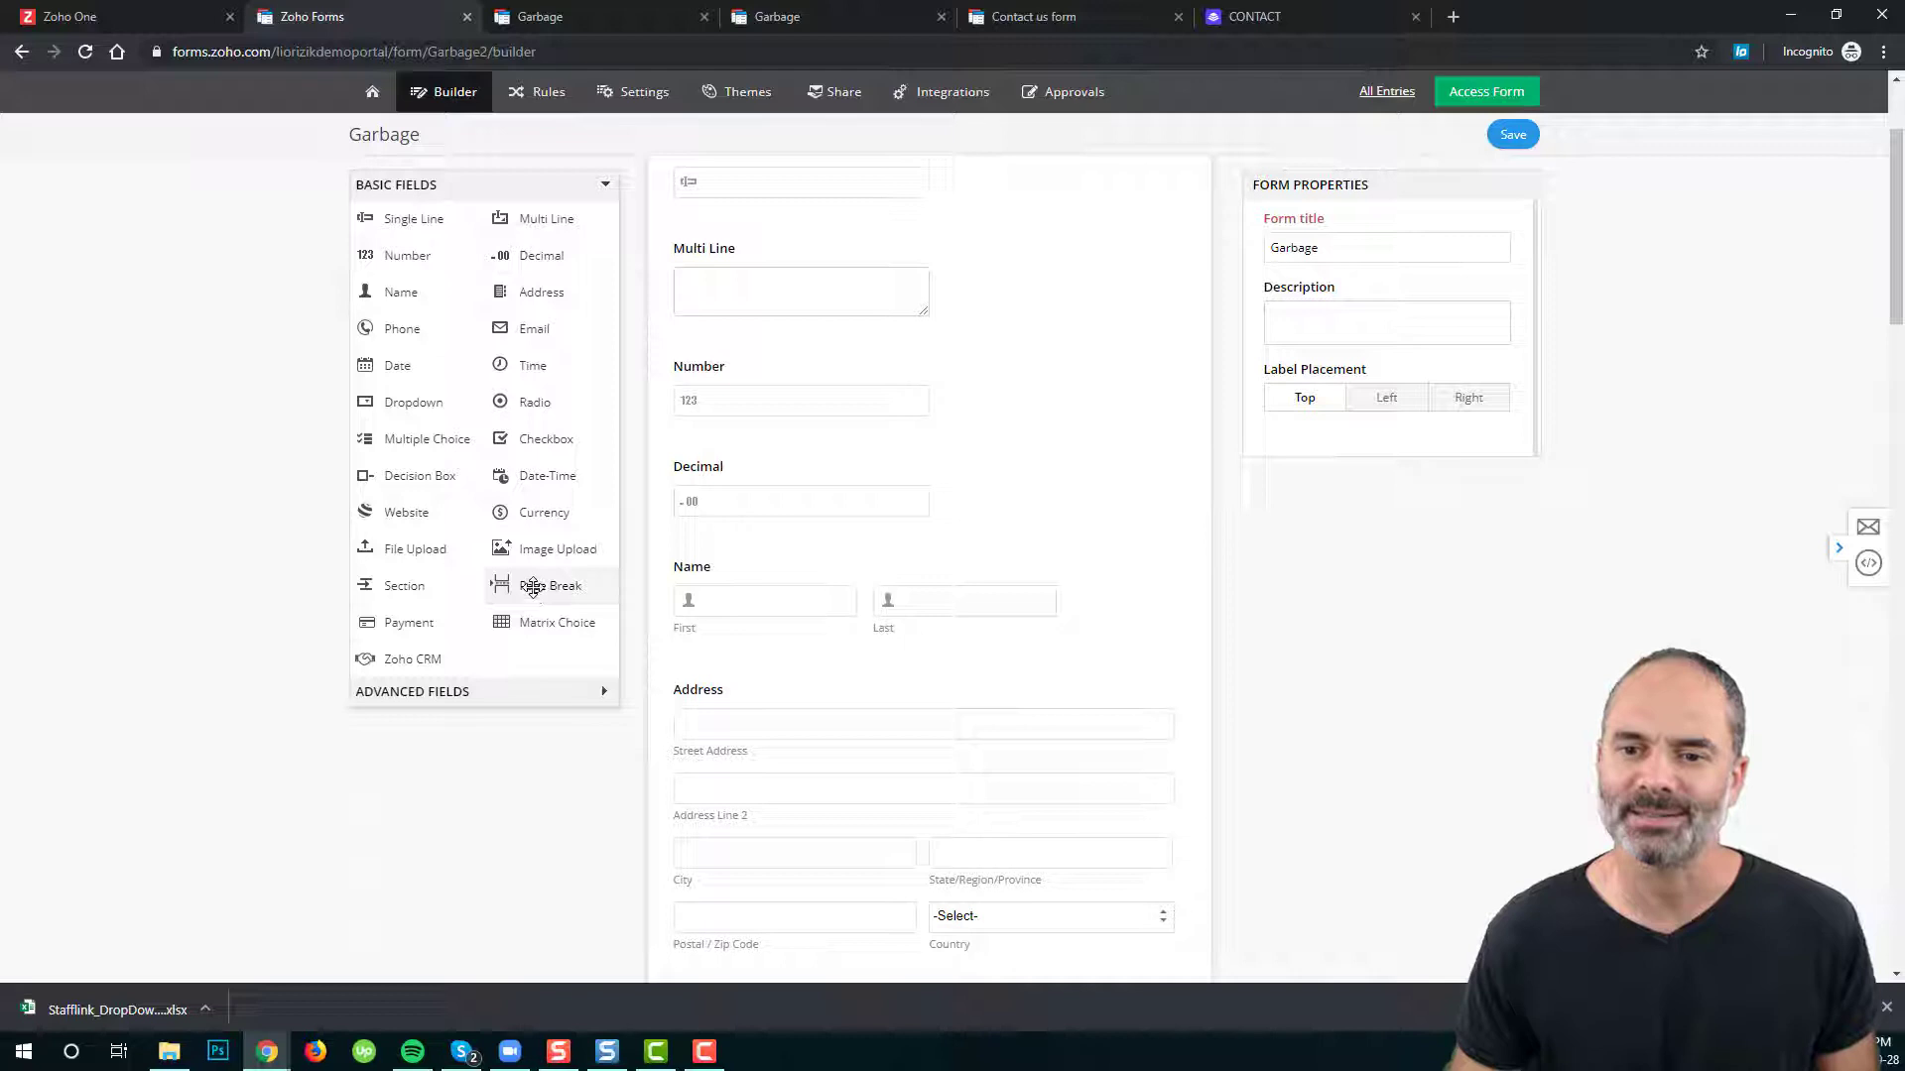
- Insert page breaks below Name and below Date, making three pages
scroll(837, 480, "up", 3)
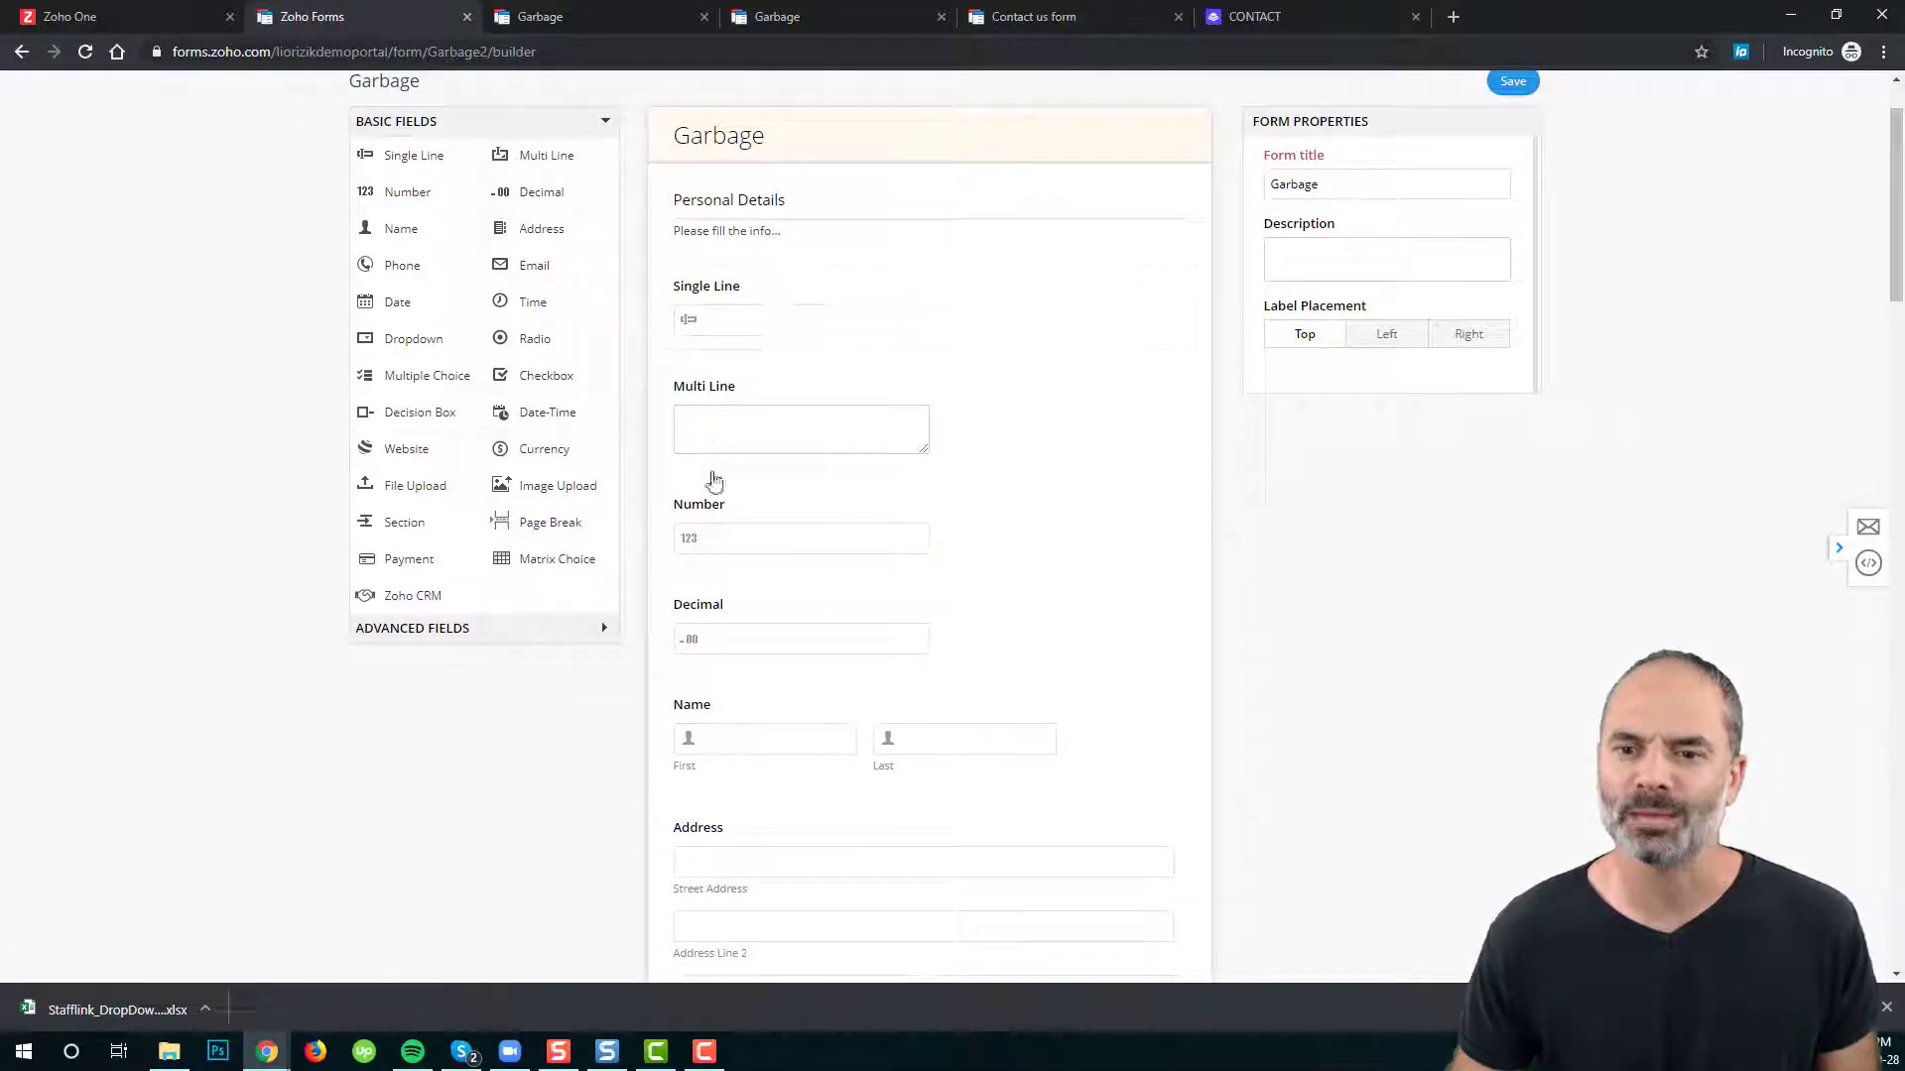
left_click_drag(569, 522, 821, 820)
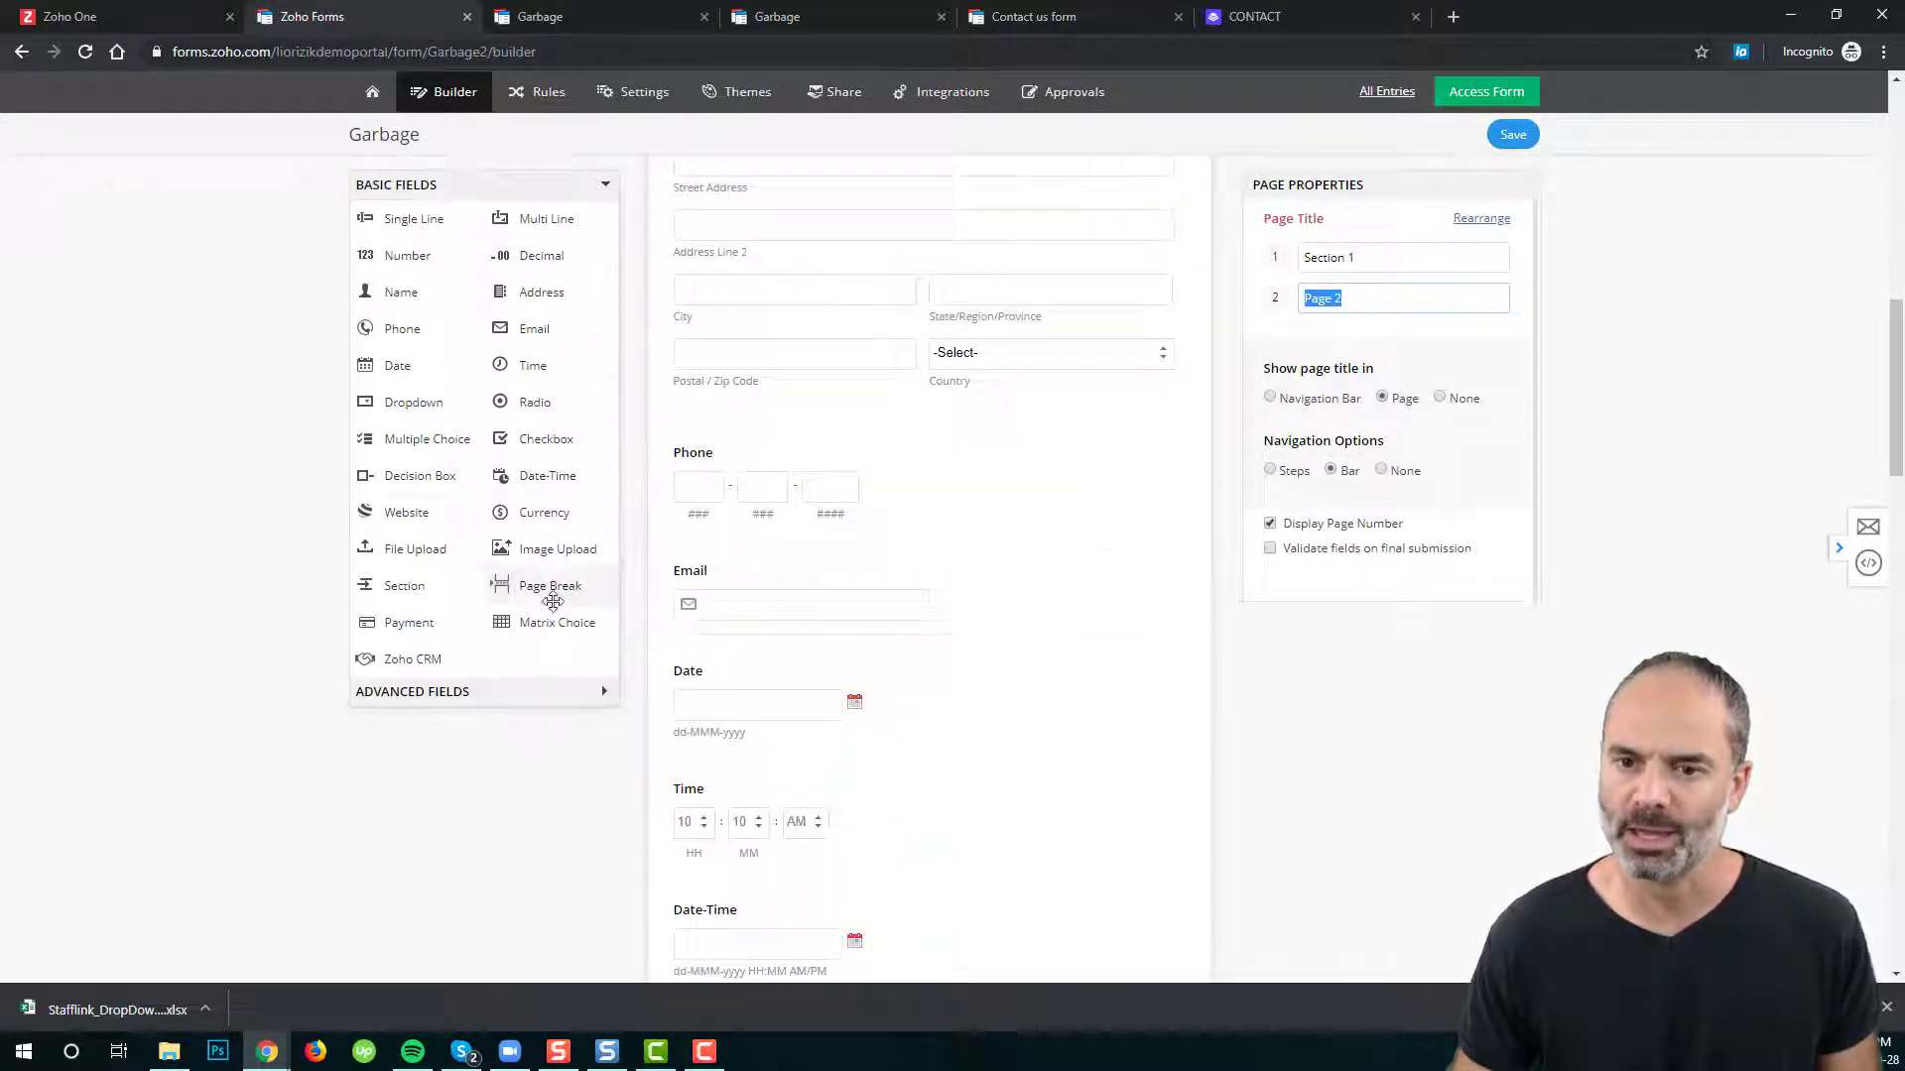
left_click_drag(546, 586, 823, 792)
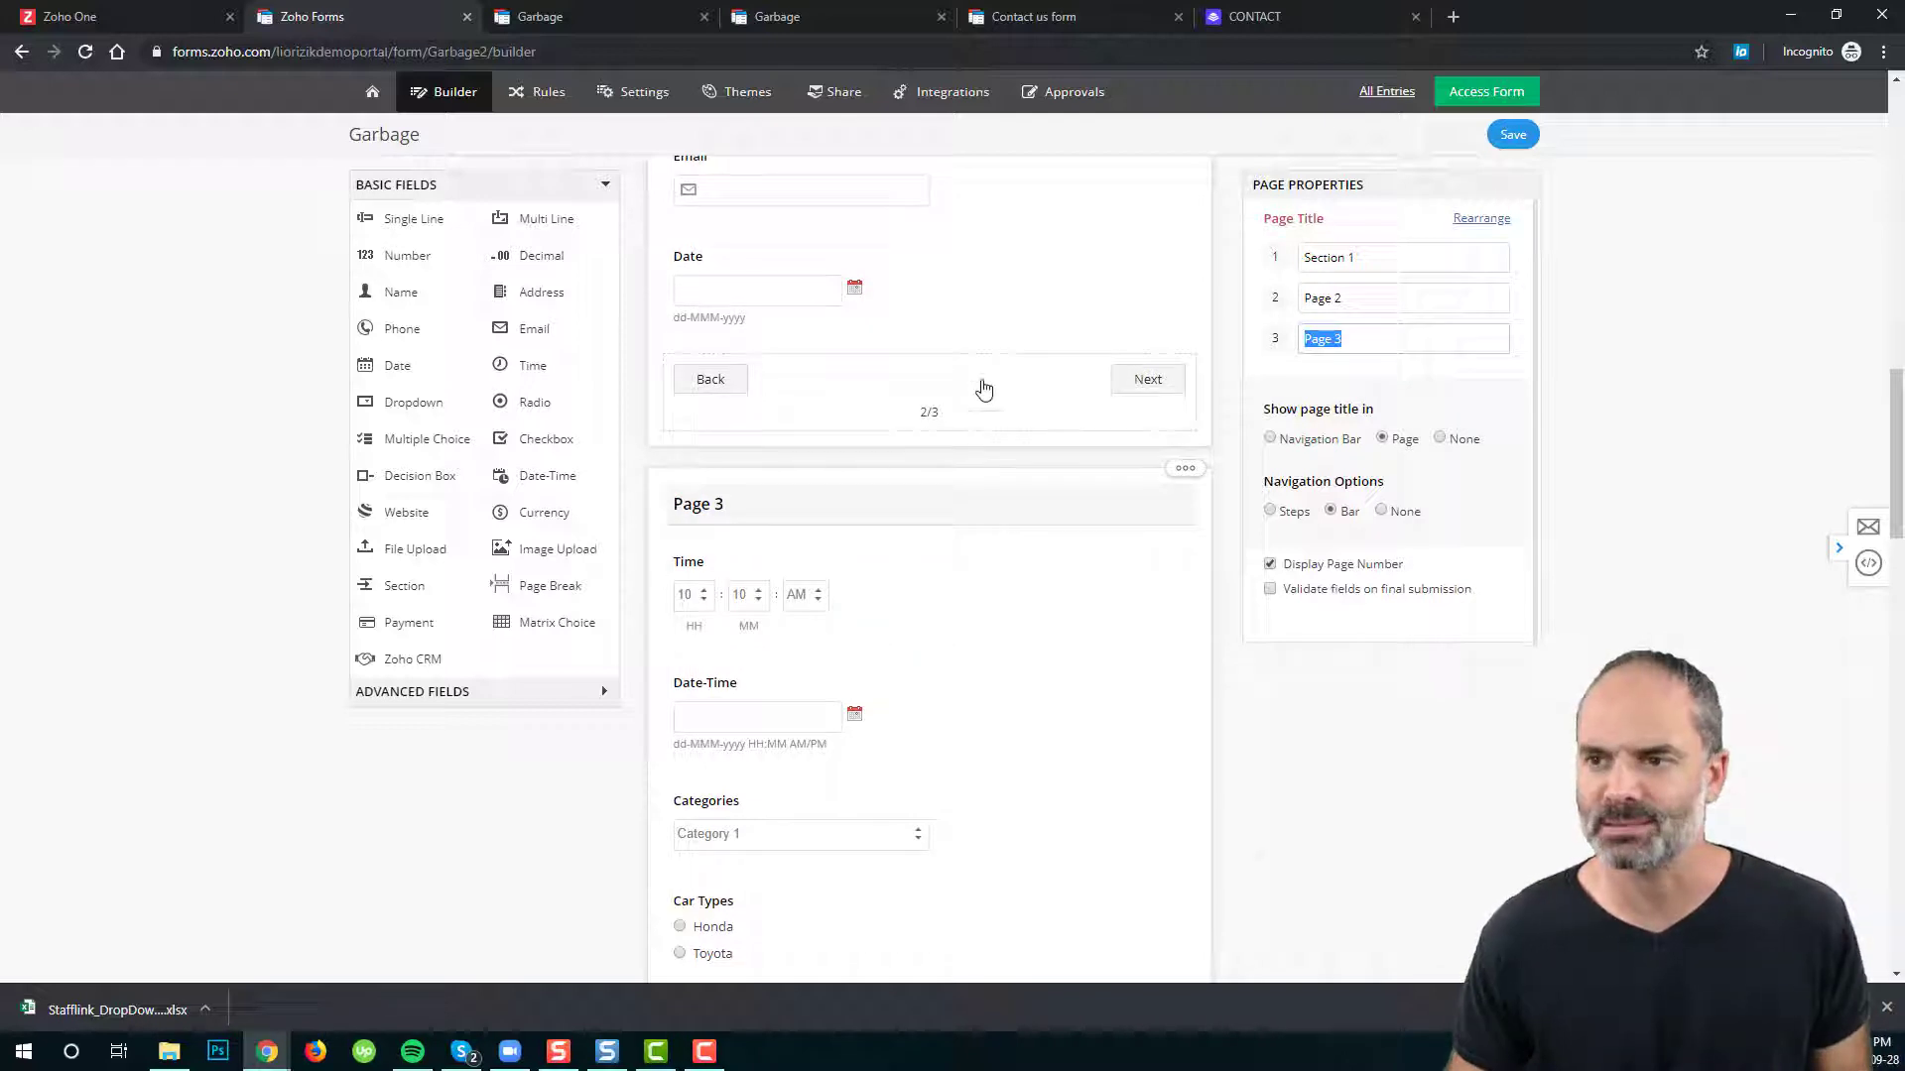
- Retitle Page 2 and Page 3 as 'Section 2' and 'Section 3' and save
left_click(1323, 267)
double_click(1323, 268)
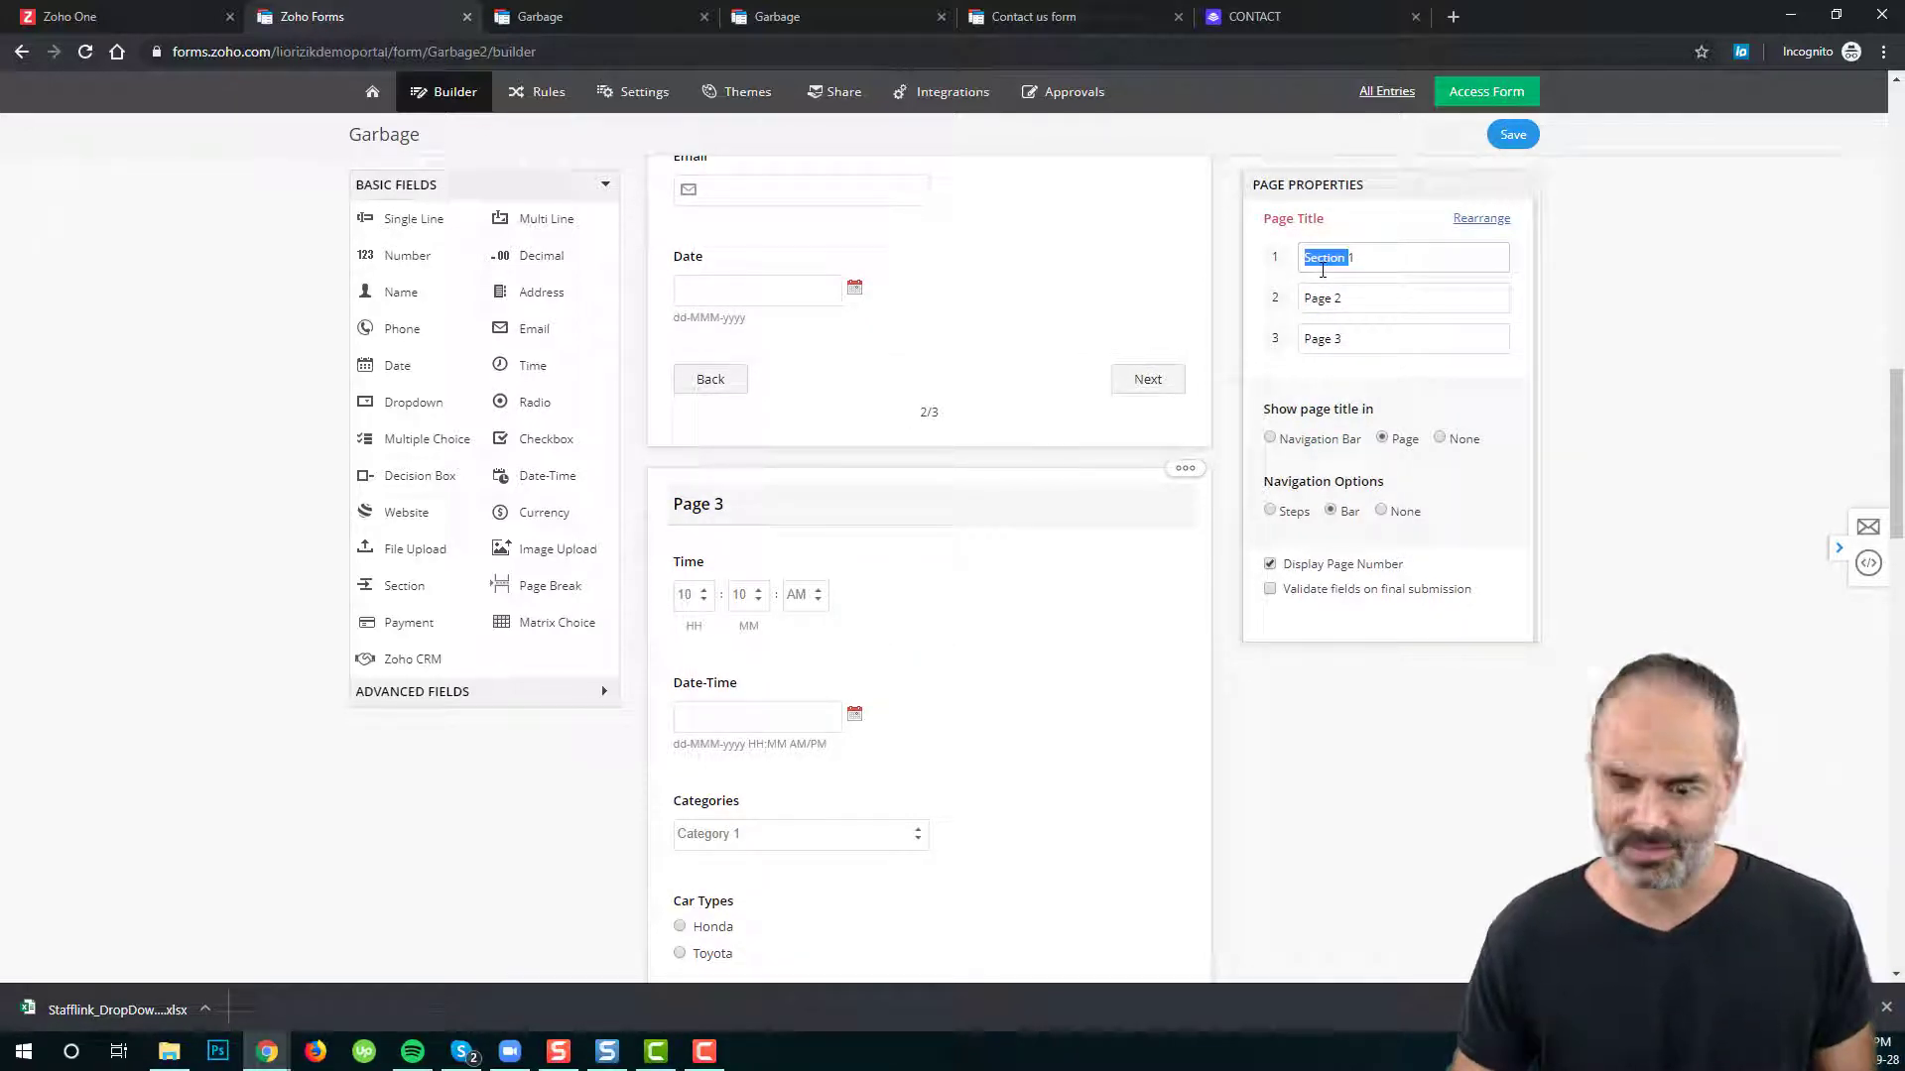
left_click_drag(1324, 258, 1200, 307)
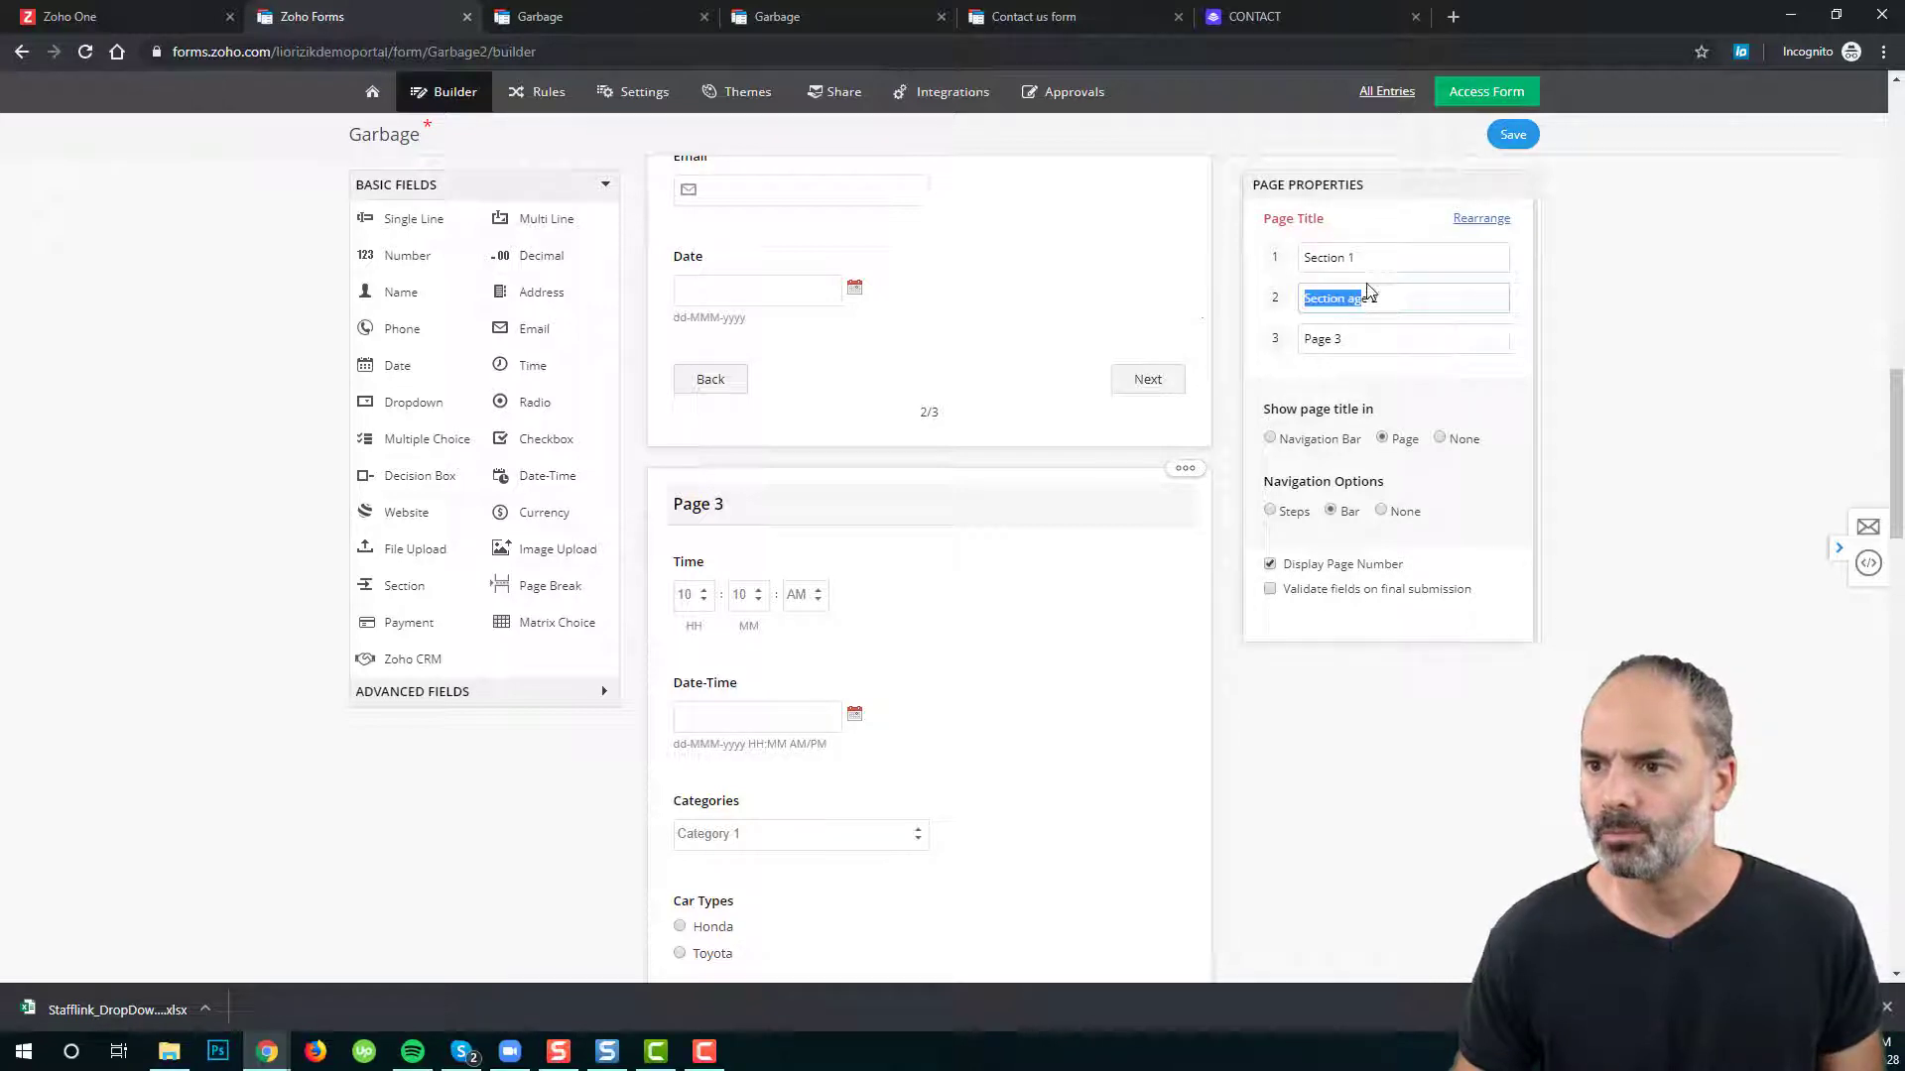
type("Section")
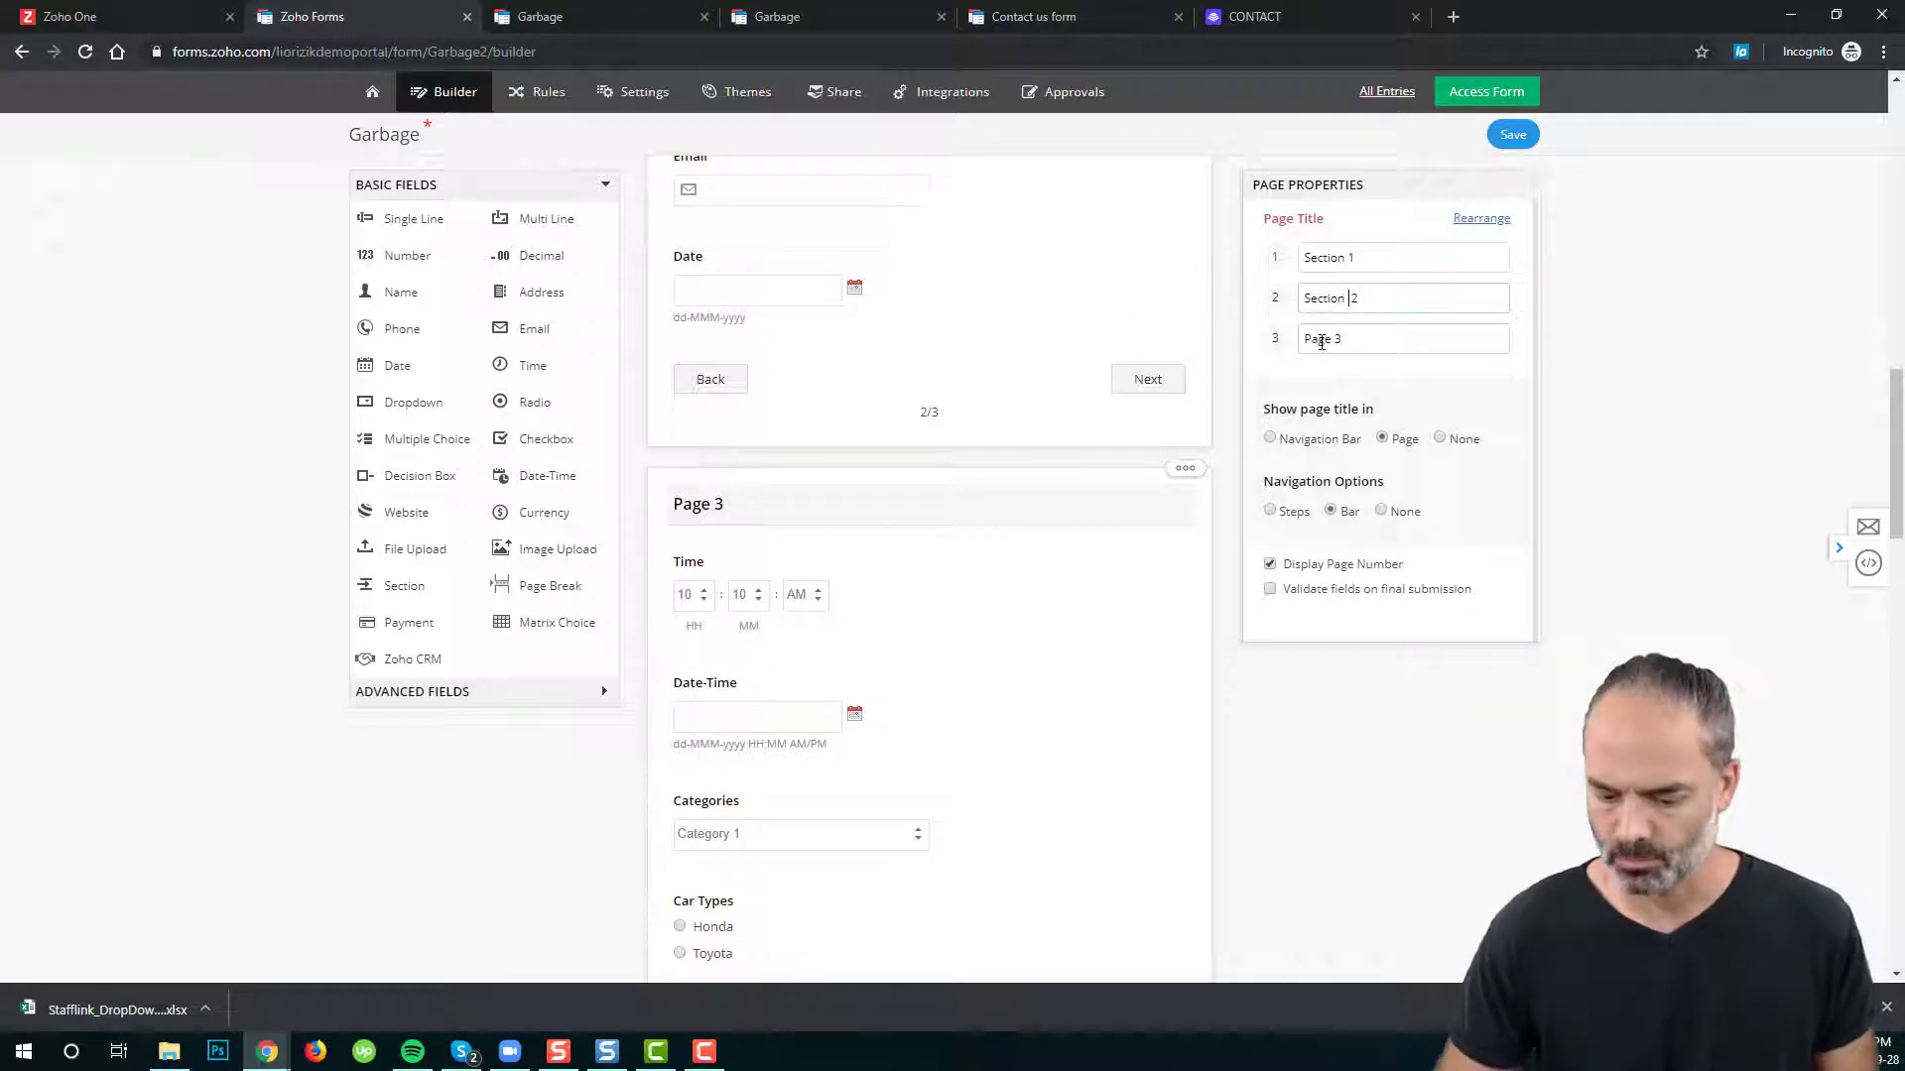
double_click(1323, 340)
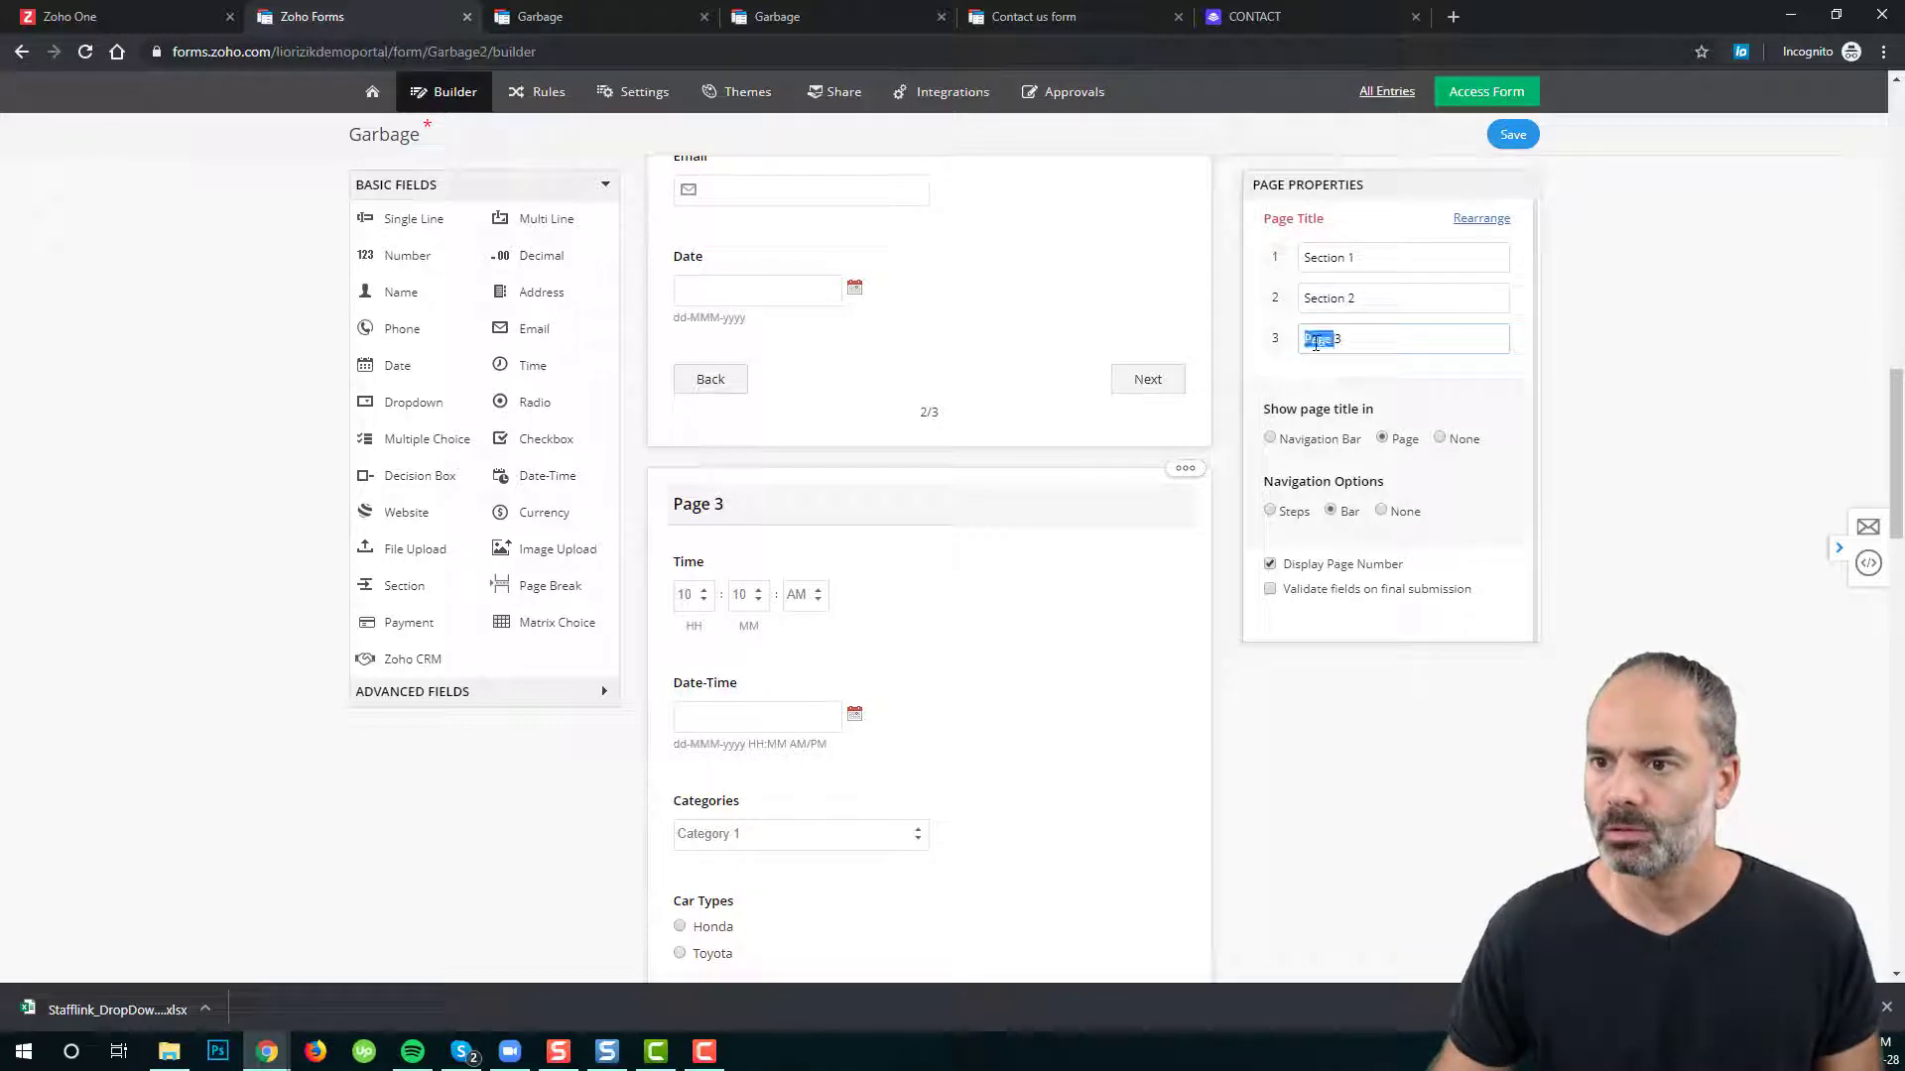
type("Section")
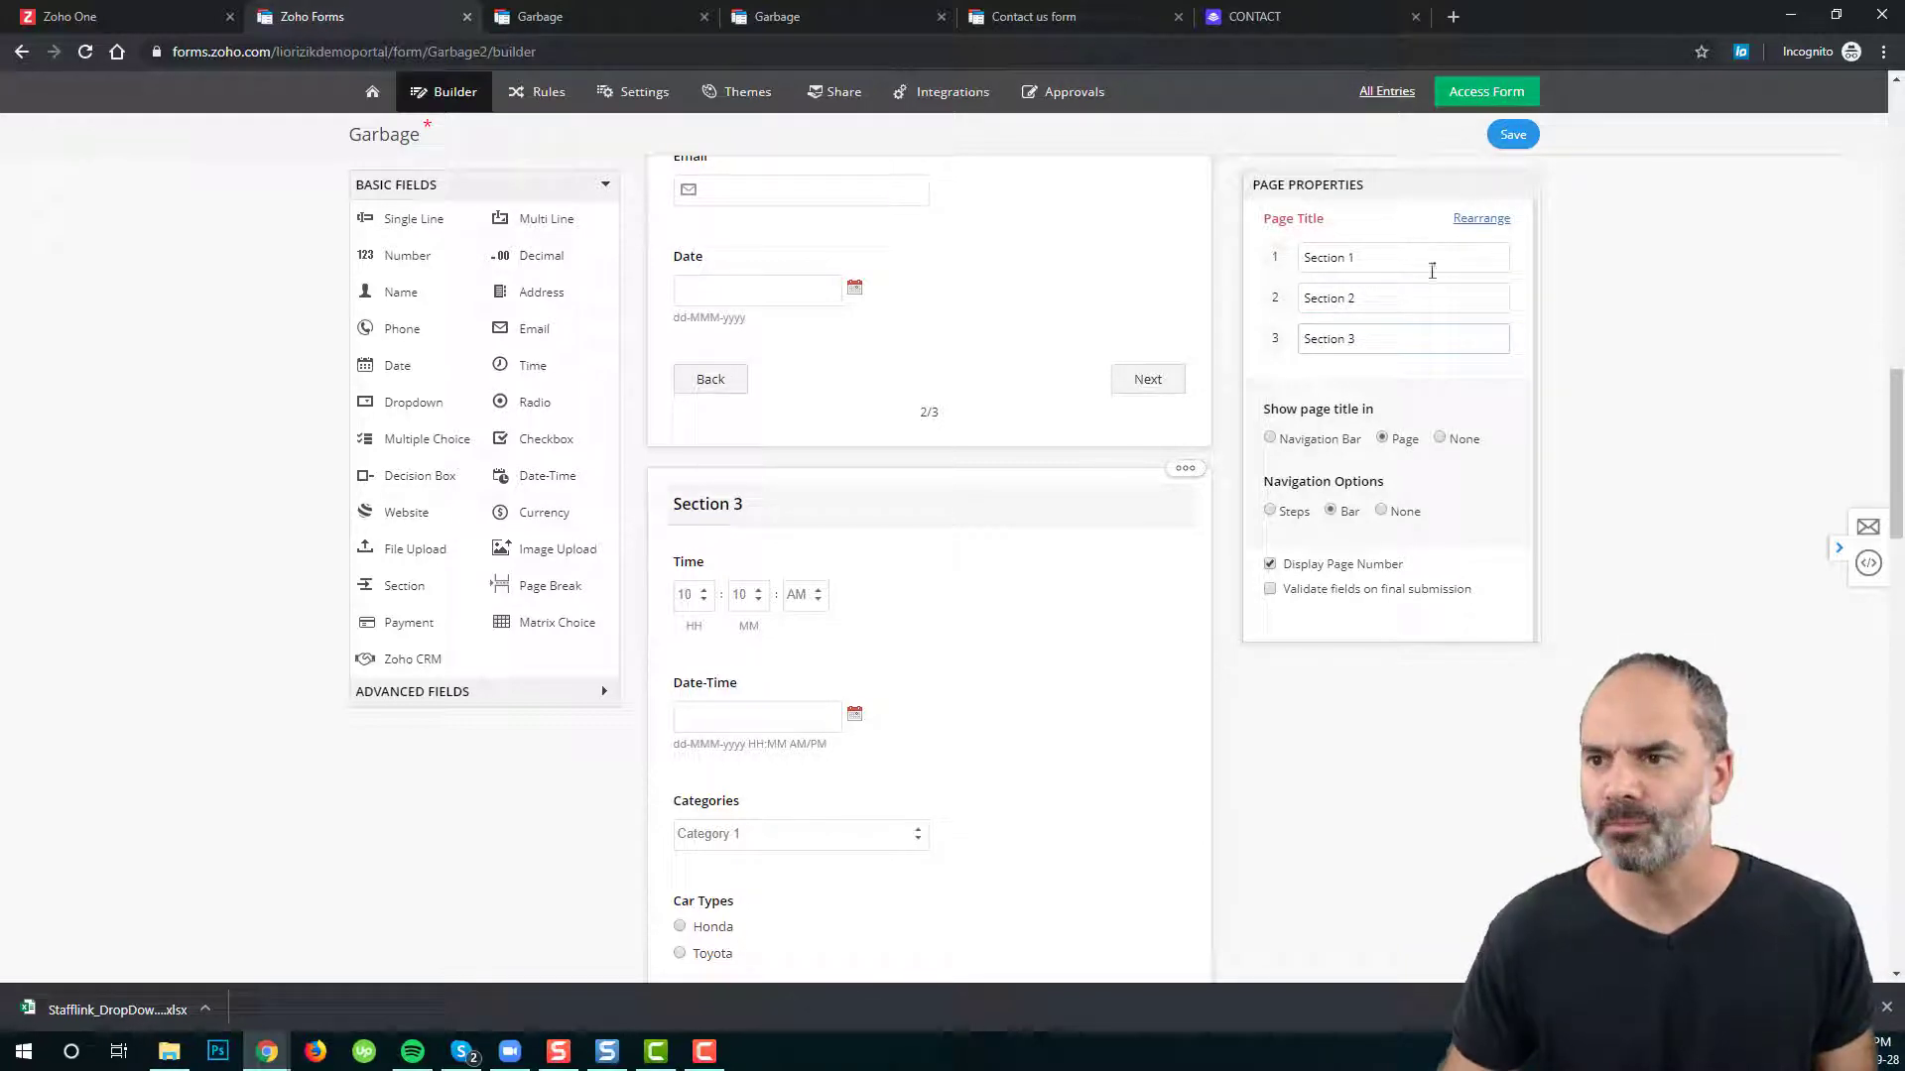
left_click(1510, 135)
- Reload the live Garbage form and advance to Section 2 to test the pages
left_click(592, 14)
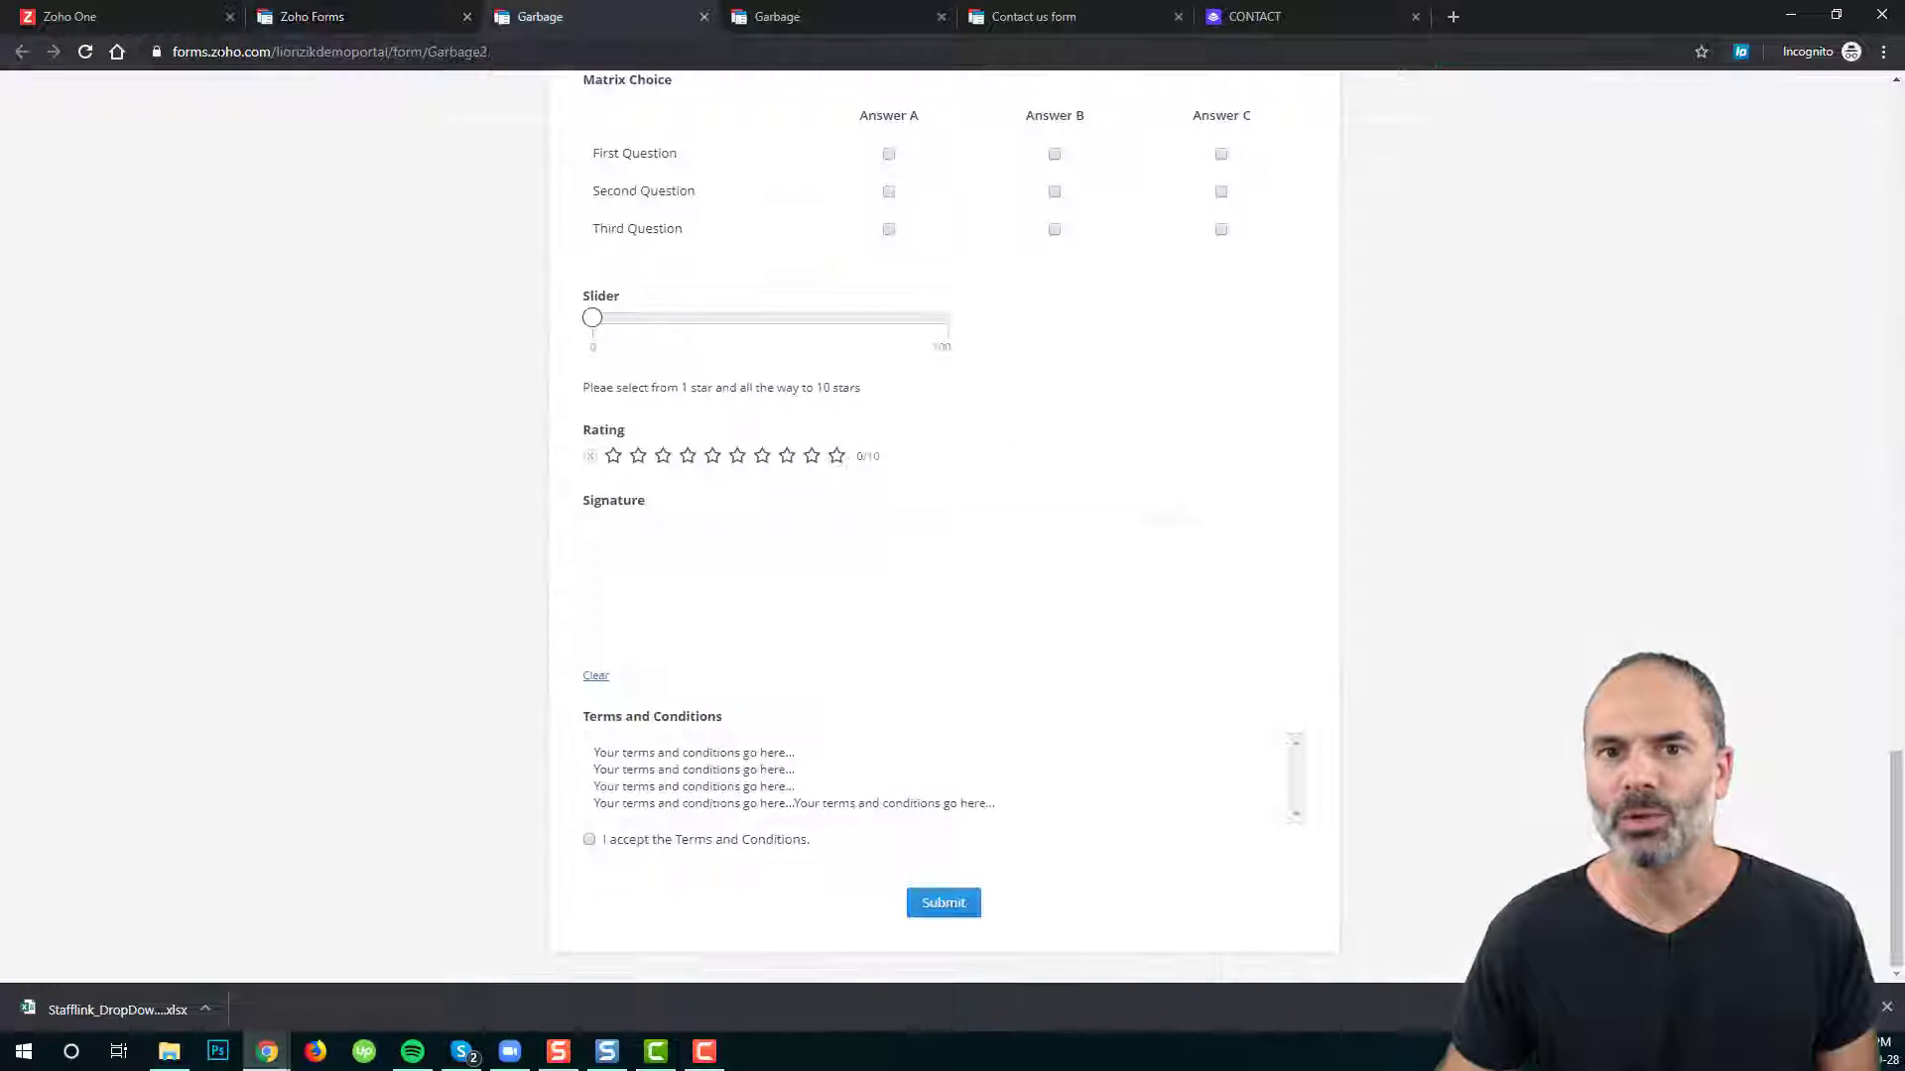
left_click(86, 51)
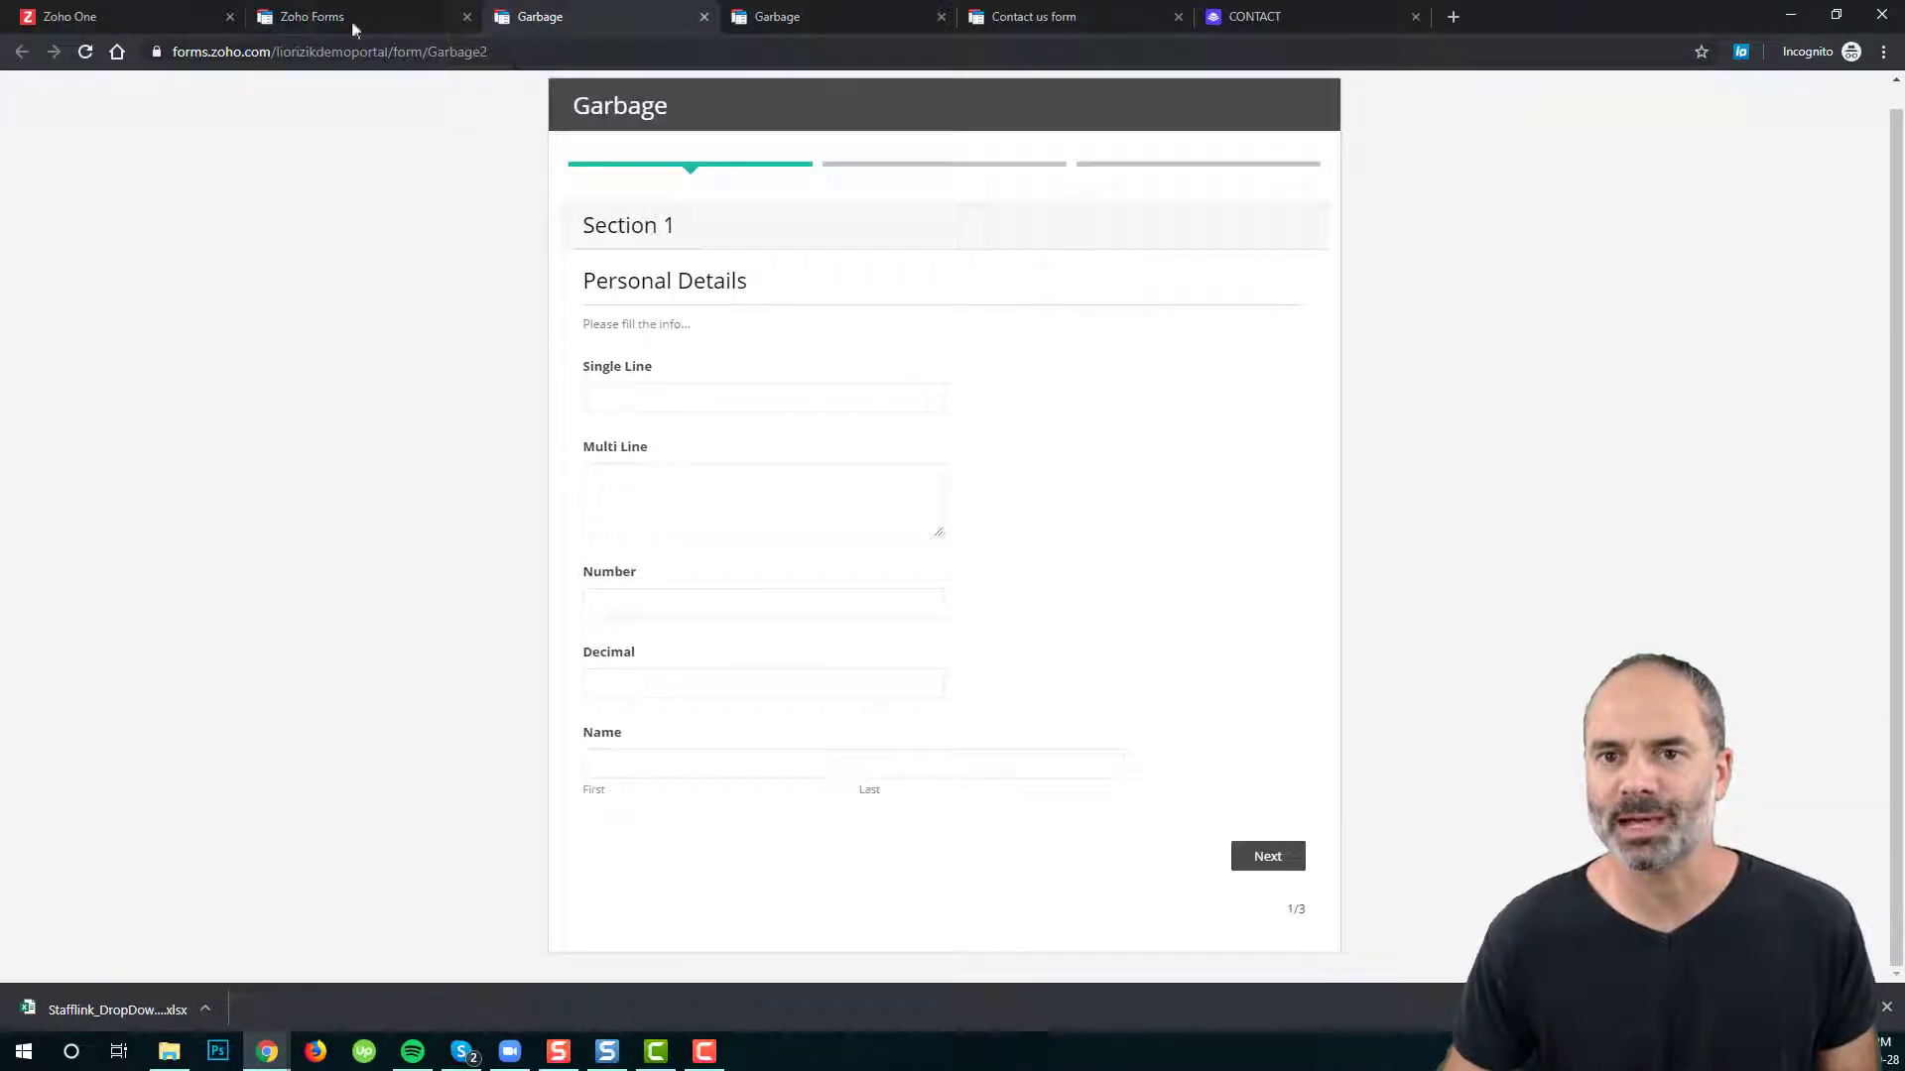
left_click(1301, 865)
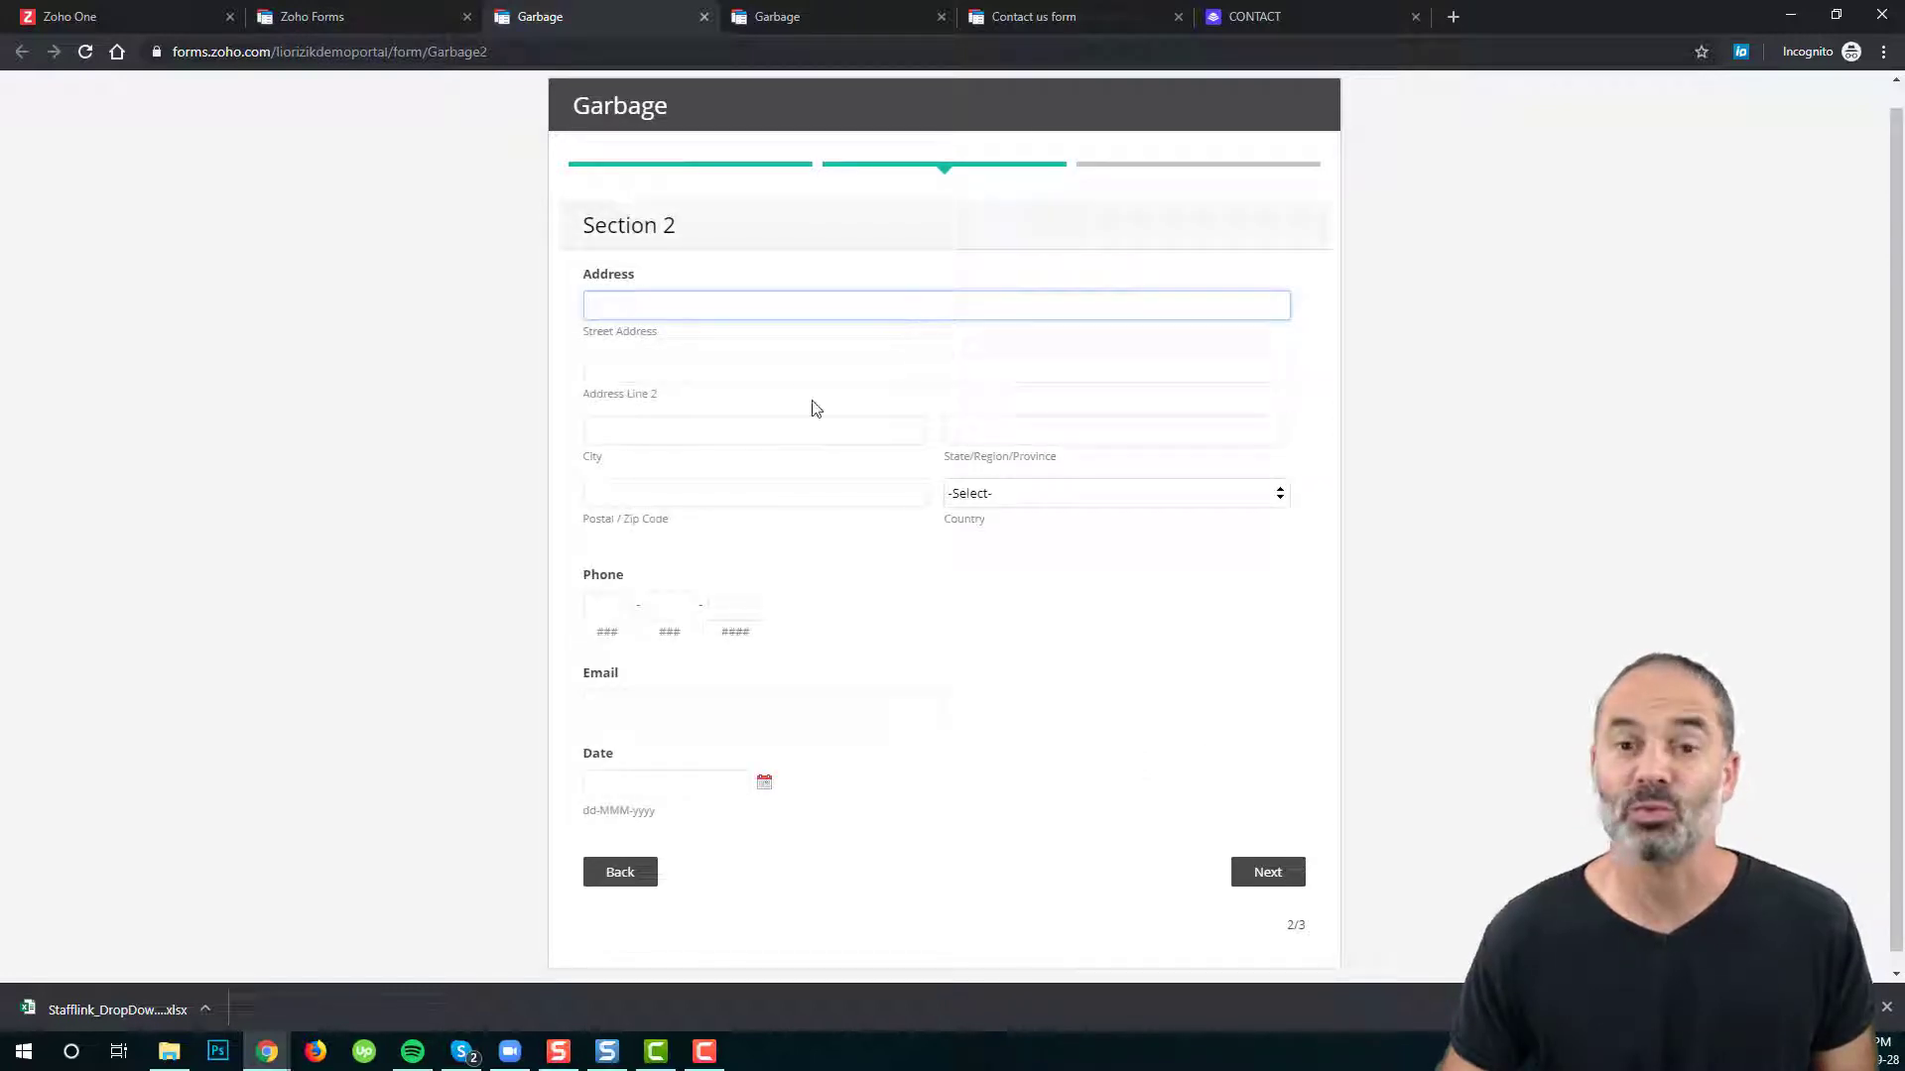
- Show page titles in the Navigation Bar with Steps navigation, and save
left_click(393, 26)
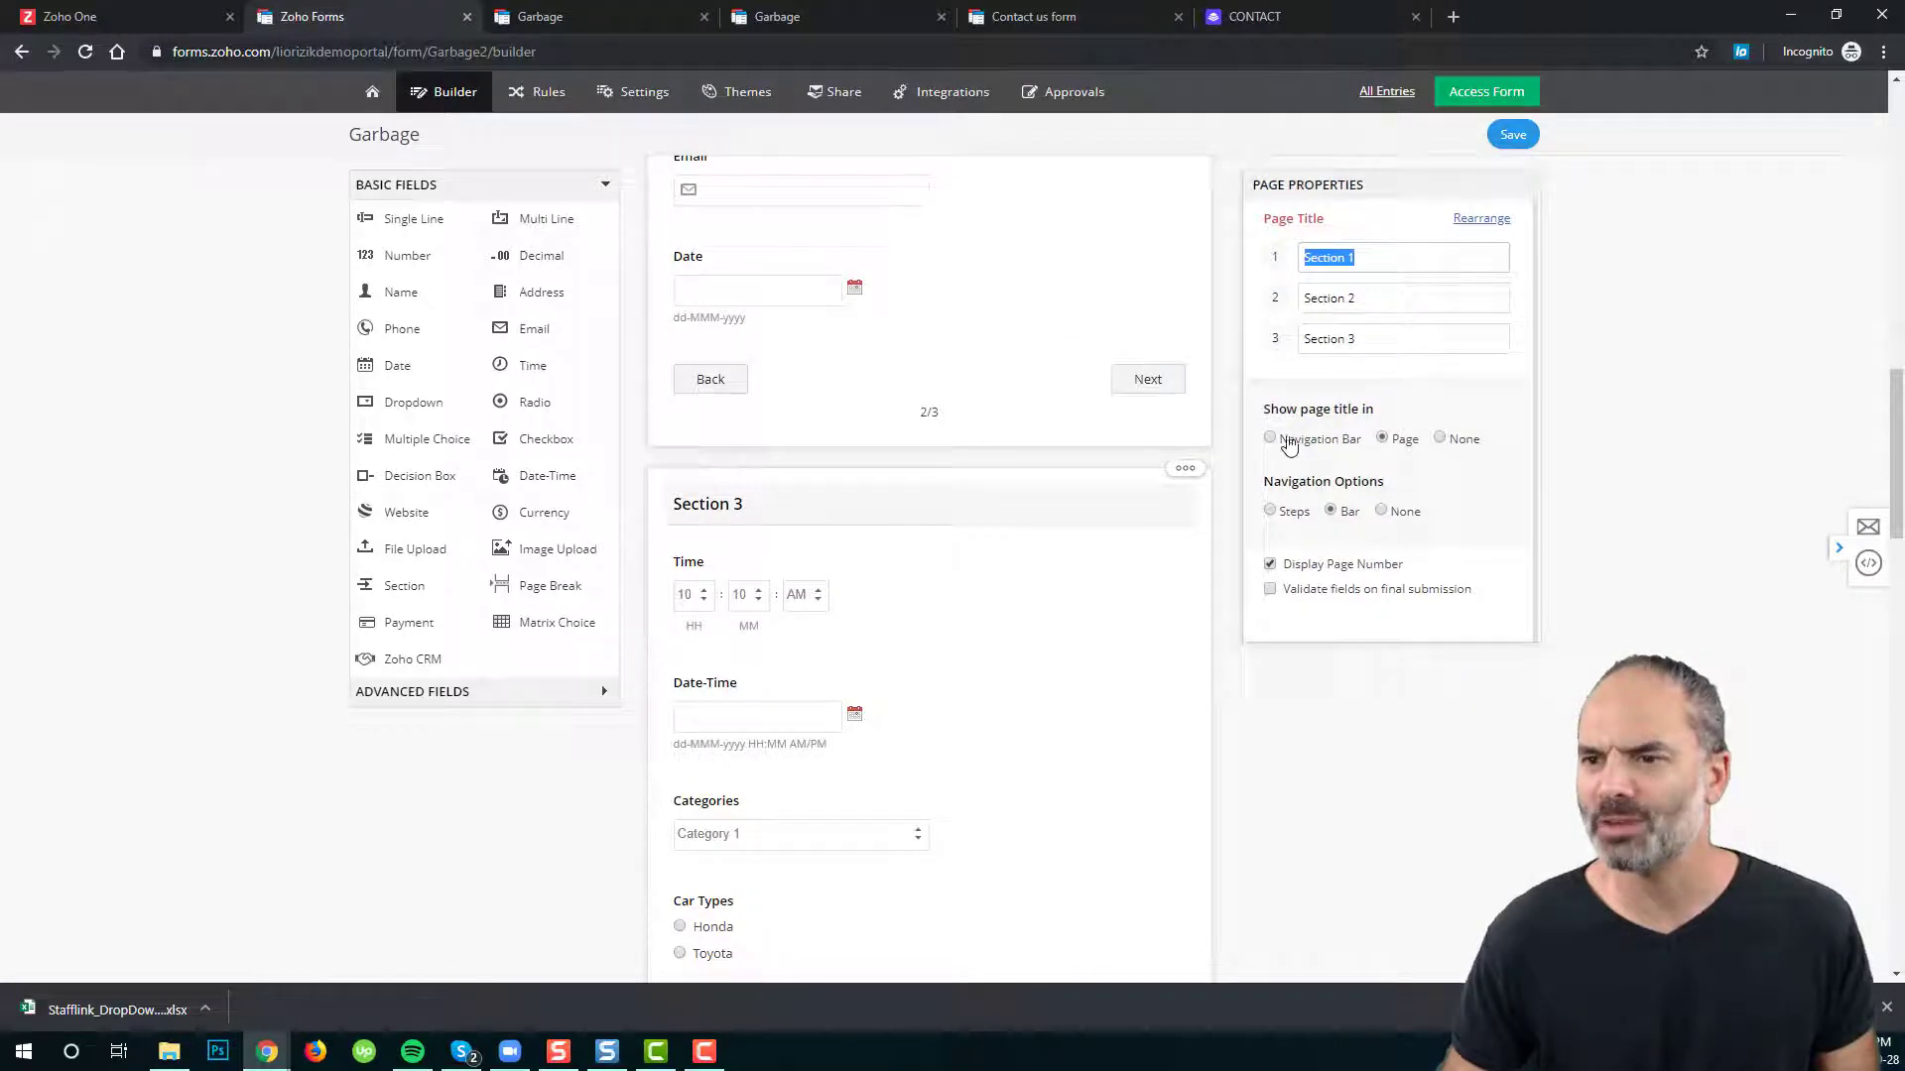
left_click(1273, 440)
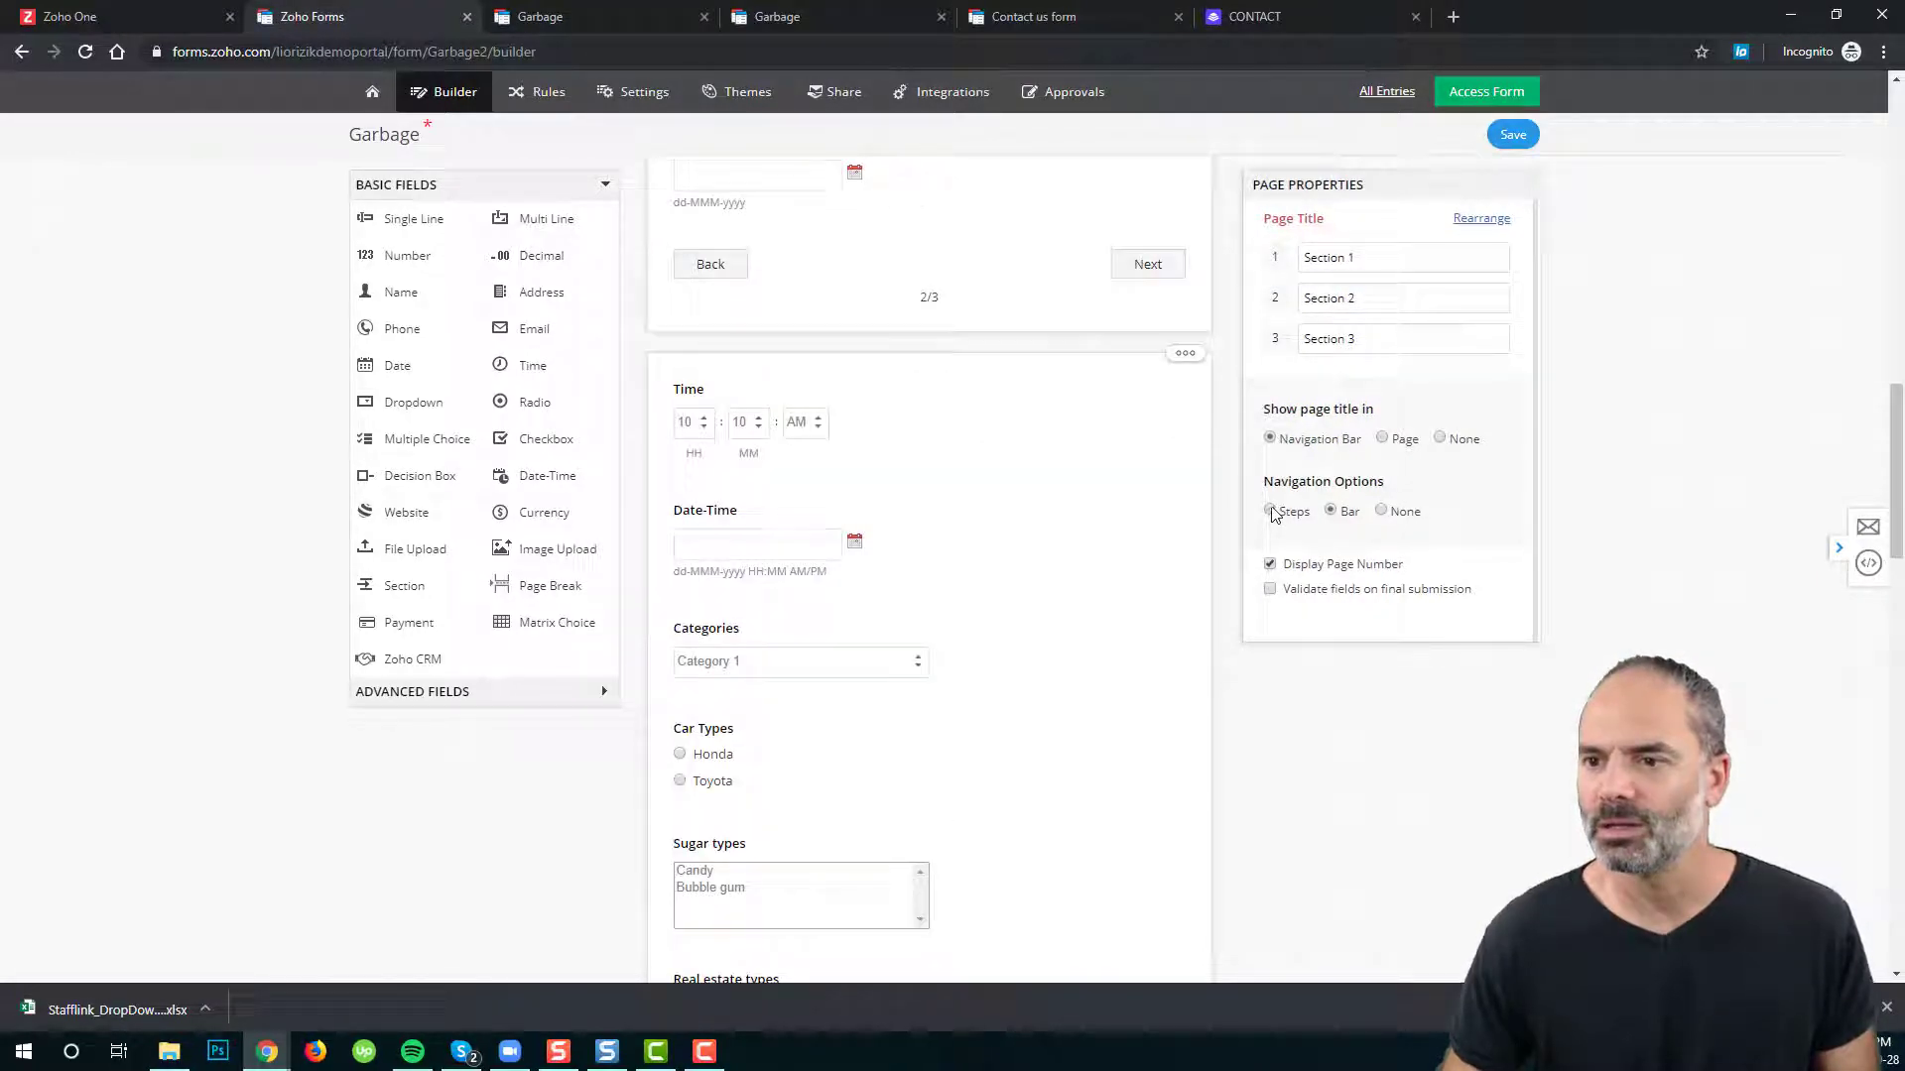
left_click(1512, 134)
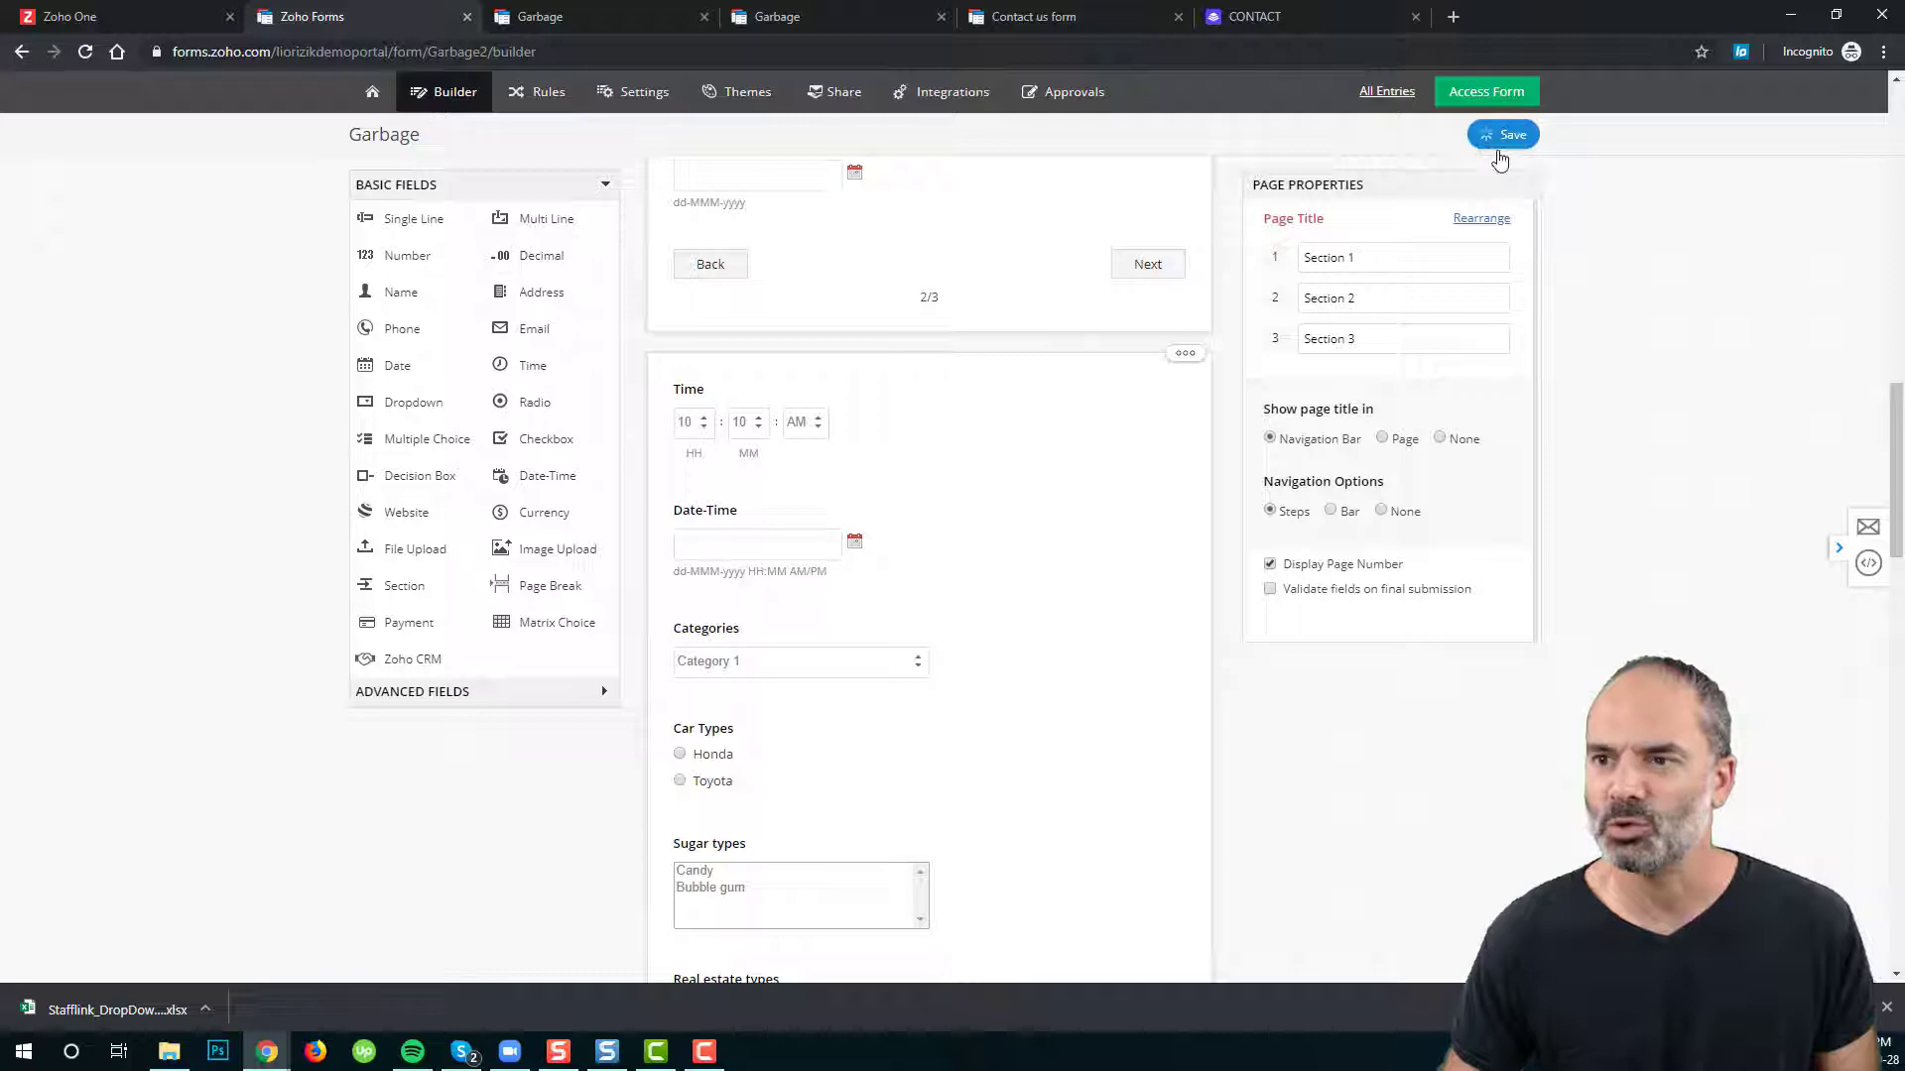
- Reload the live form to check the Section 1–3 step bar, then return to the builder
left_click(596, 18)
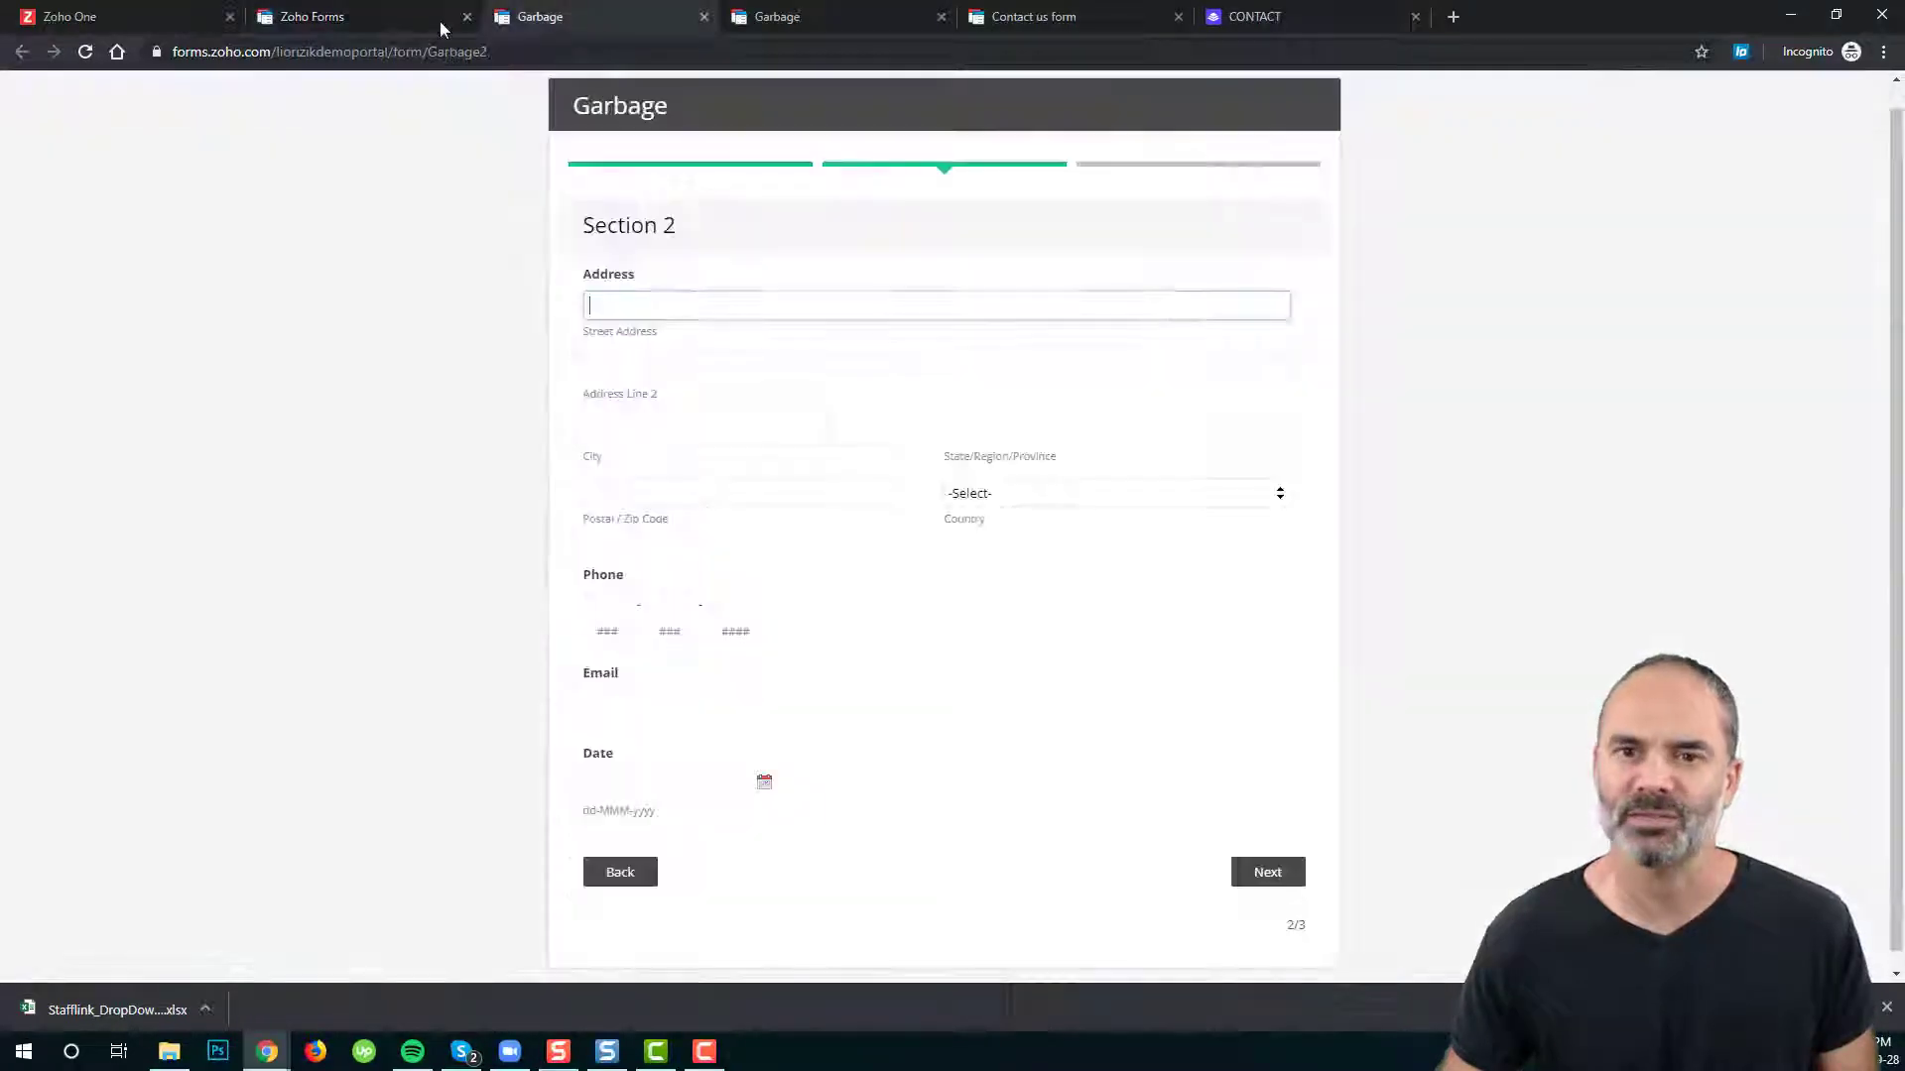
key("F5")
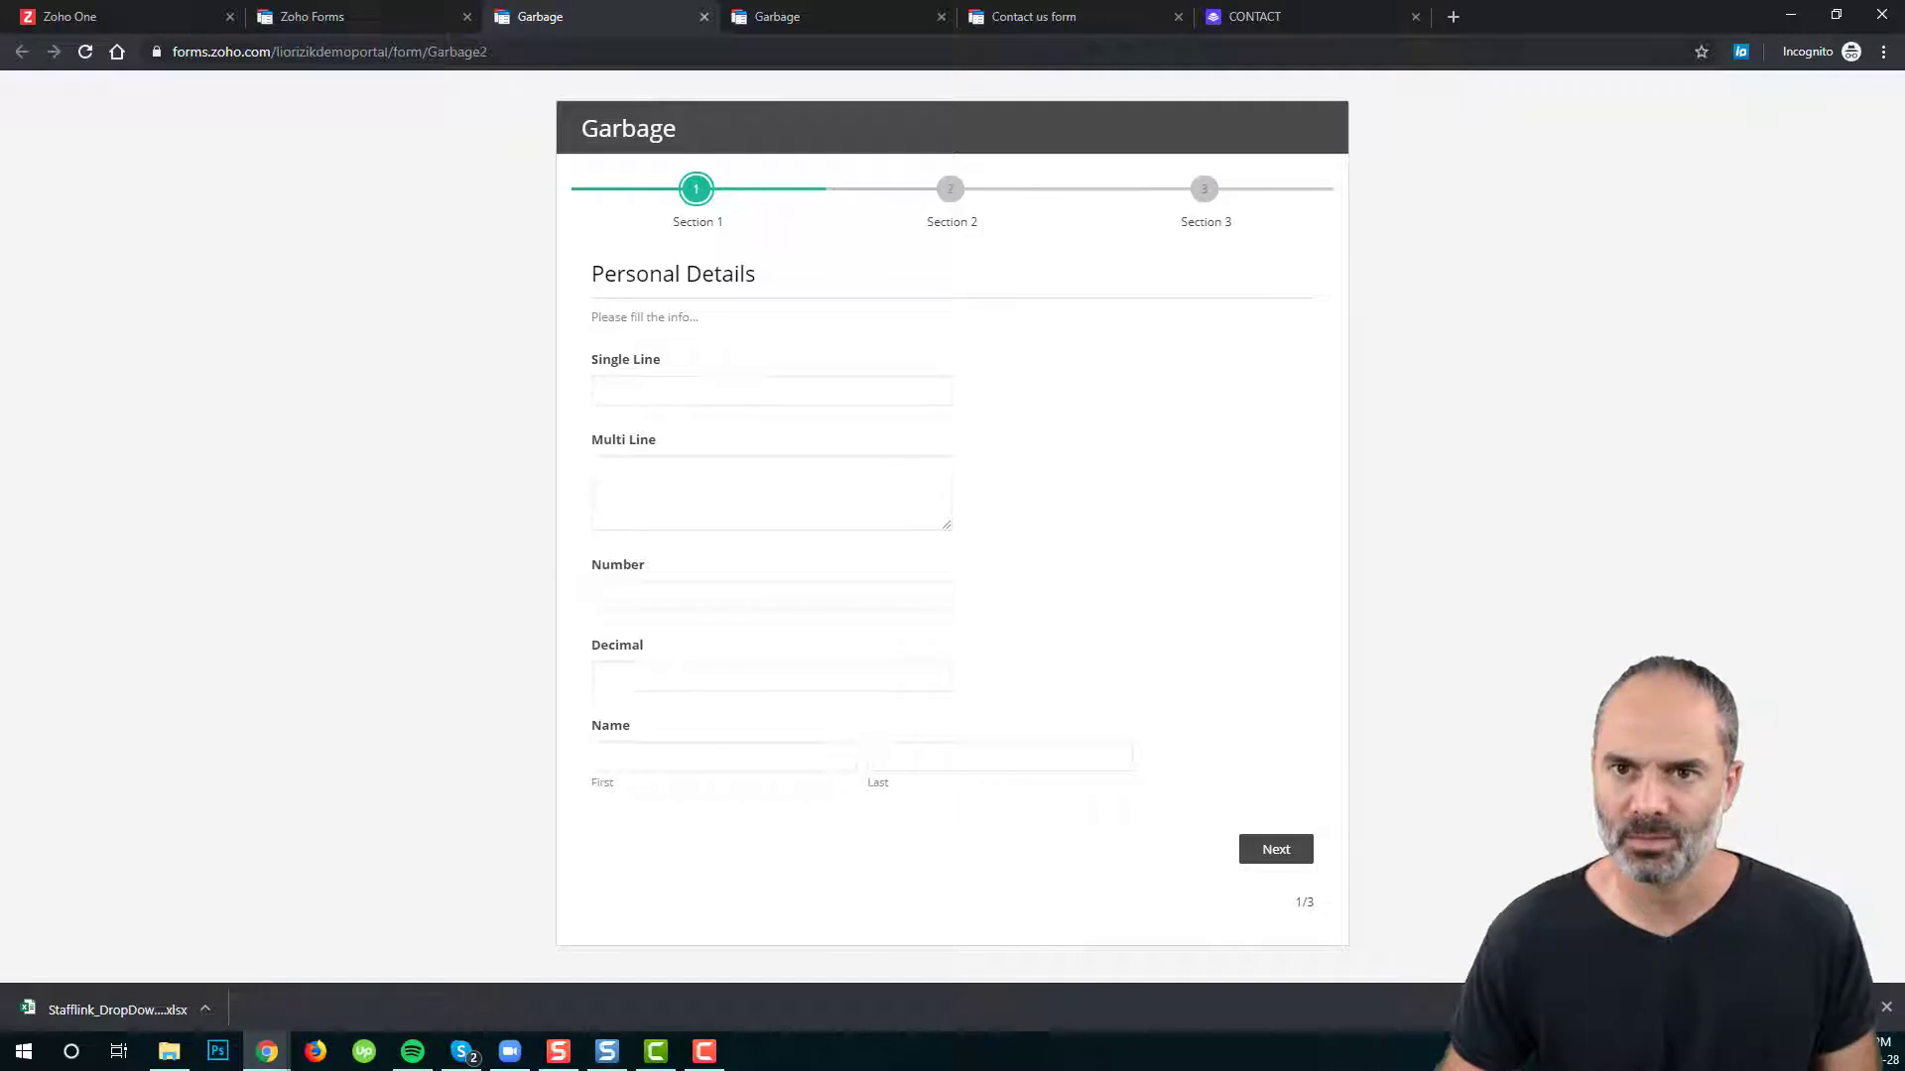
left_click(390, 16)
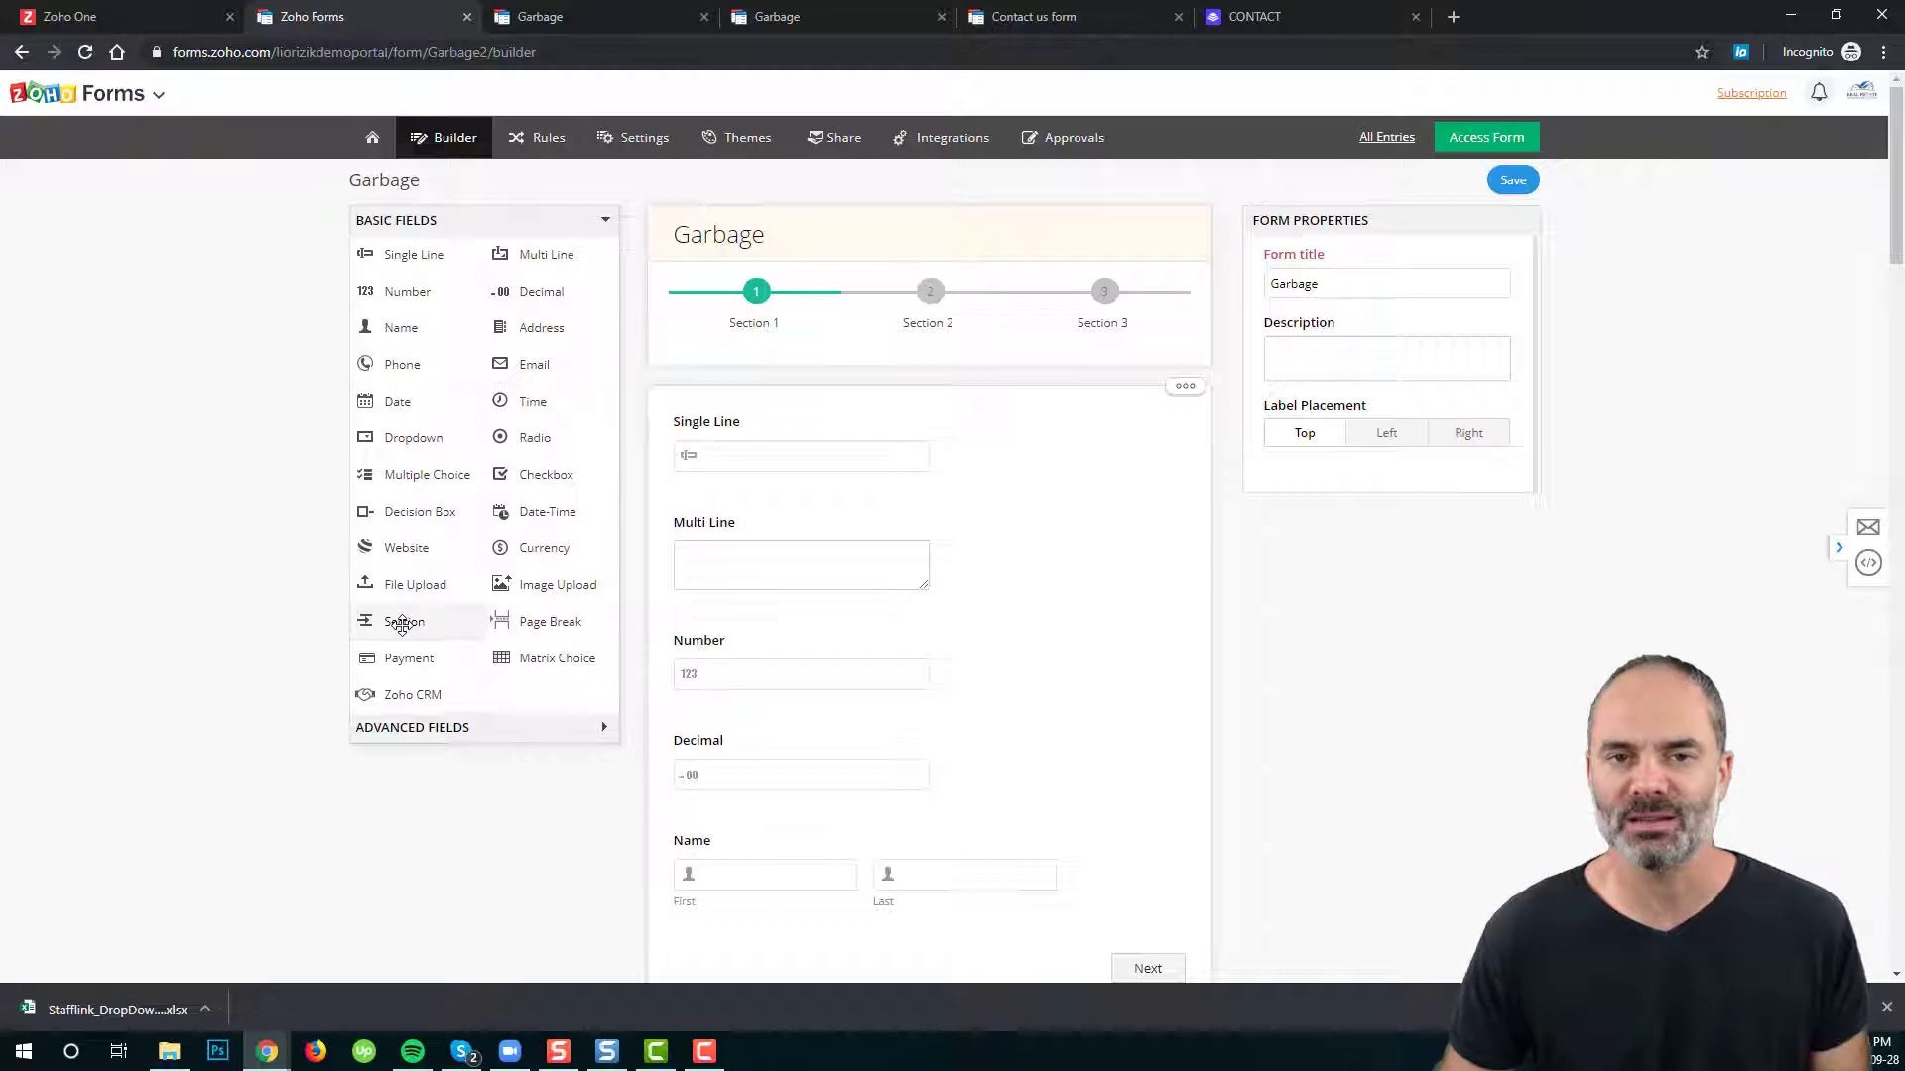
- Add a 'Personal Infromation' section header with 'Please fill your personal' instructions, save, and reload the live form
left_click_drag(402, 625, 799, 433)
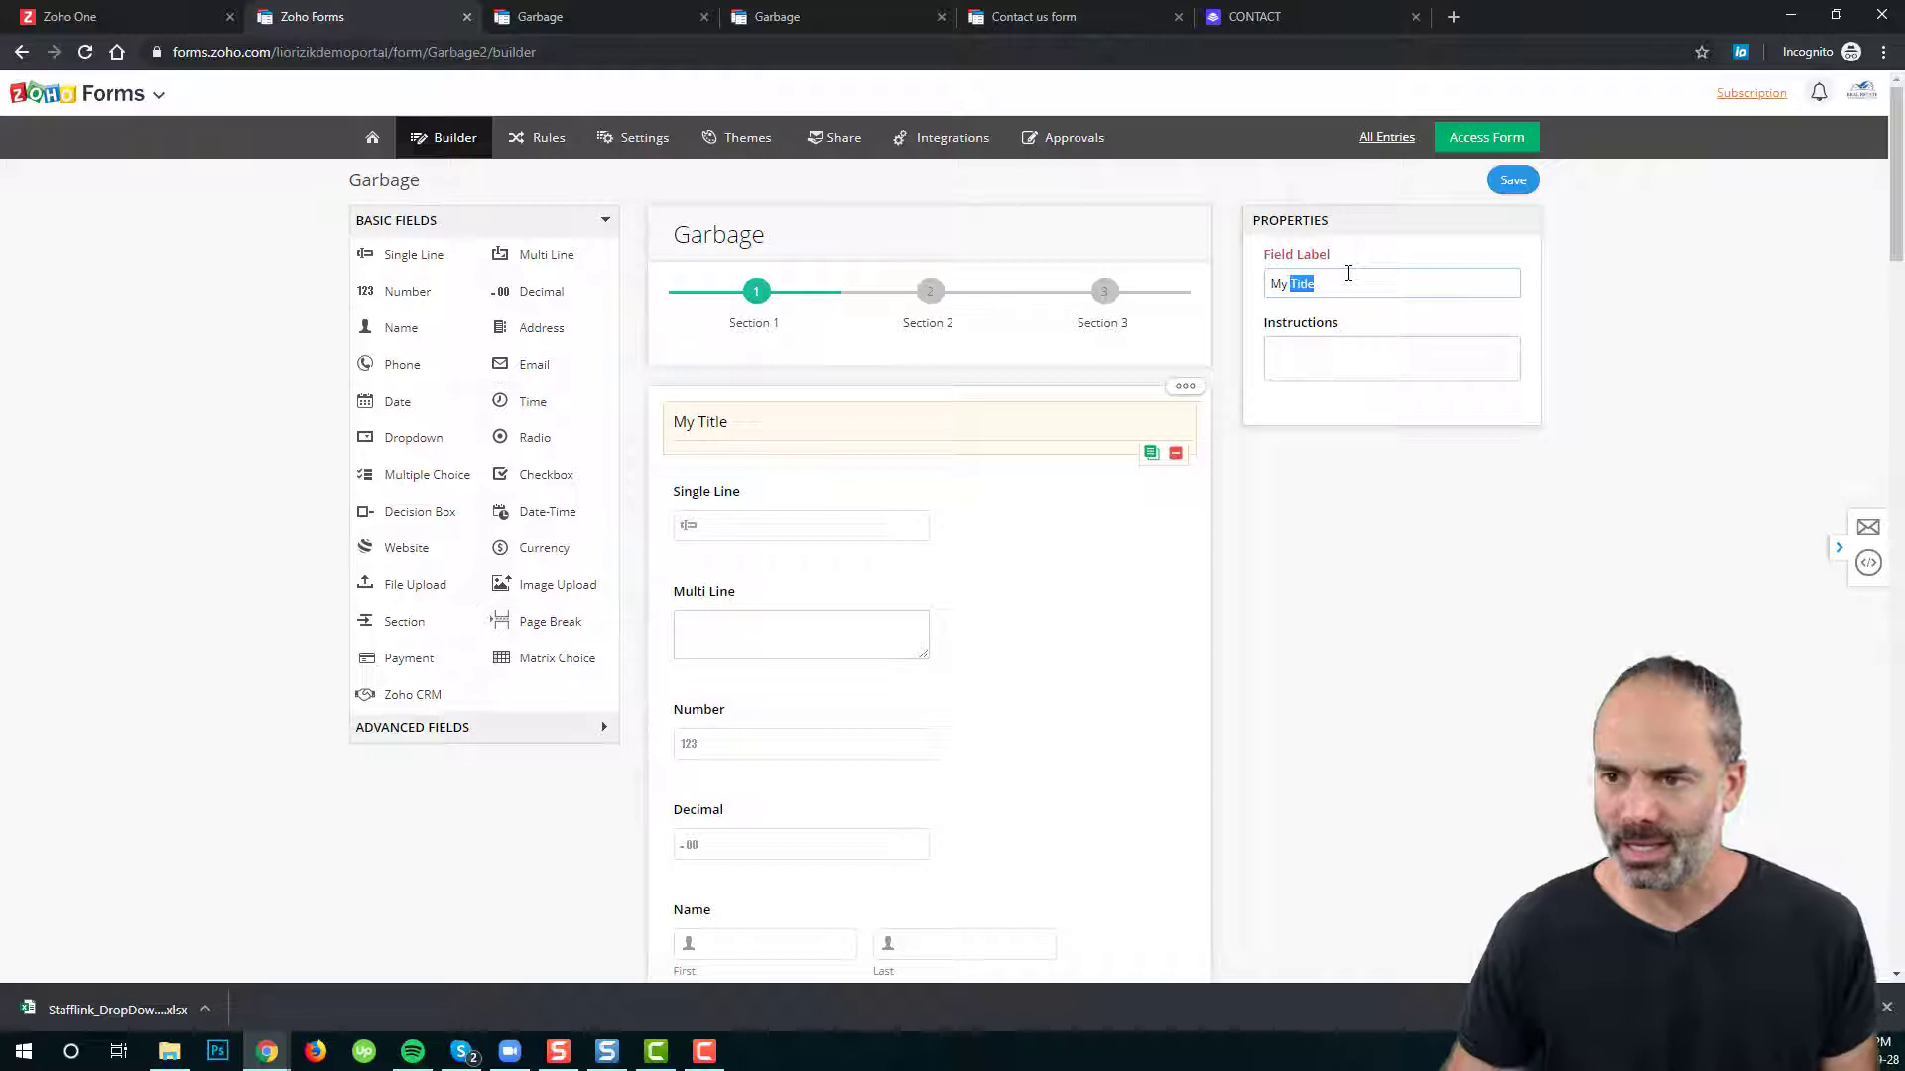
type("Pe")
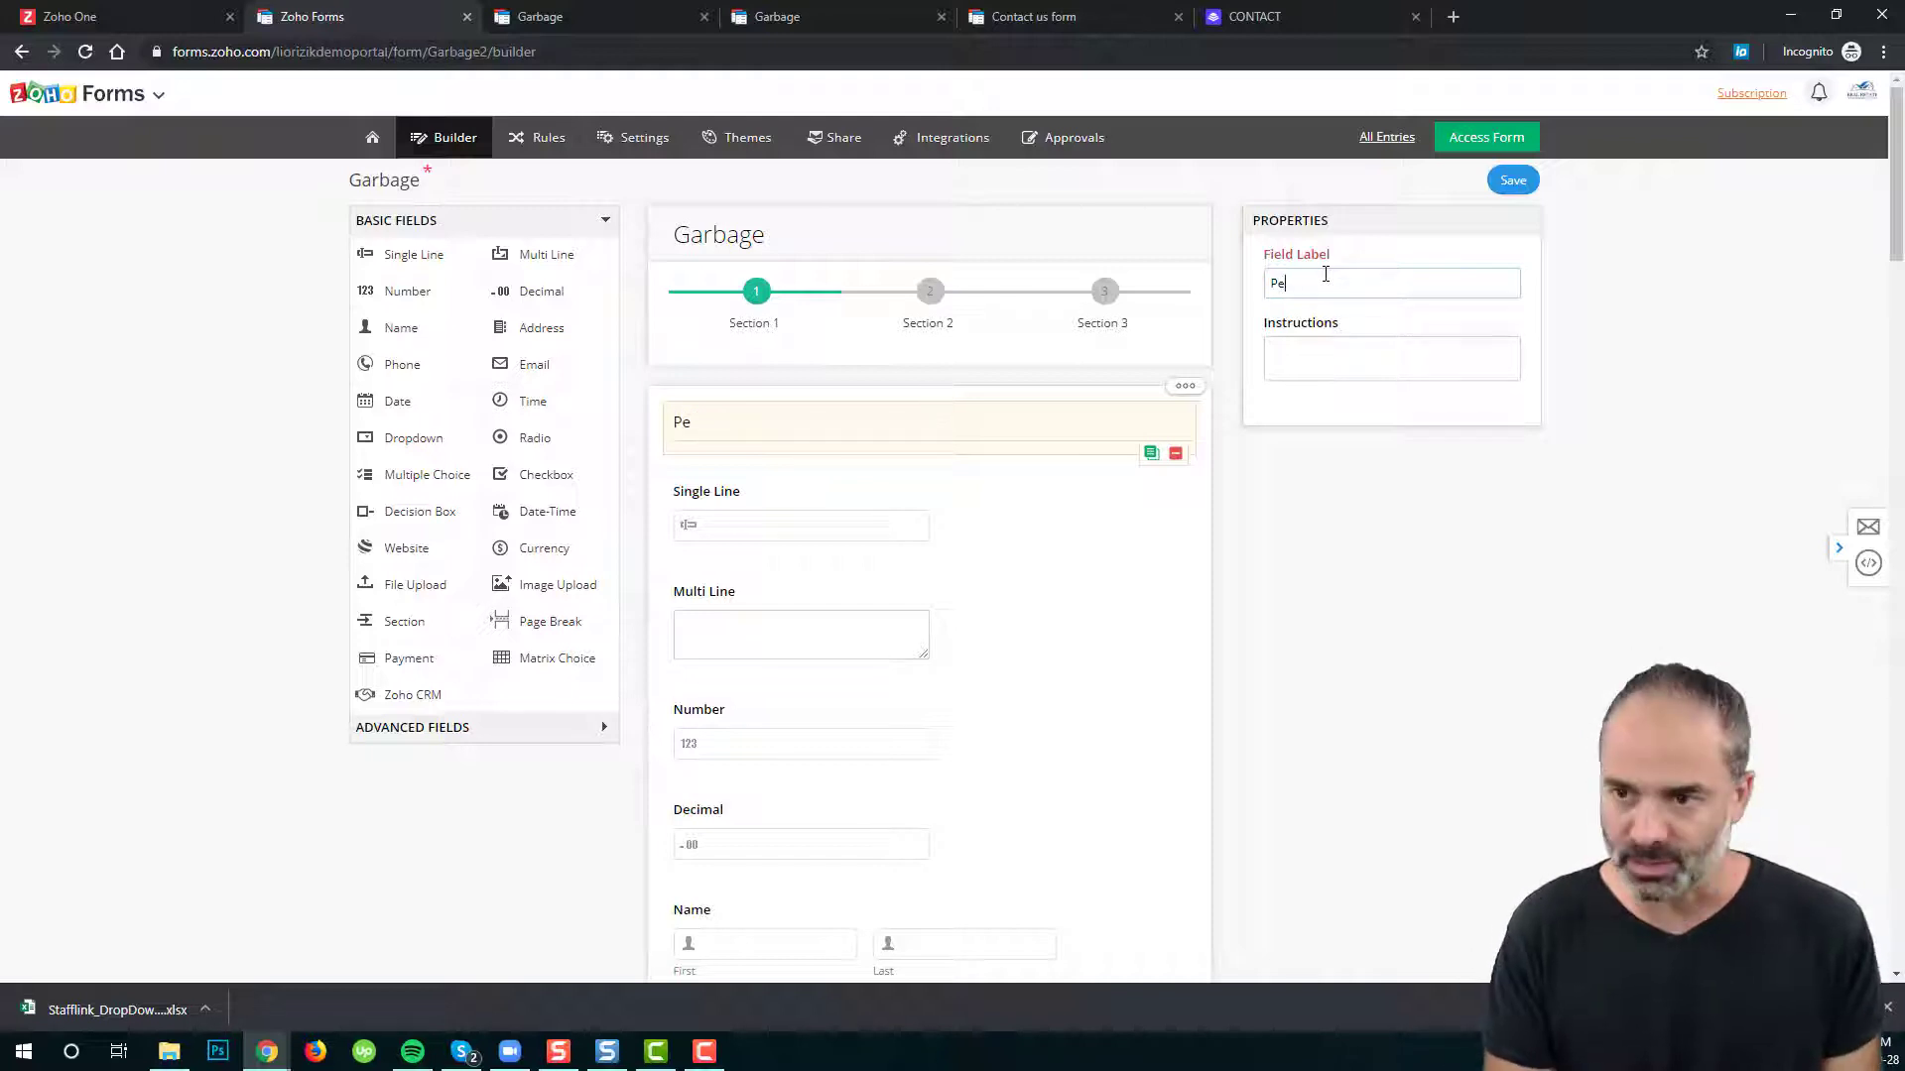
type("rsonal Infromation")
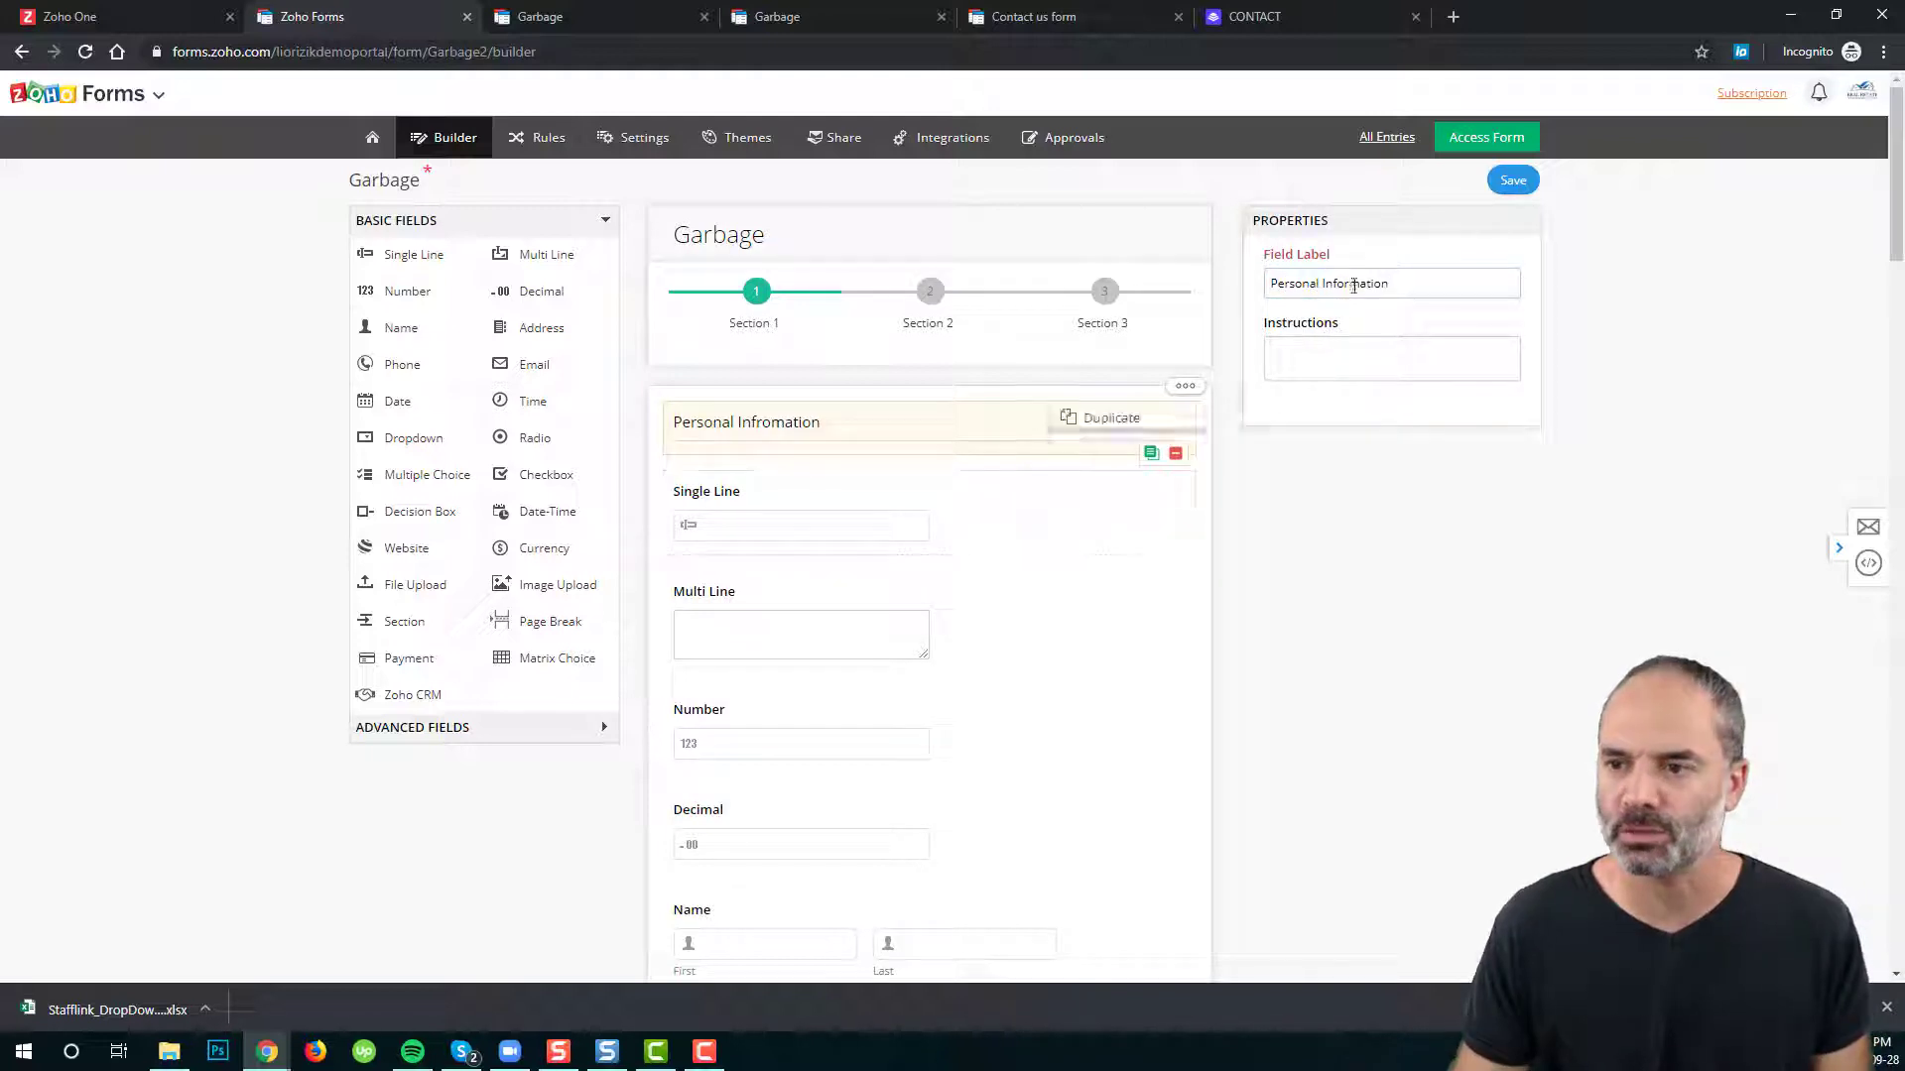
left_click(1357, 357)
type("Please")
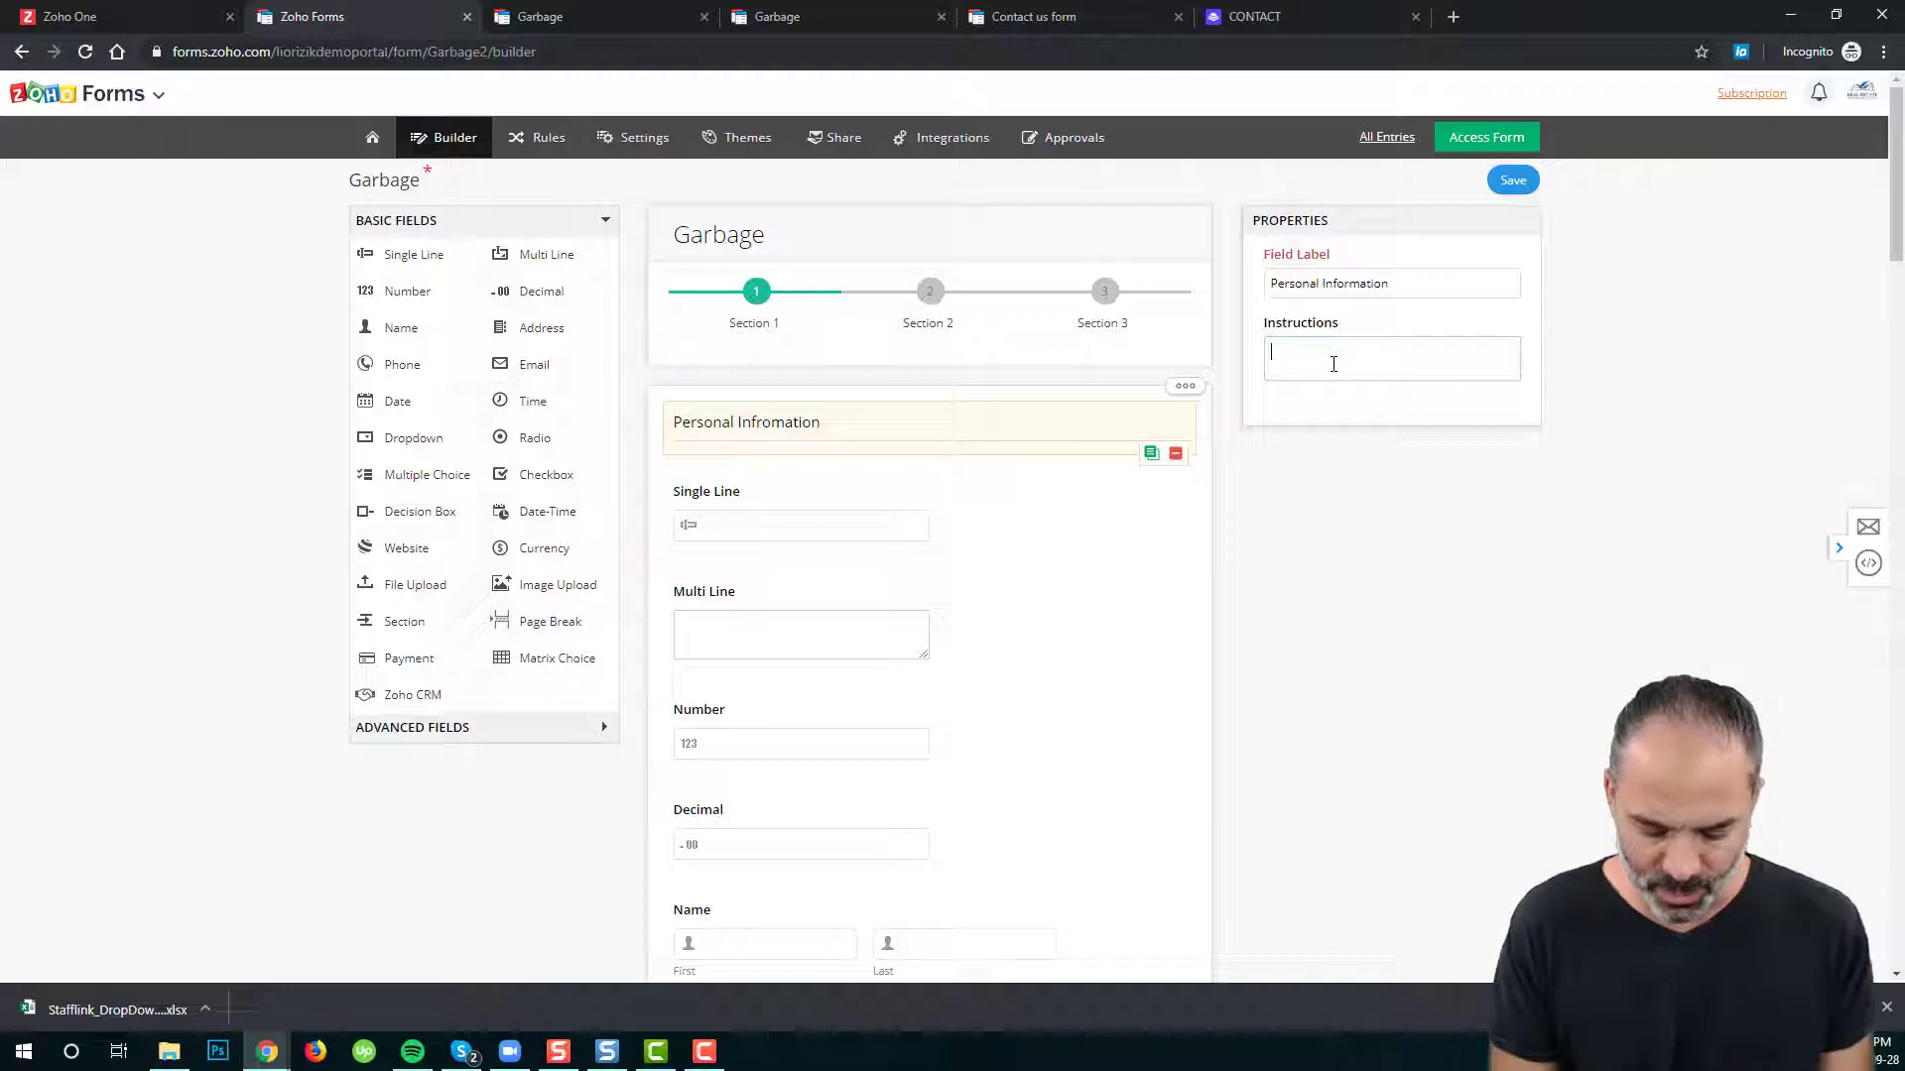
type(" fill")
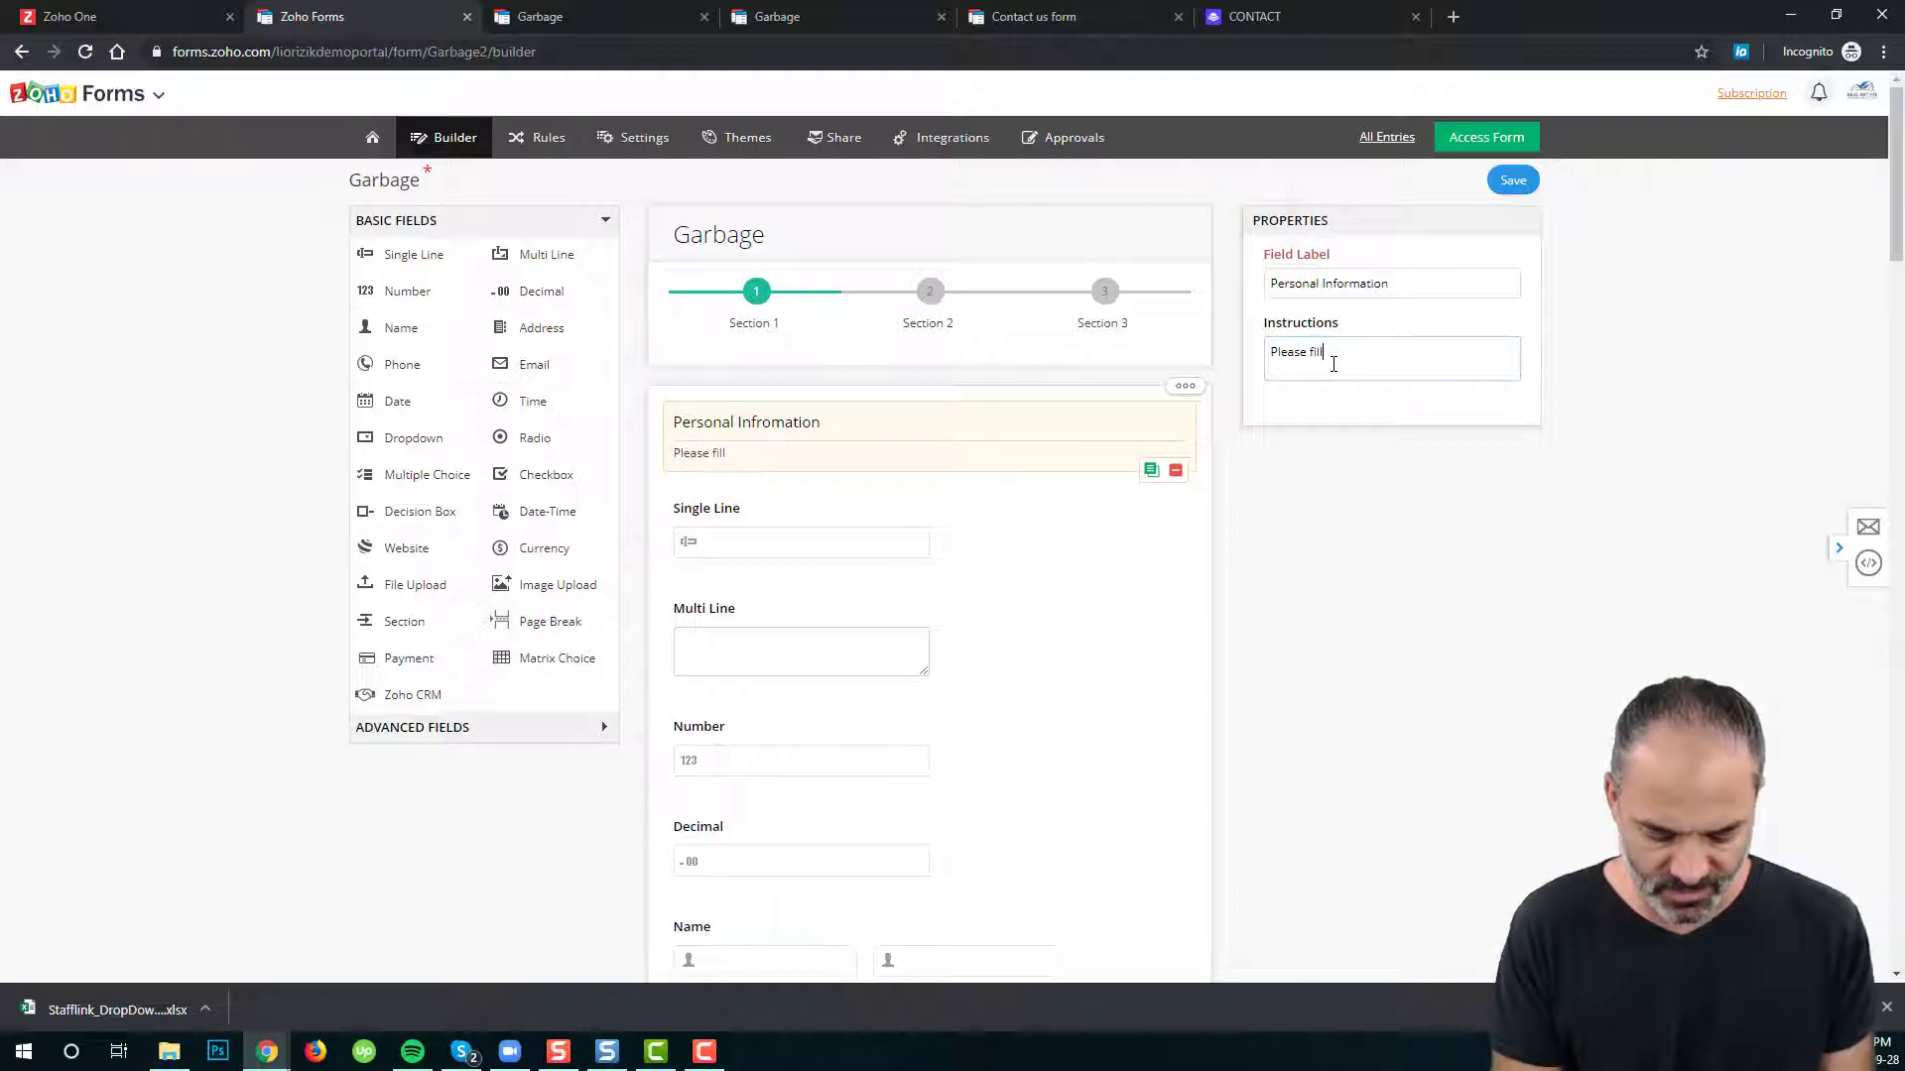
type(" your")
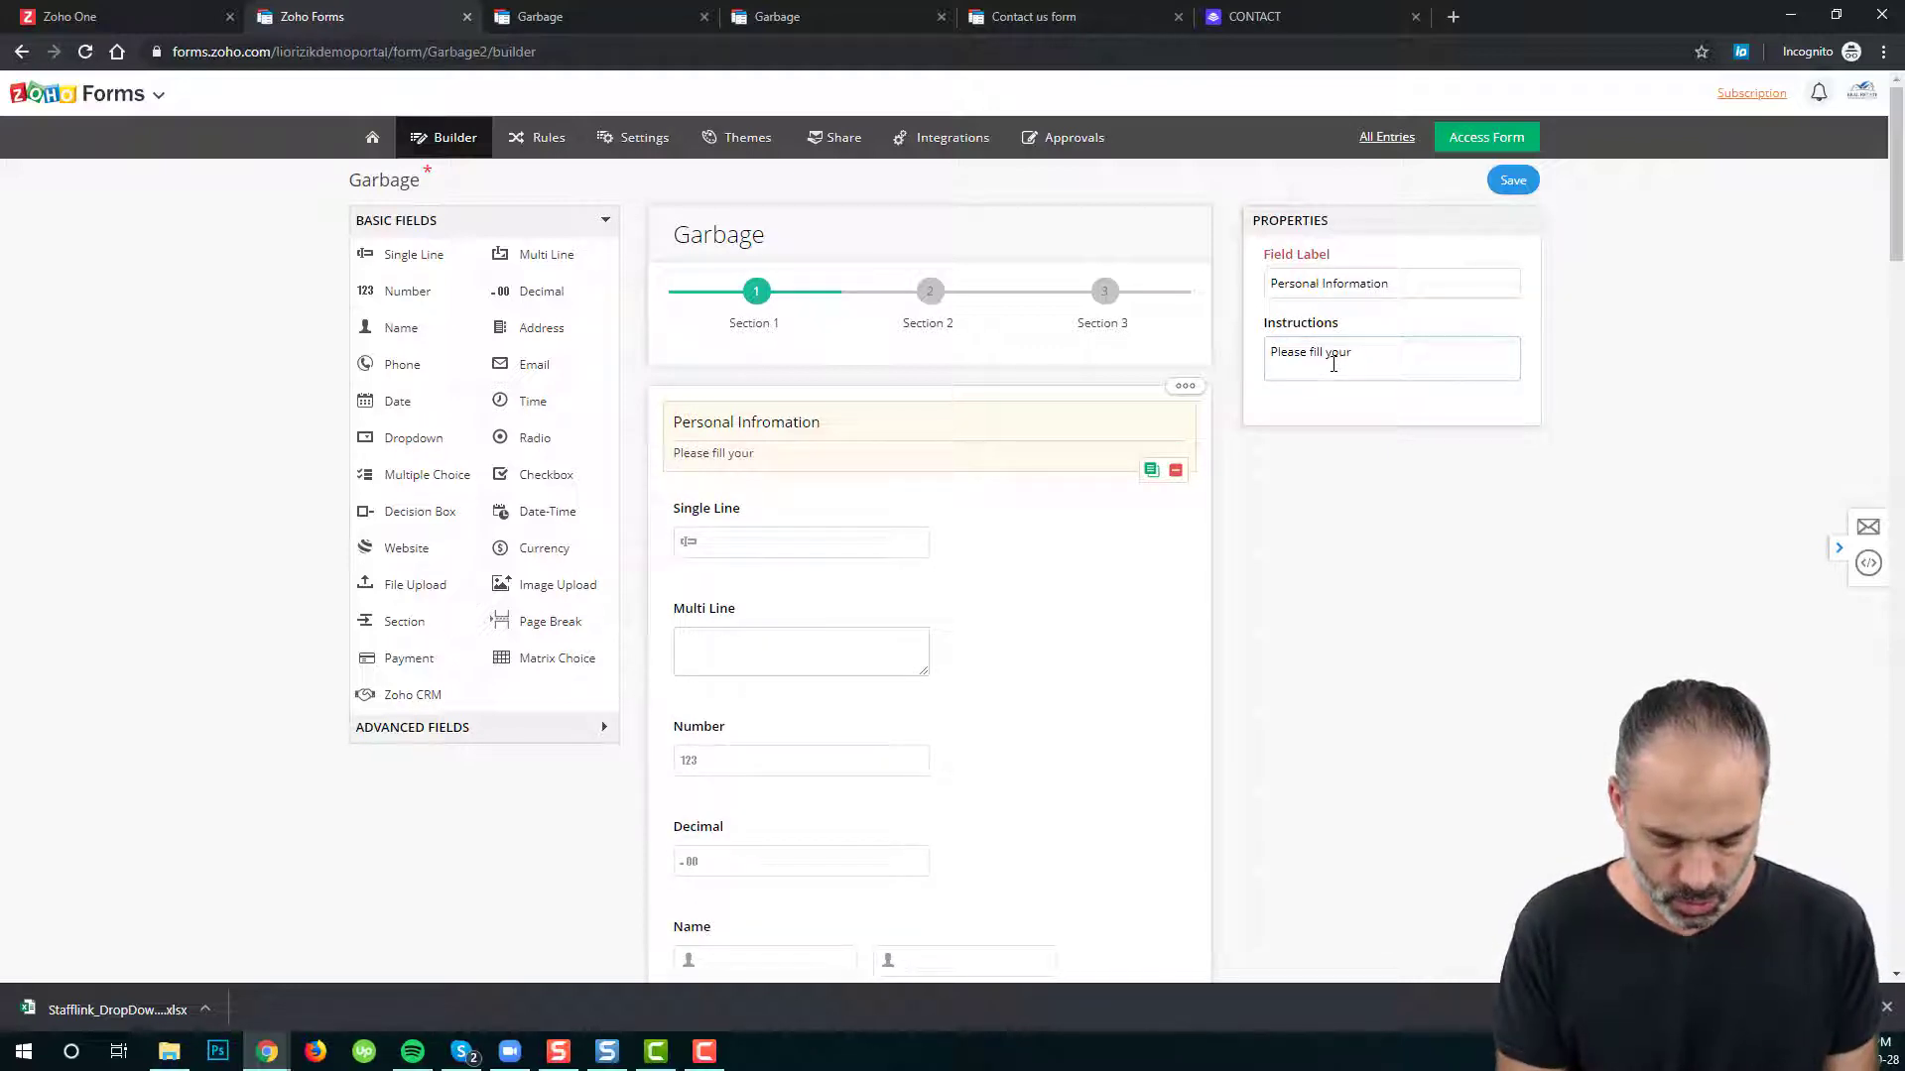
type(" personal info...")
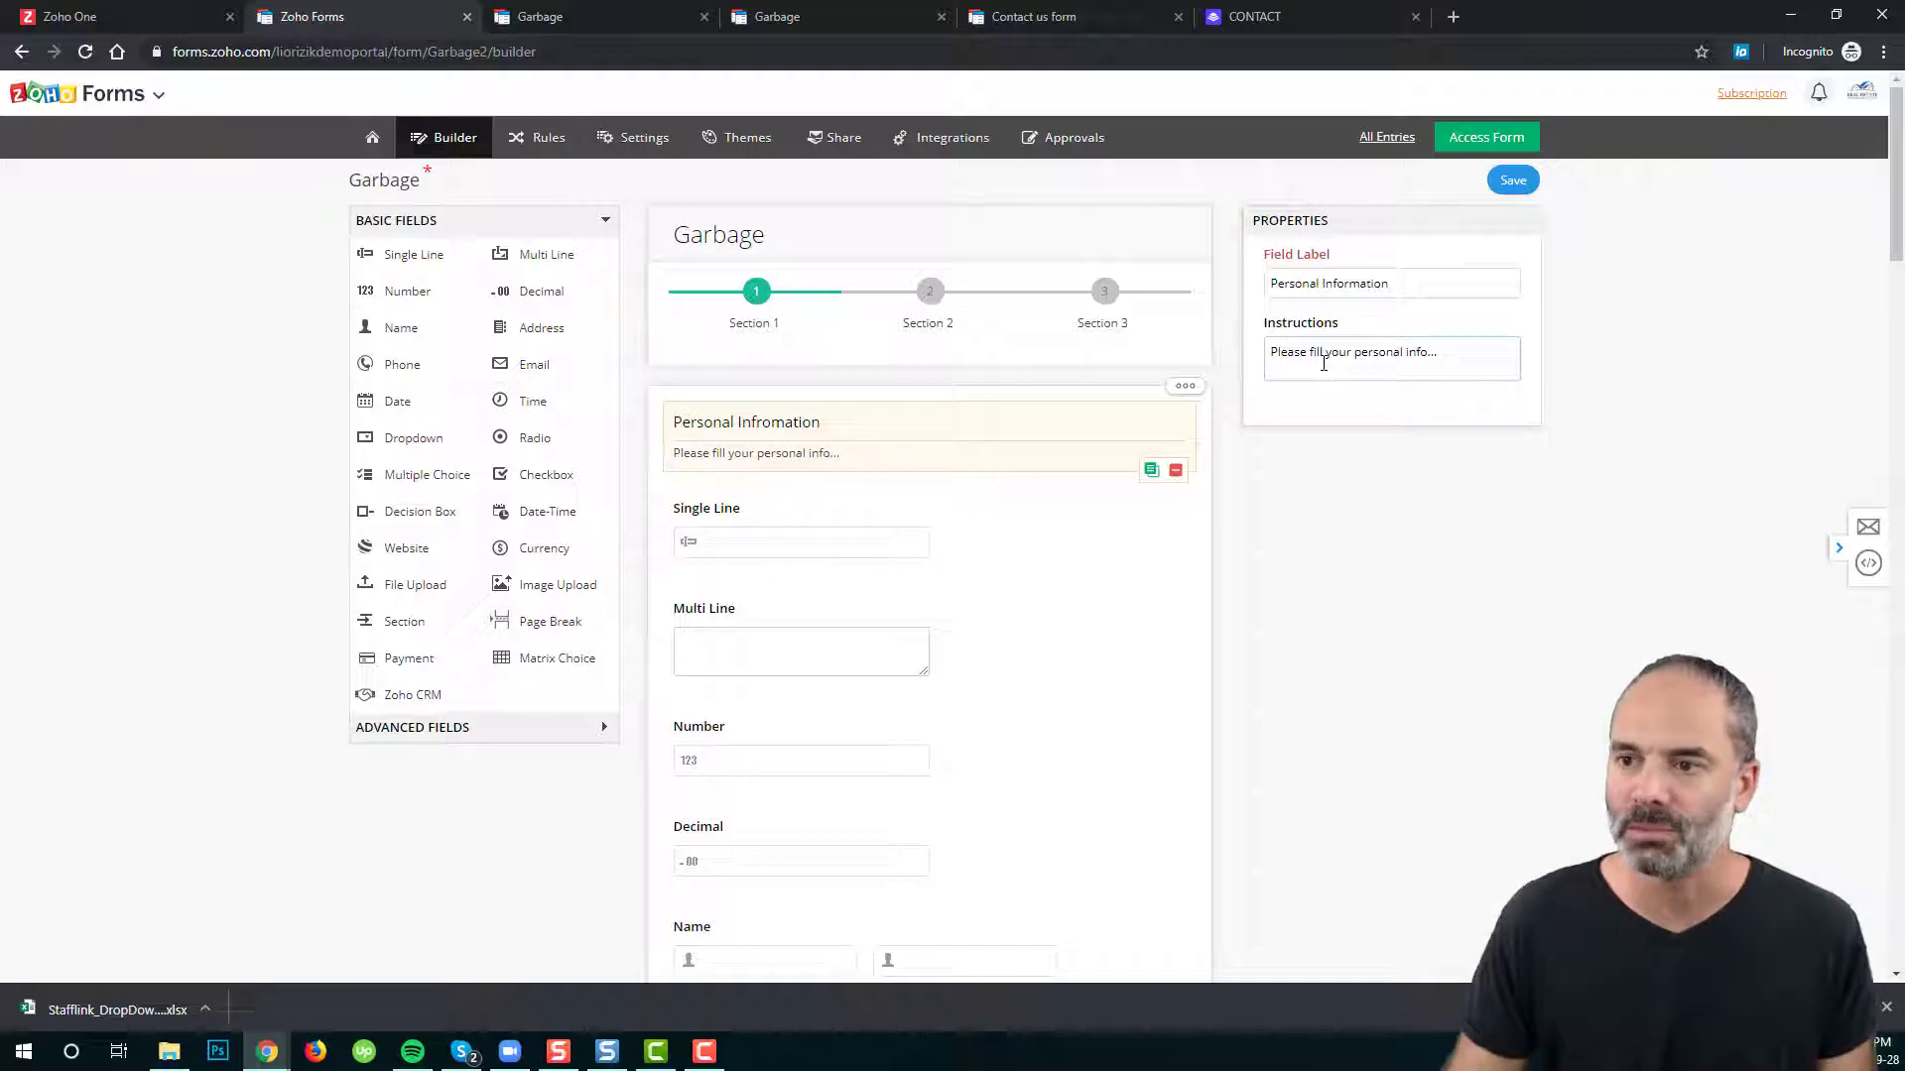
left_click(1513, 180)
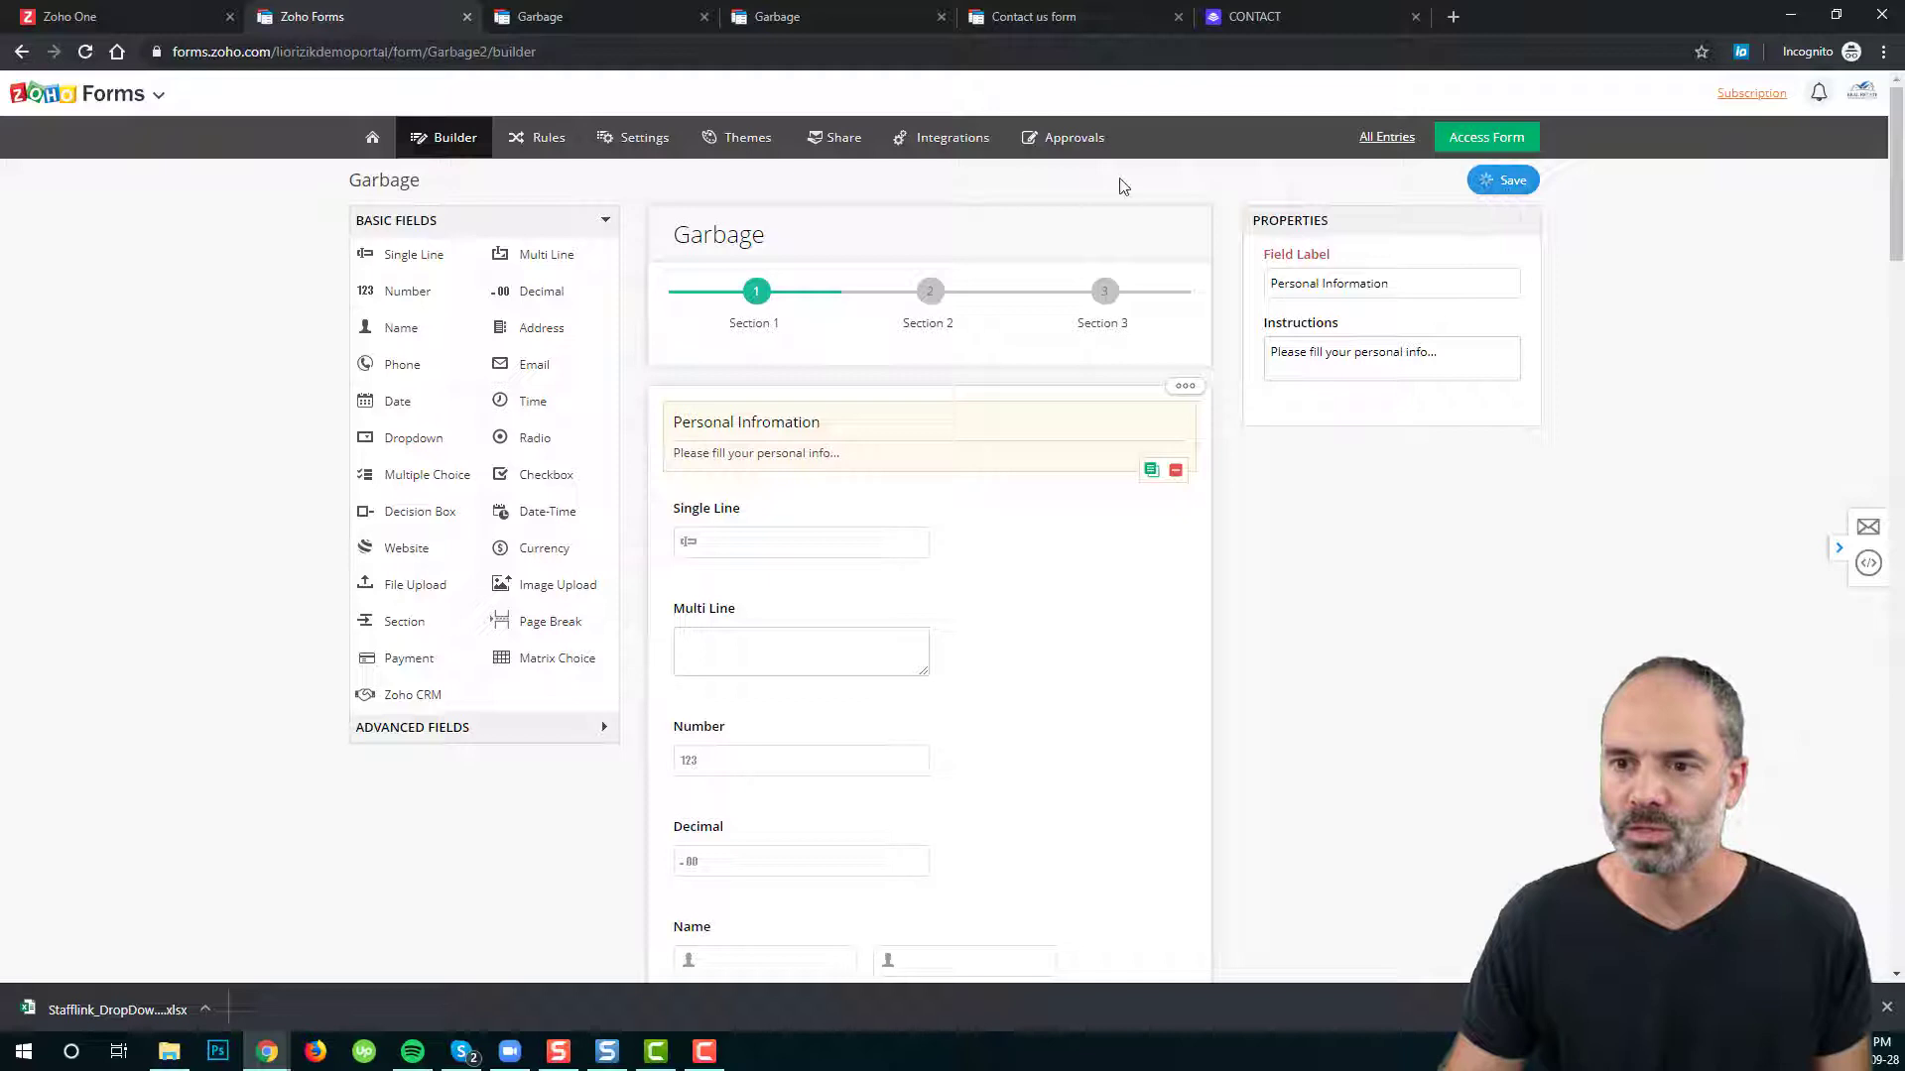
left_click(555, 17)
left_click(85, 52)
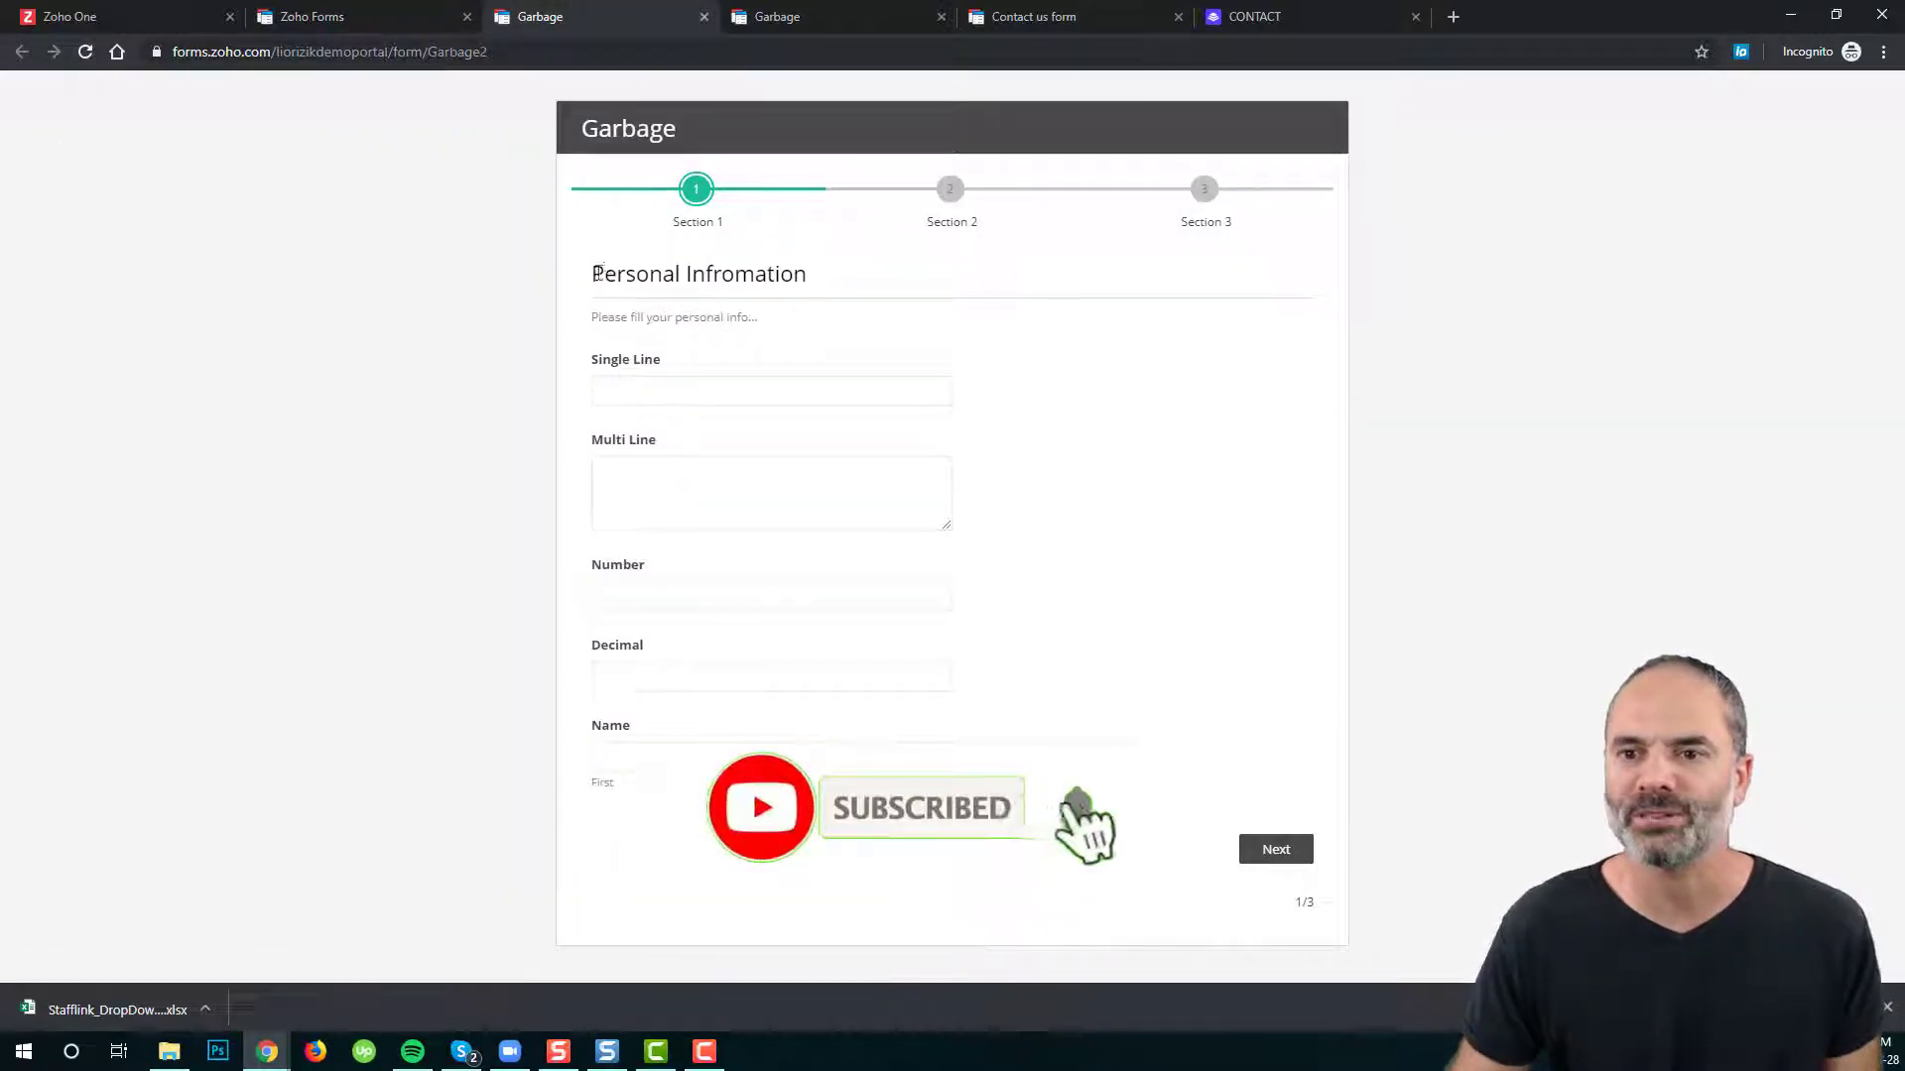
- Inspect the new header and instruction text on the live form, then go back to the builder
left_click_drag(587, 274, 1094, 301)
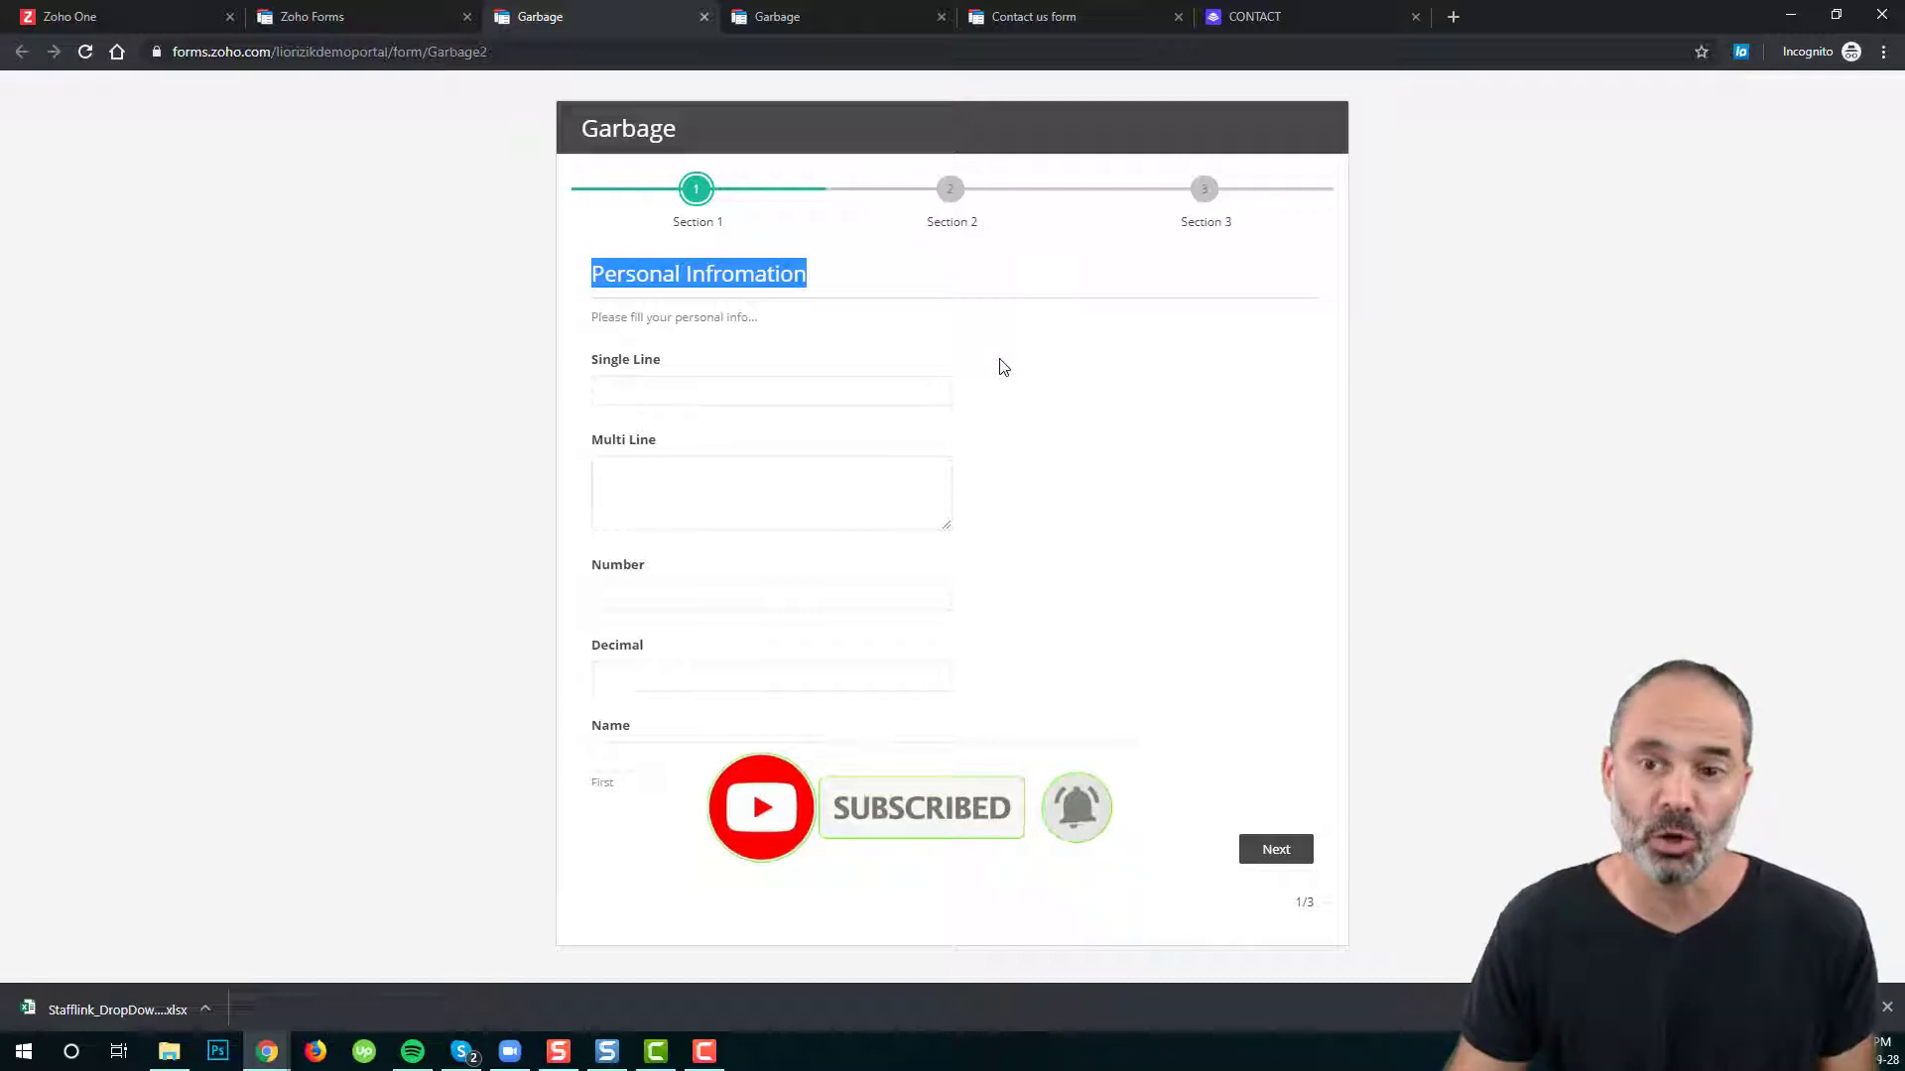
left_click(843, 359)
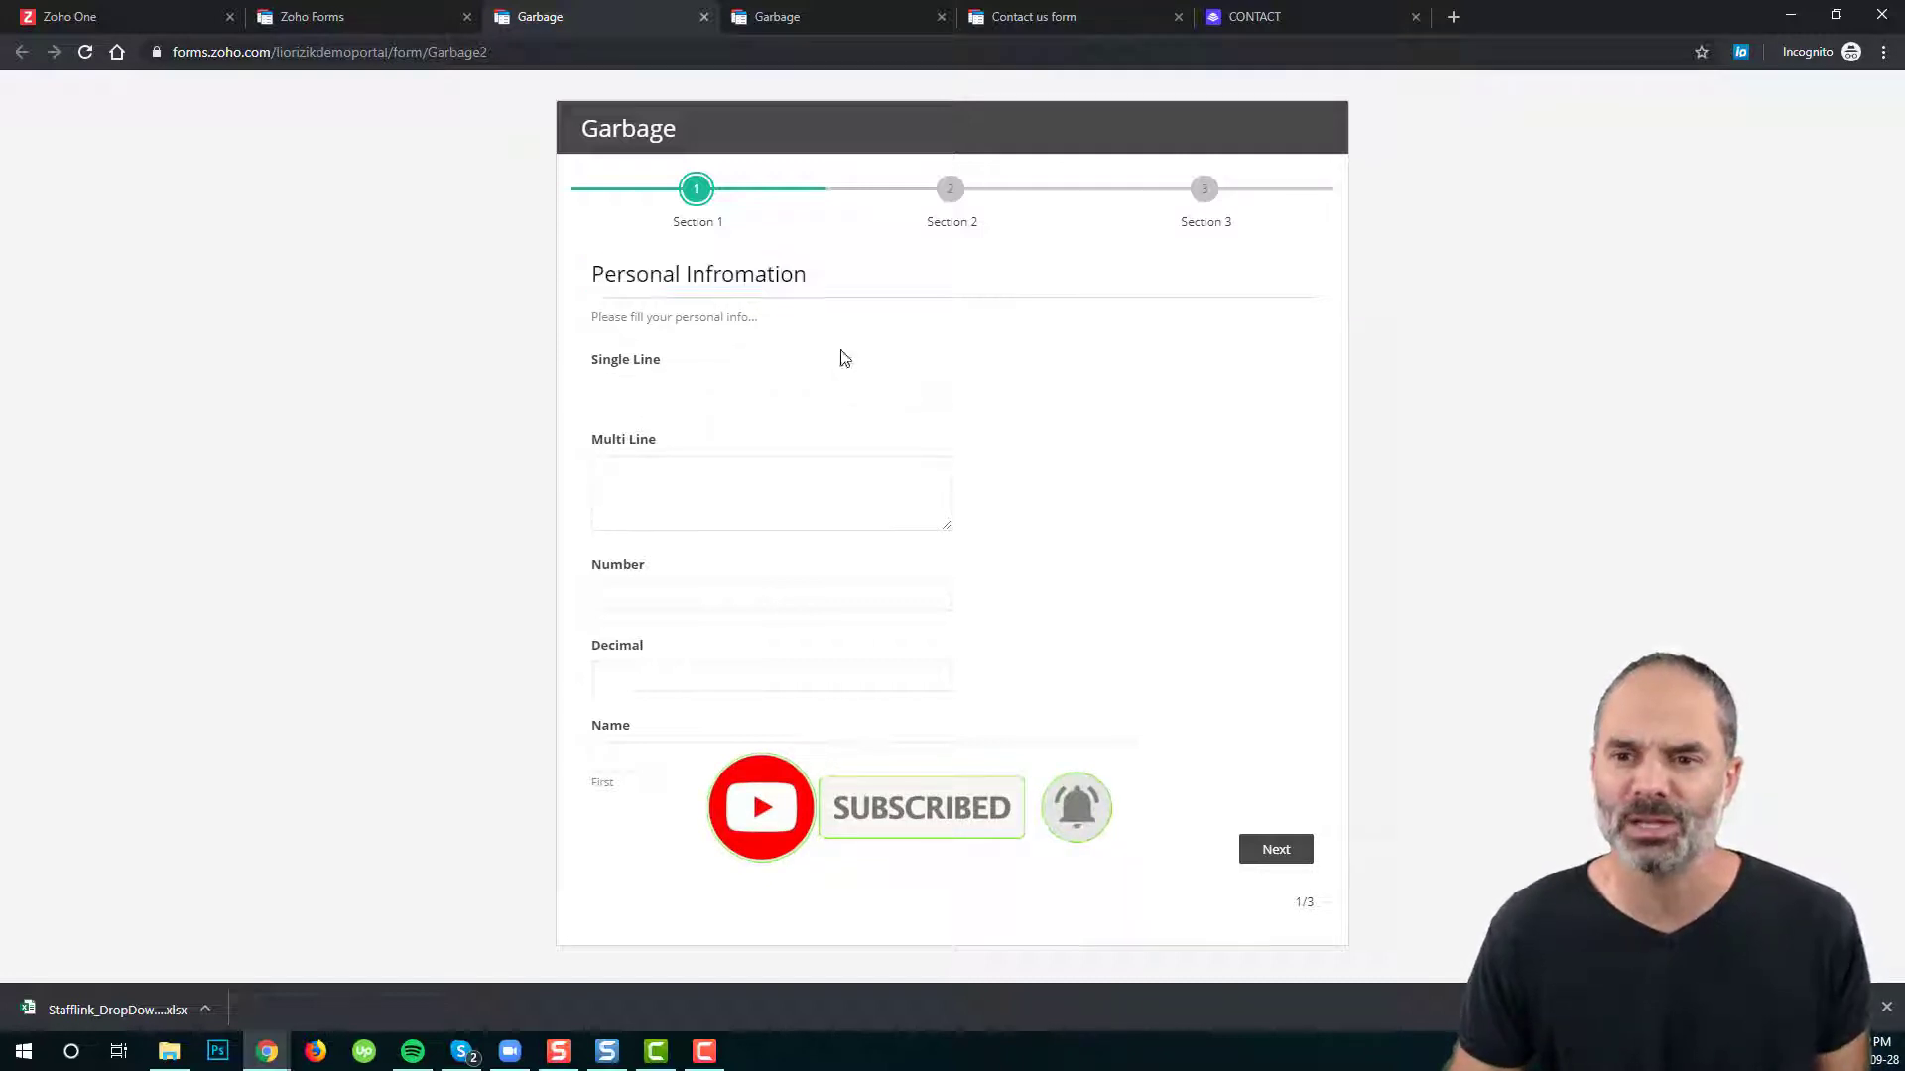
left_click_drag(598, 316, 889, 310)
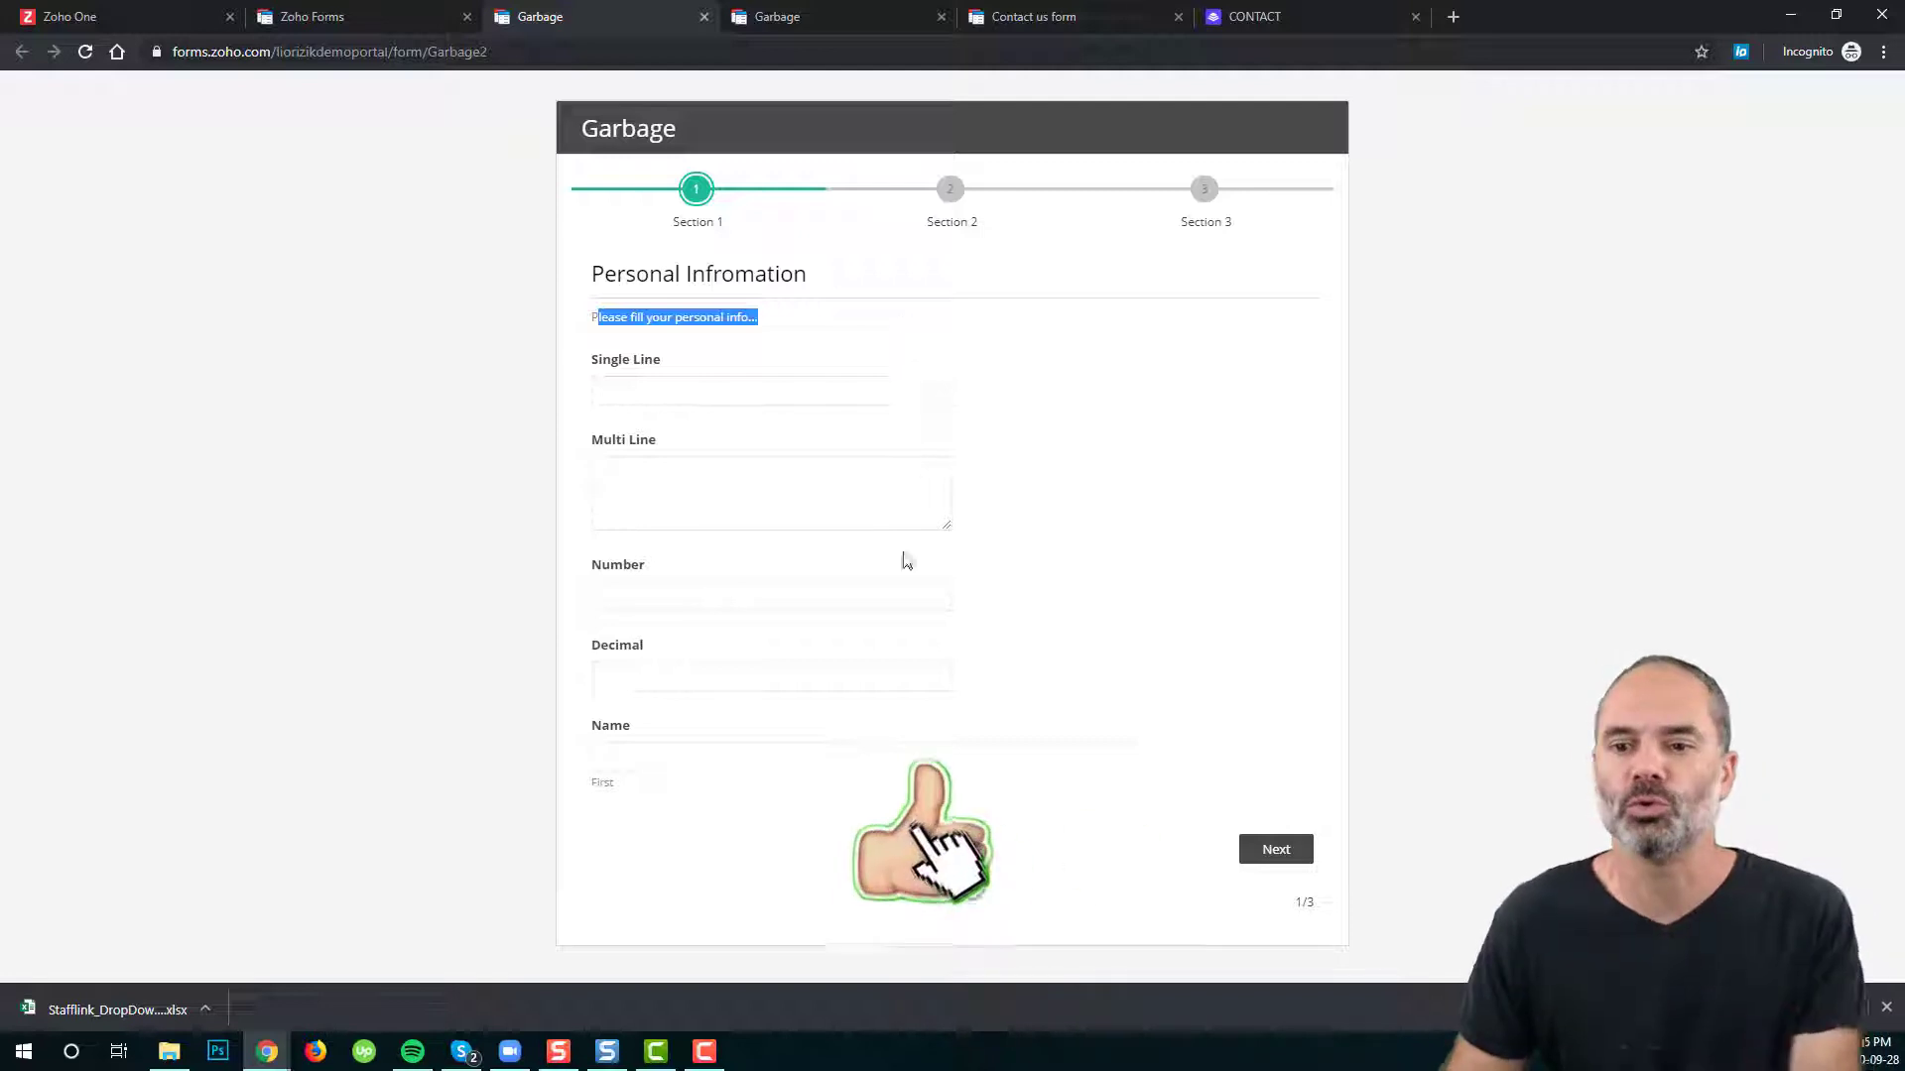
left_click(1058, 467)
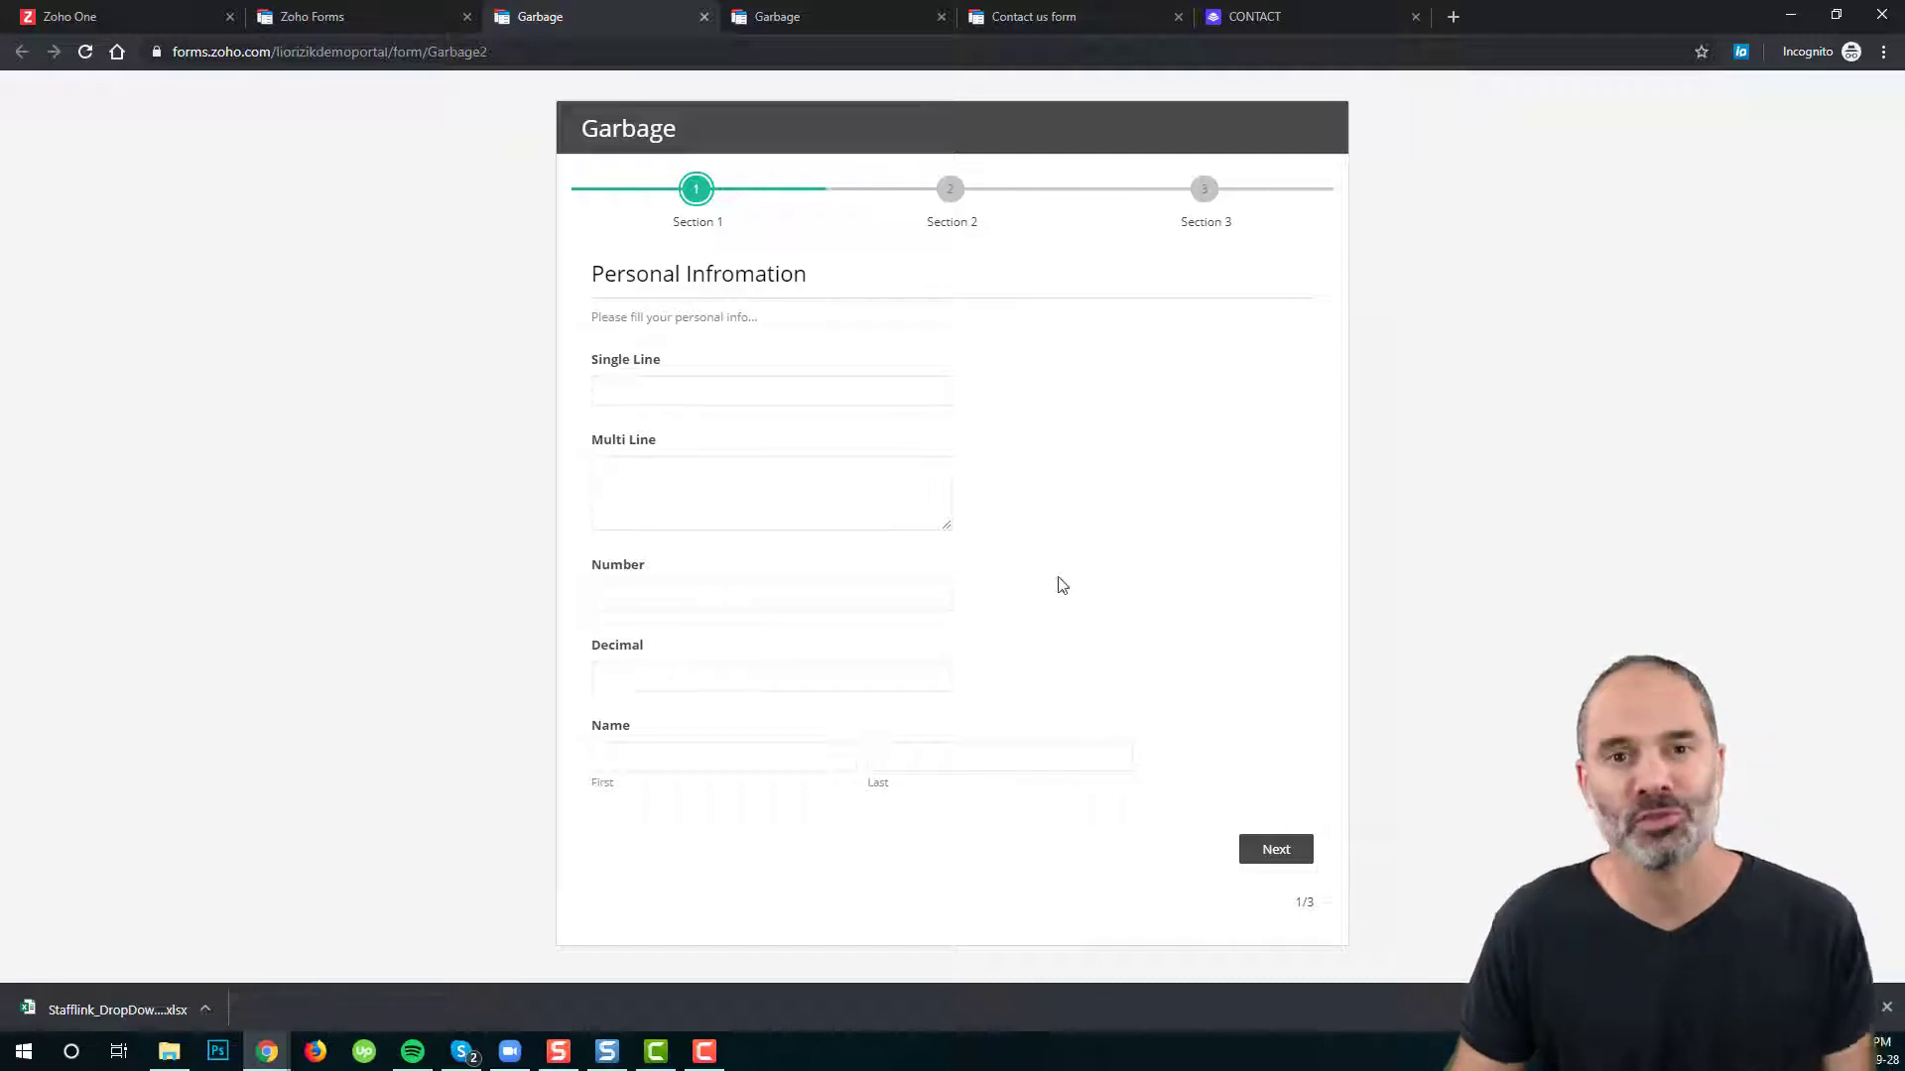
left_click(367, 27)
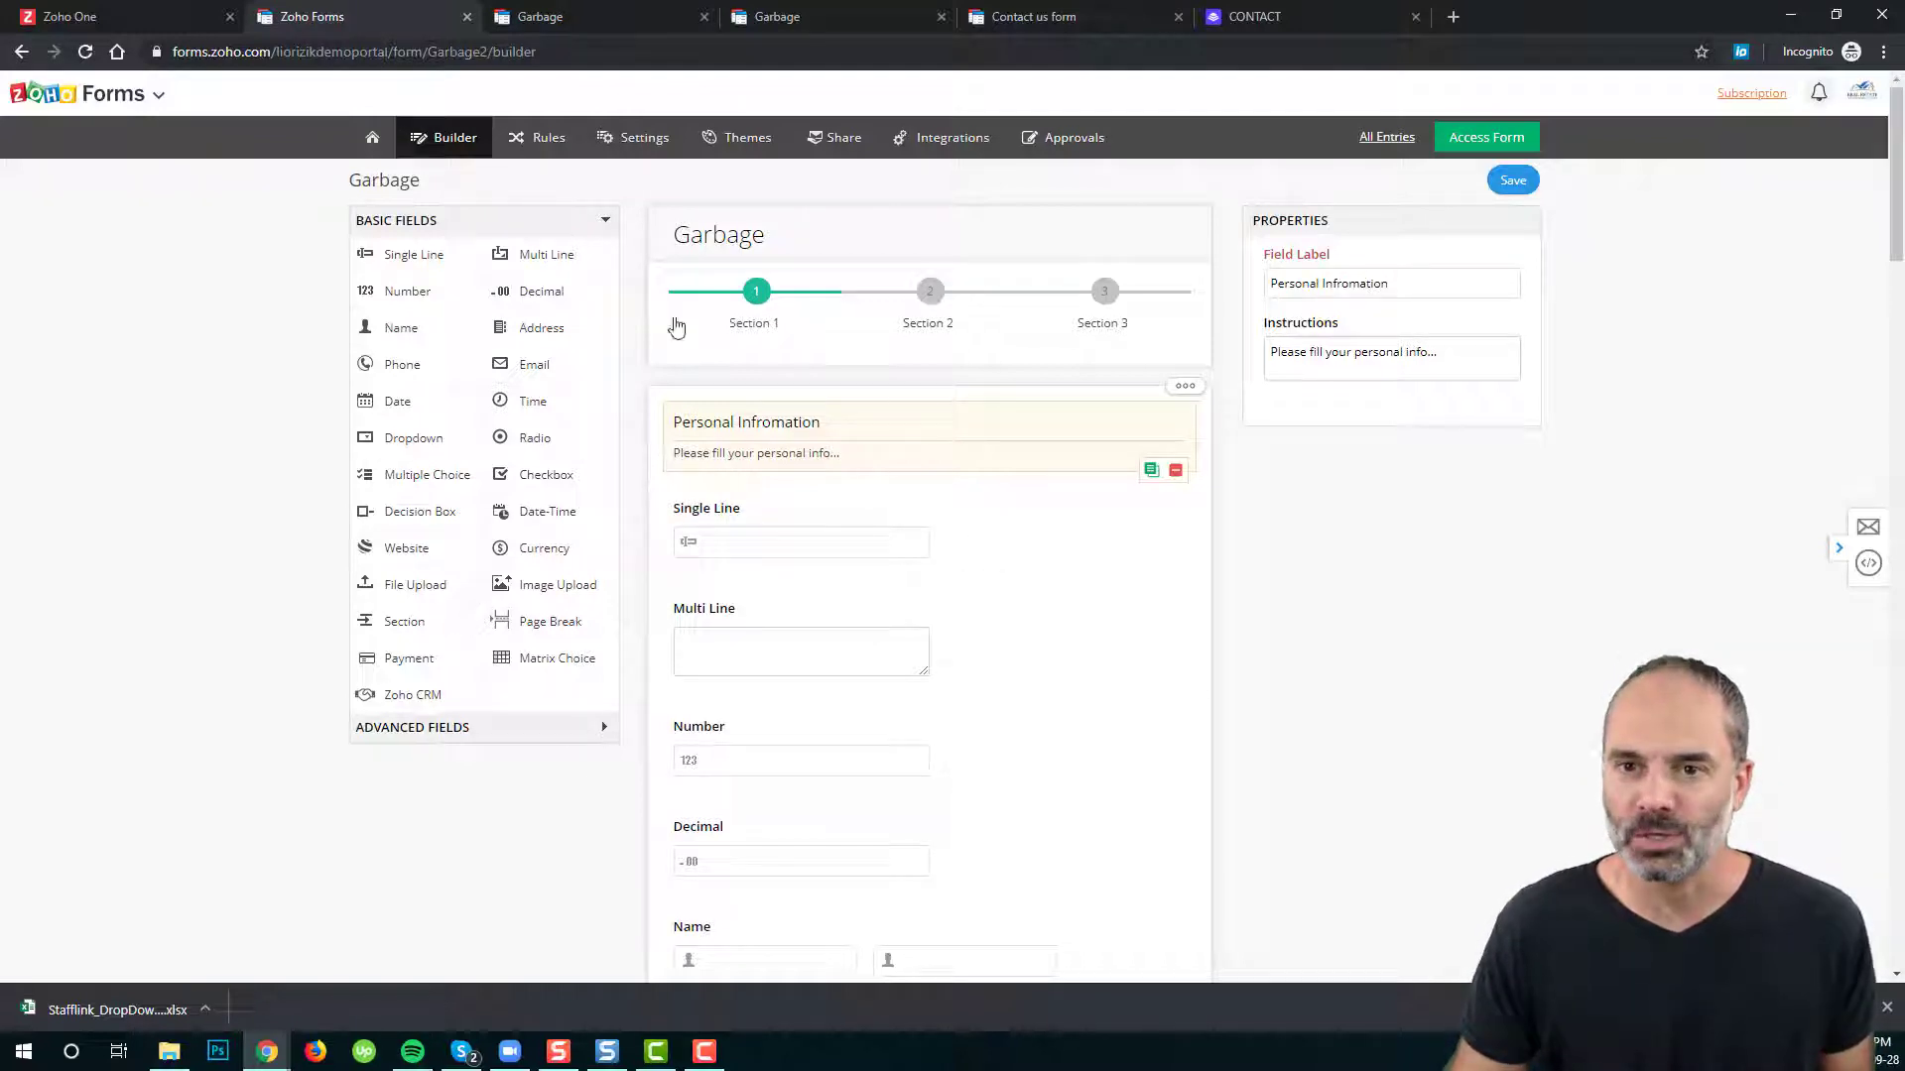
left_click(1262, 20)
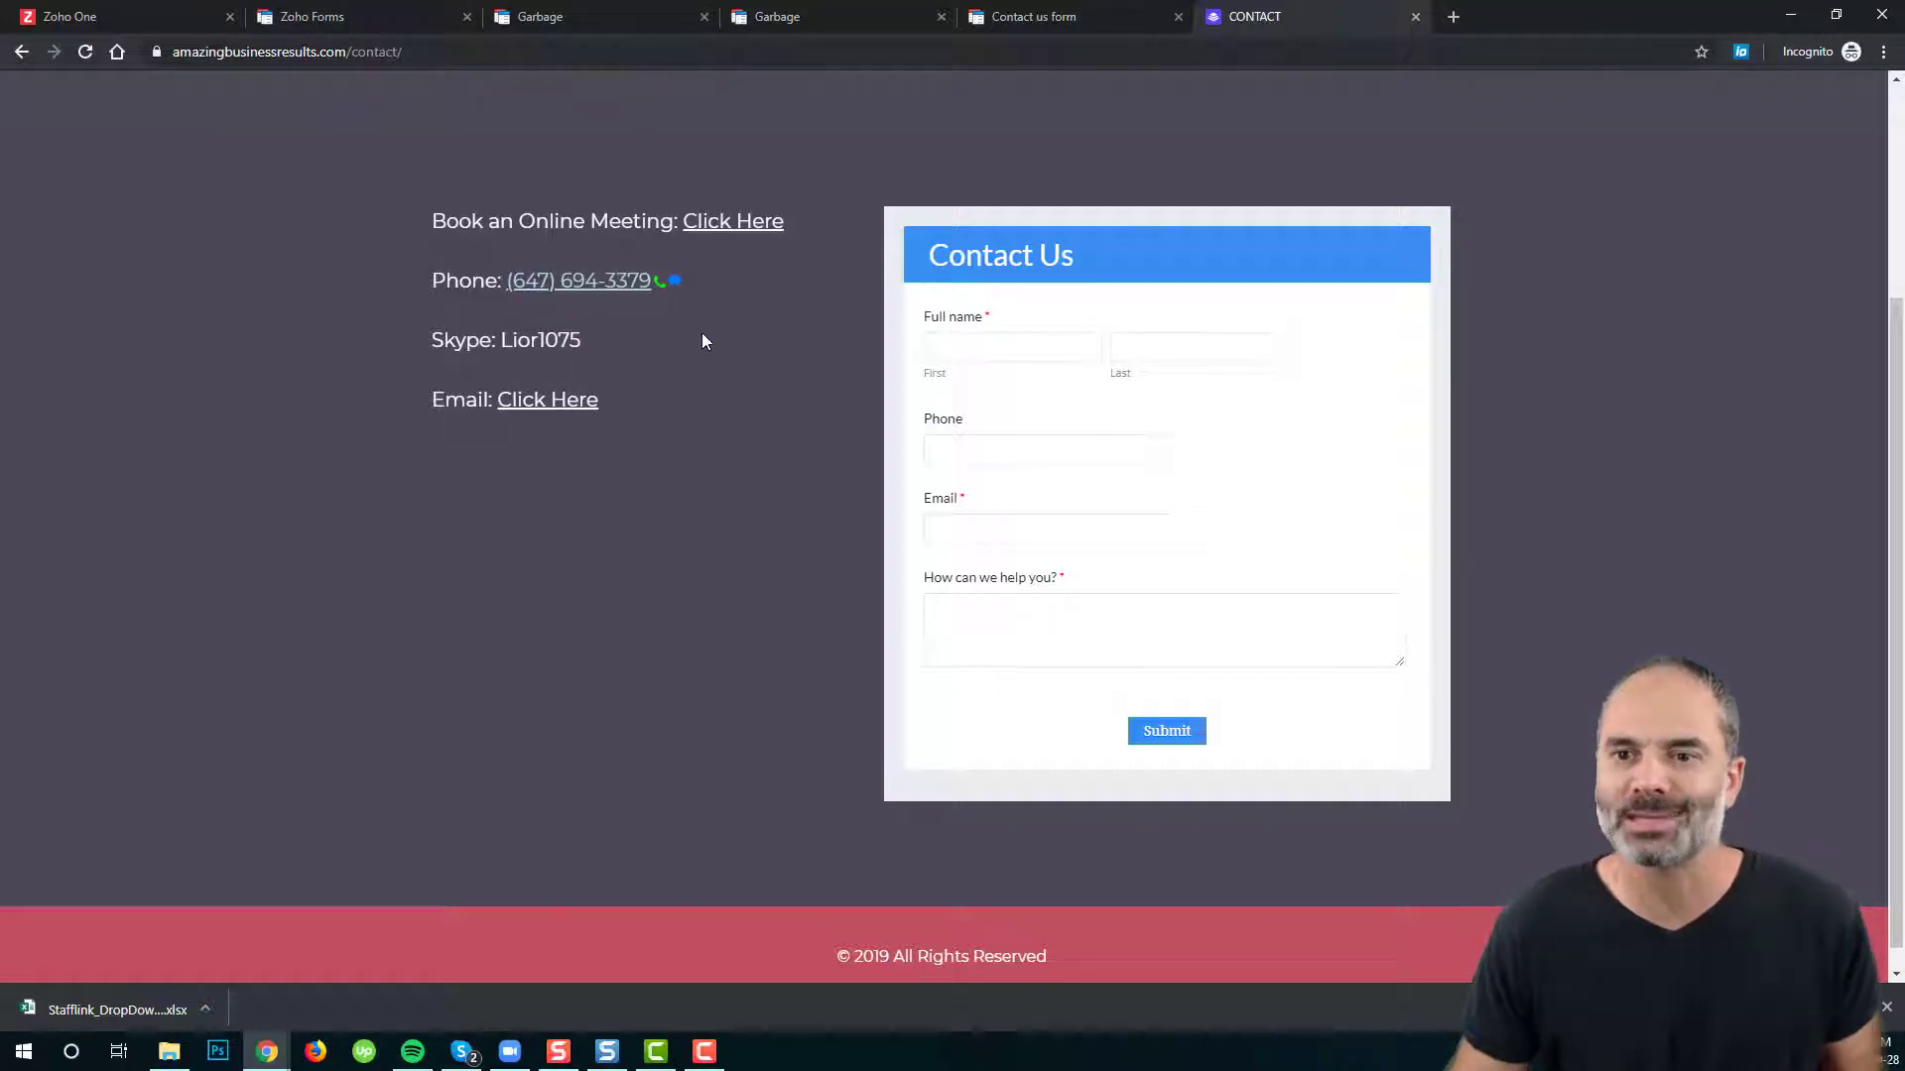
scroll(703, 341, "up", 3)
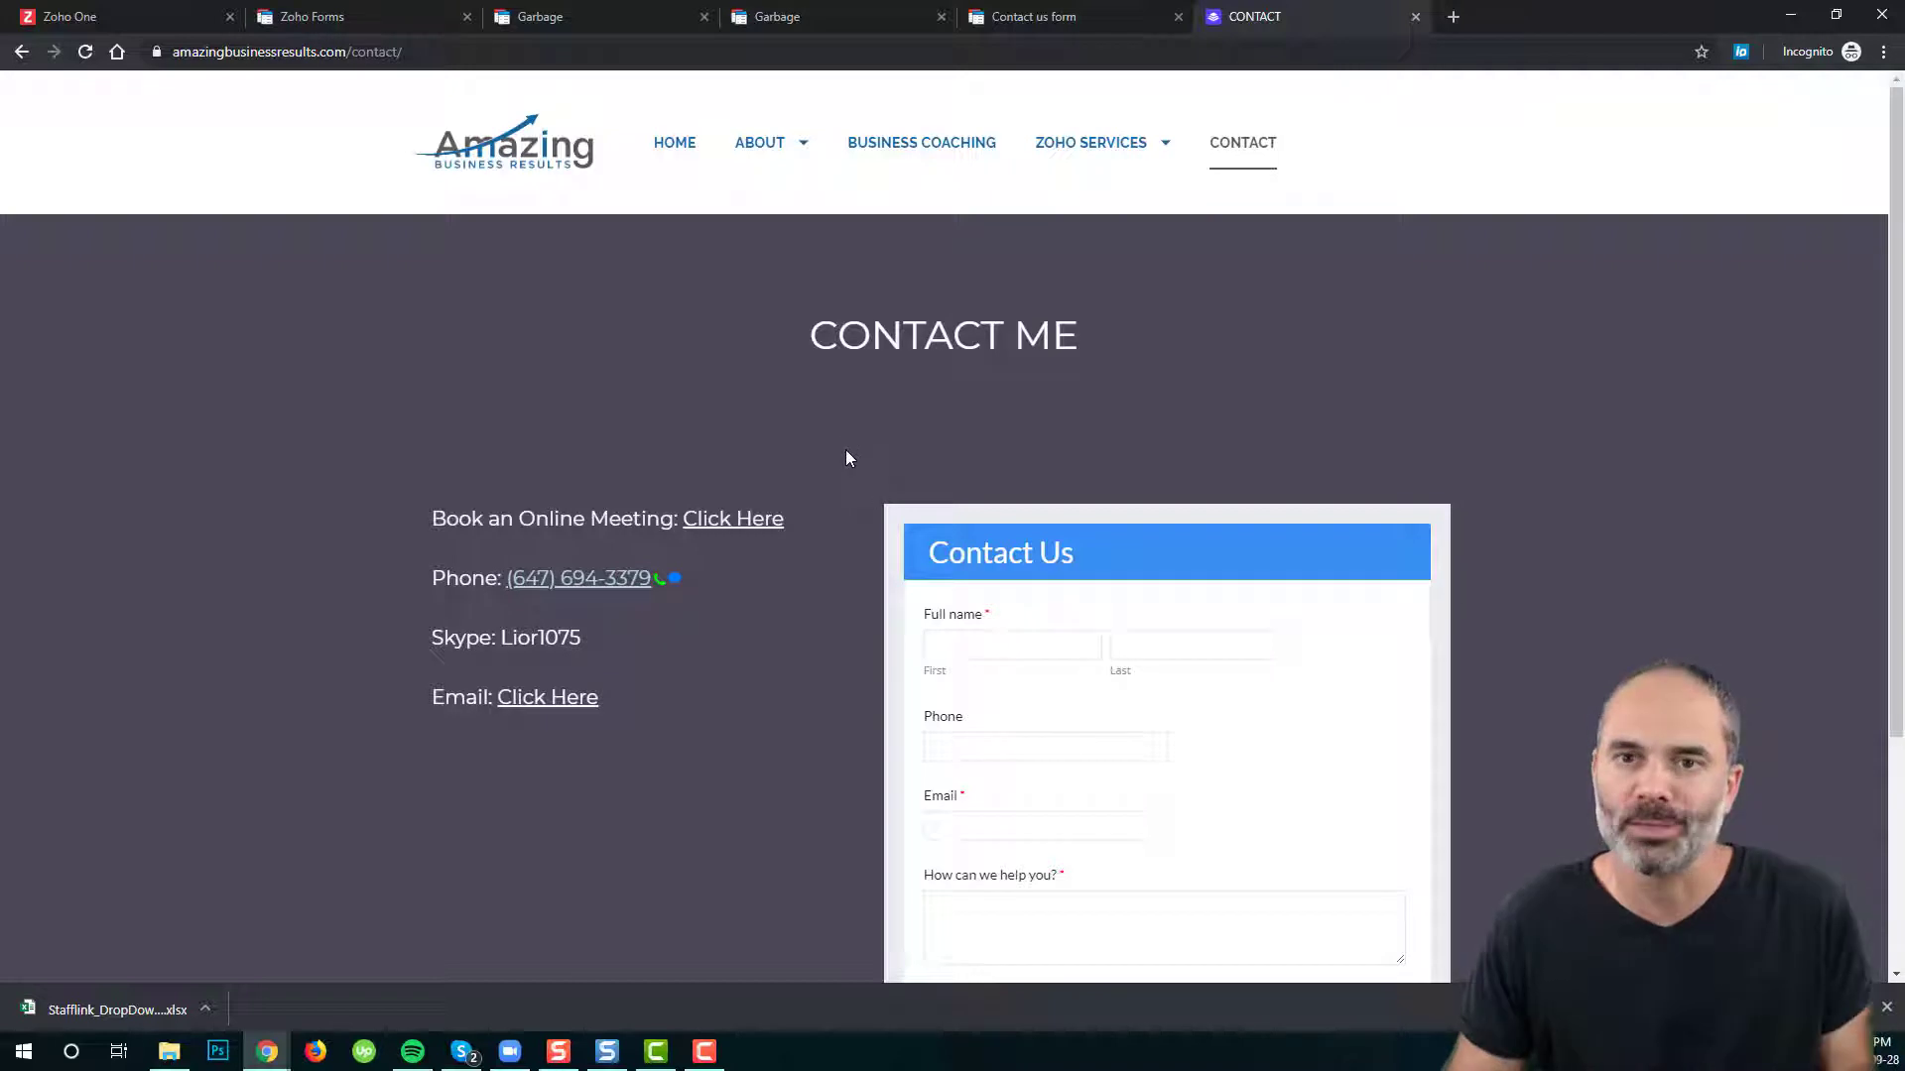
left_click(397, 17)
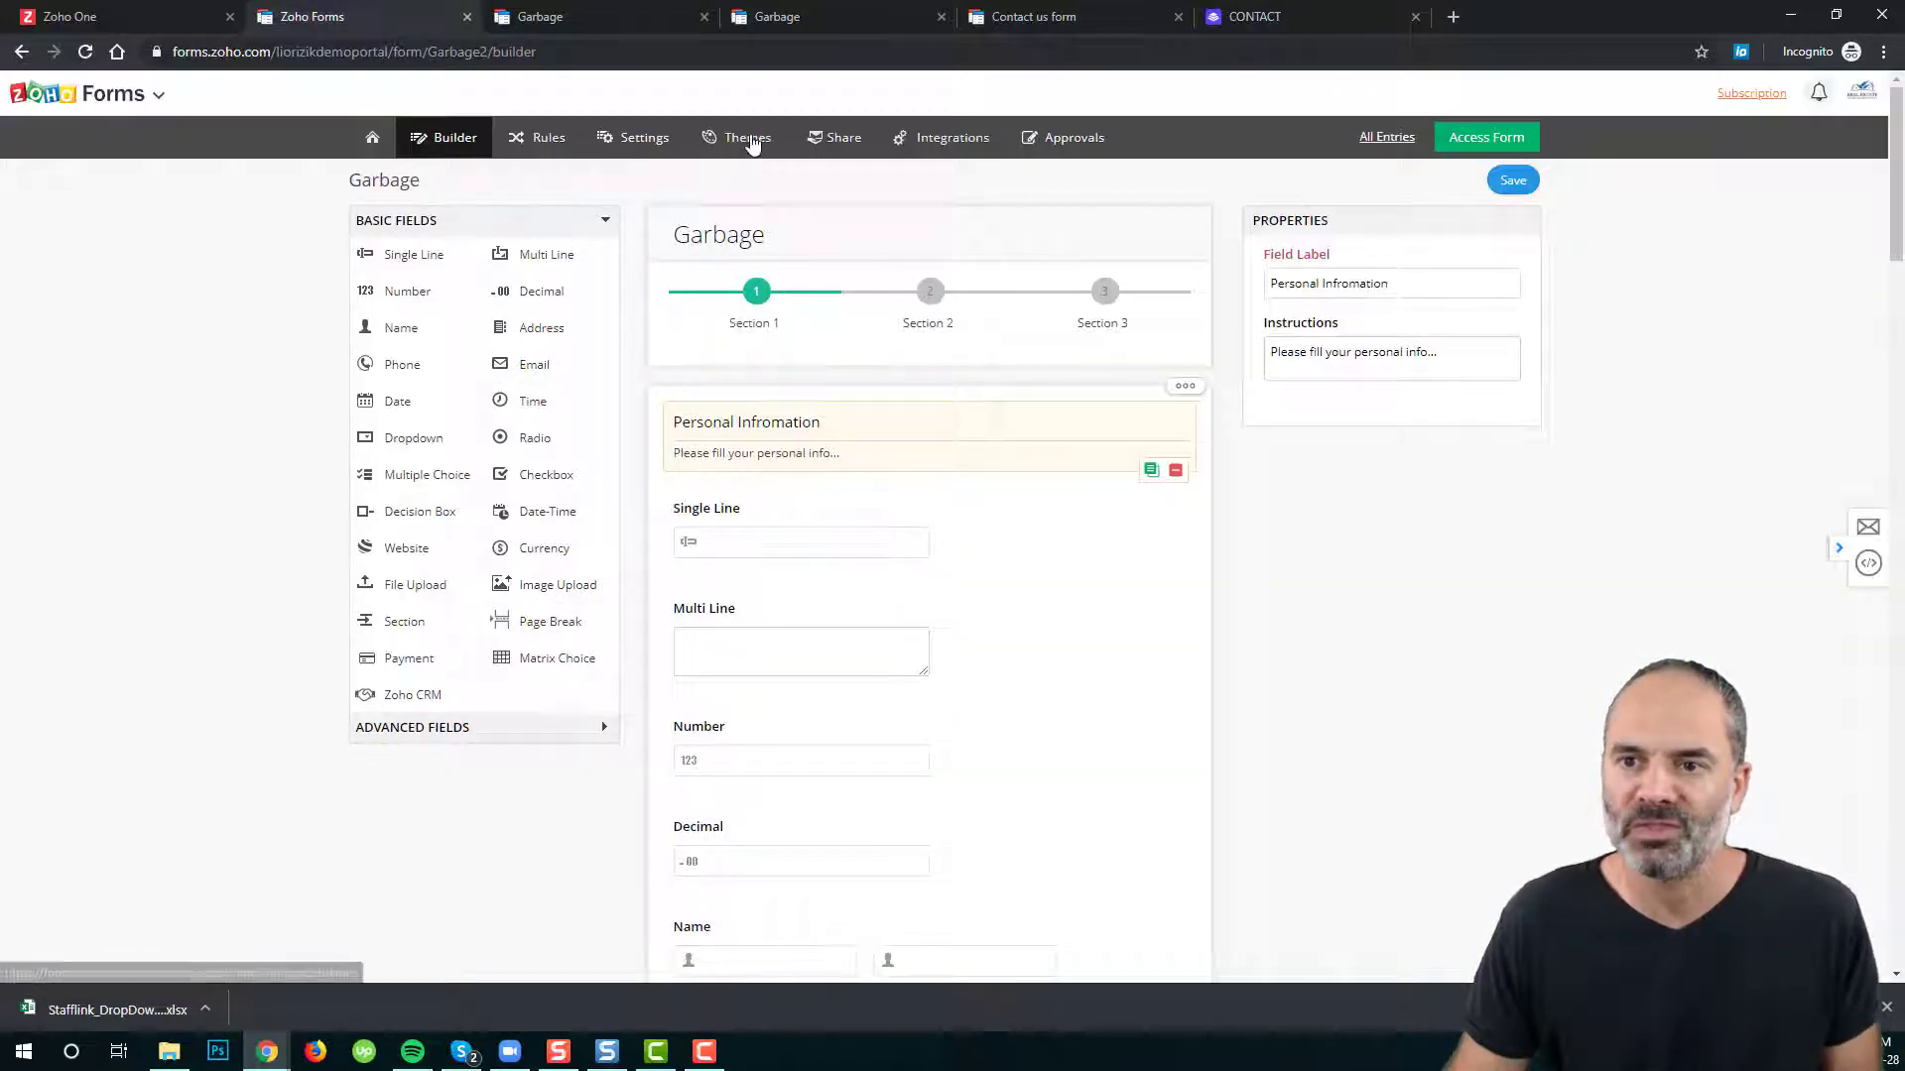
- Apply the Ocean theme to the Garbage form and reload the live form to view it
left_click(752, 141)
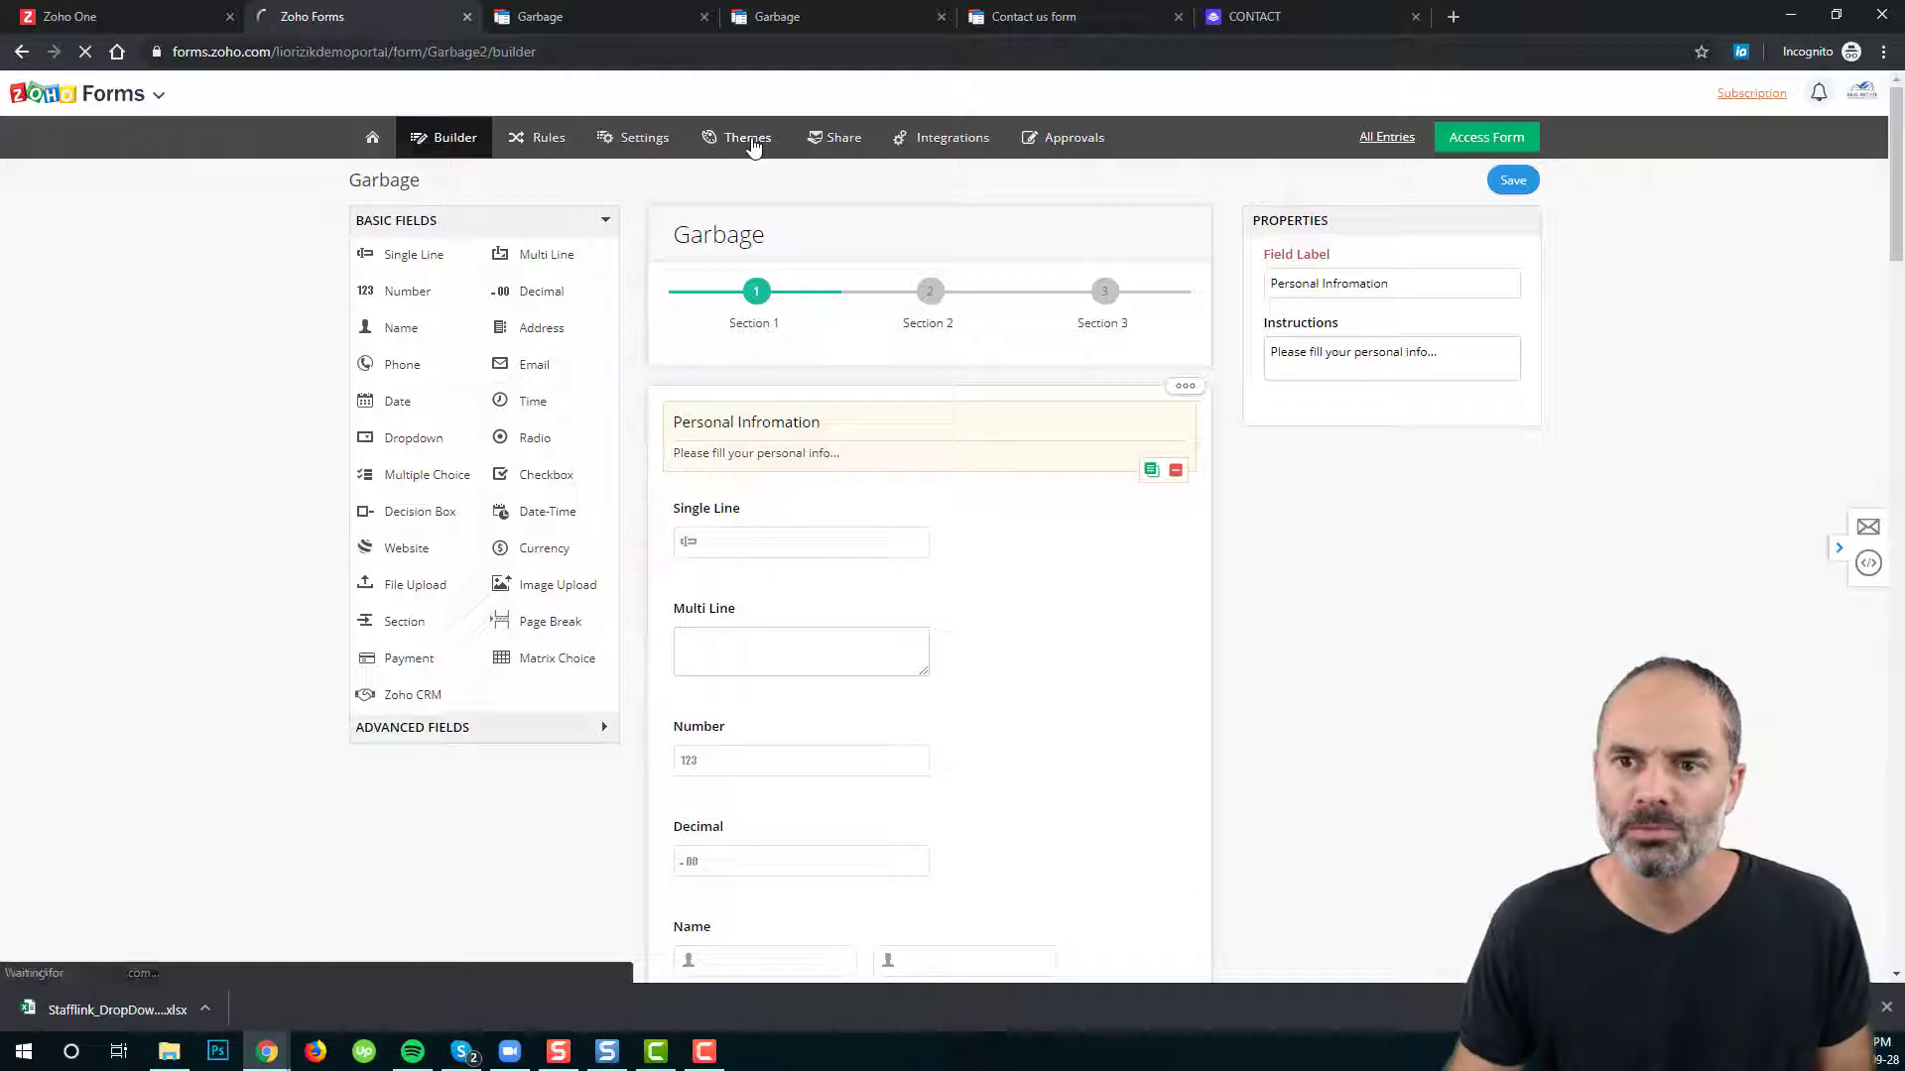
scroll(927, 451, "down", 5)
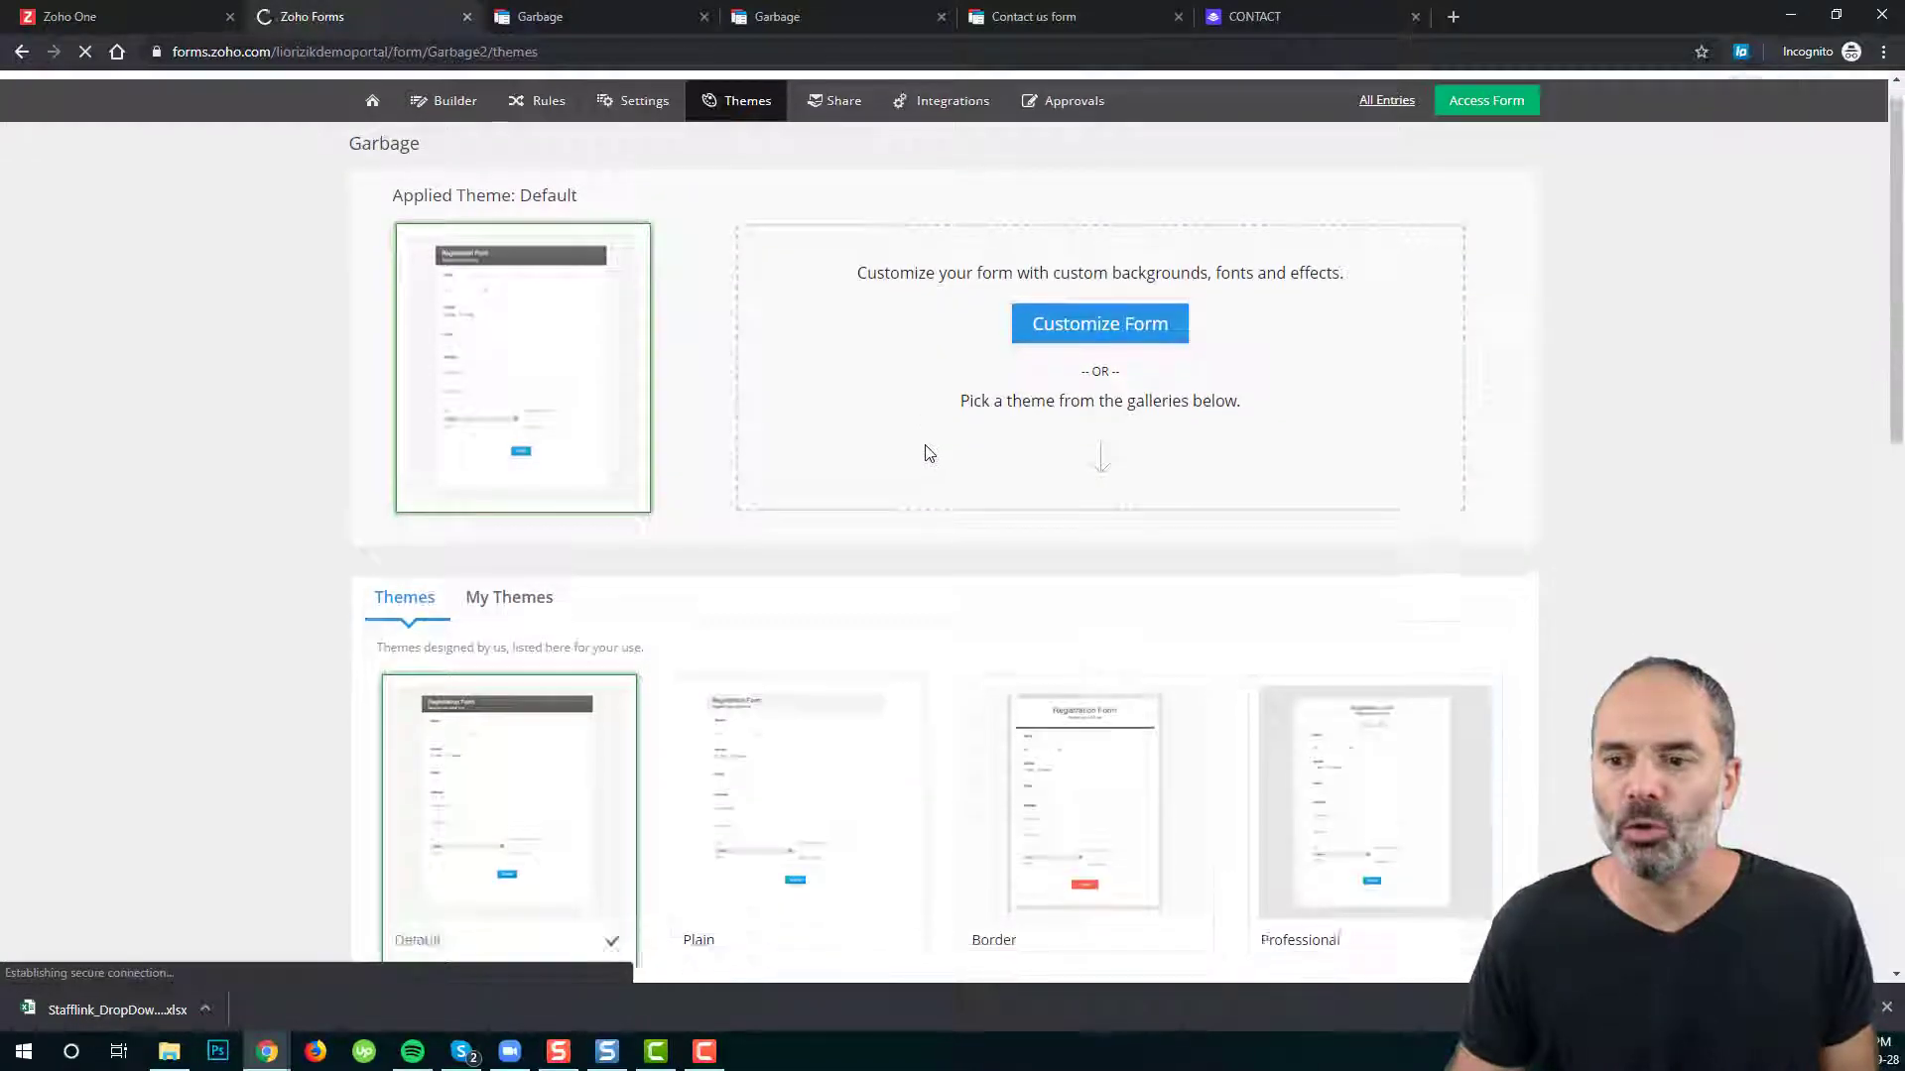
scroll(1034, 535, "down", 2)
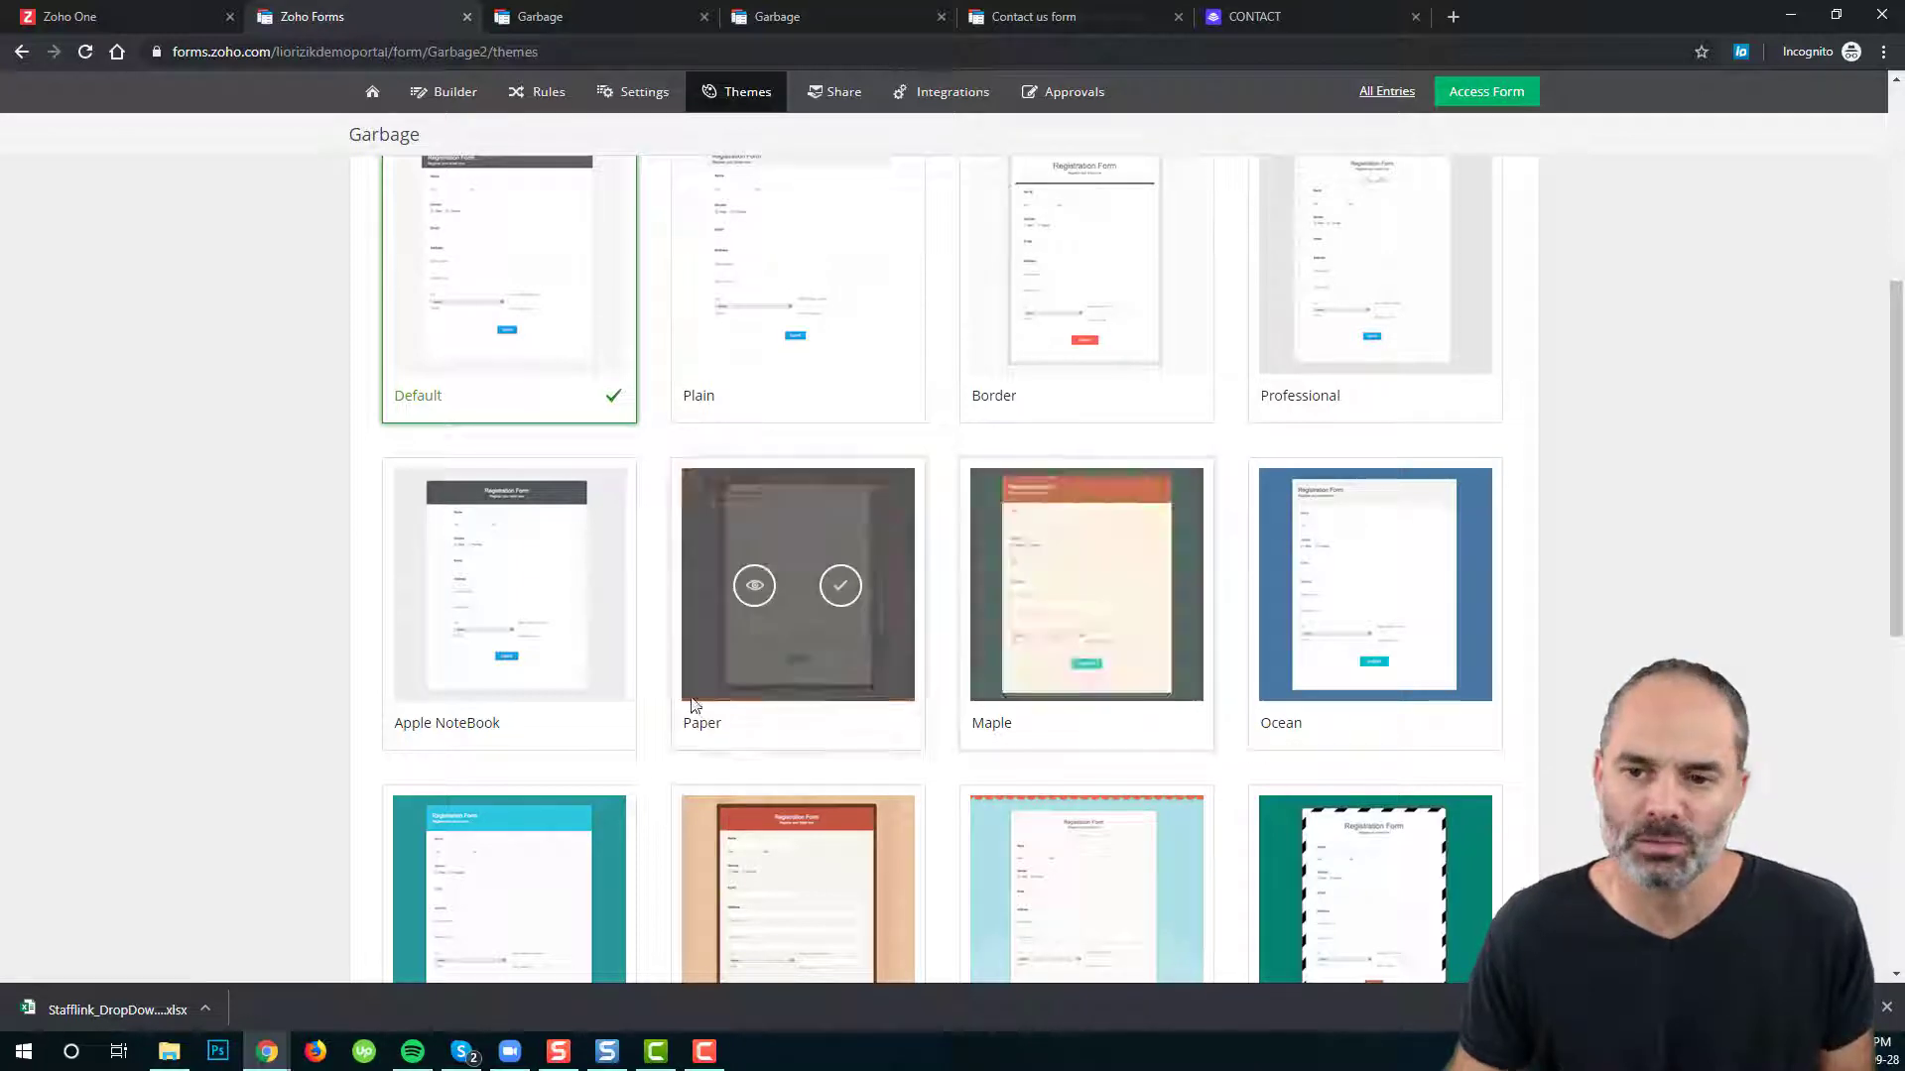
left_click(1423, 592)
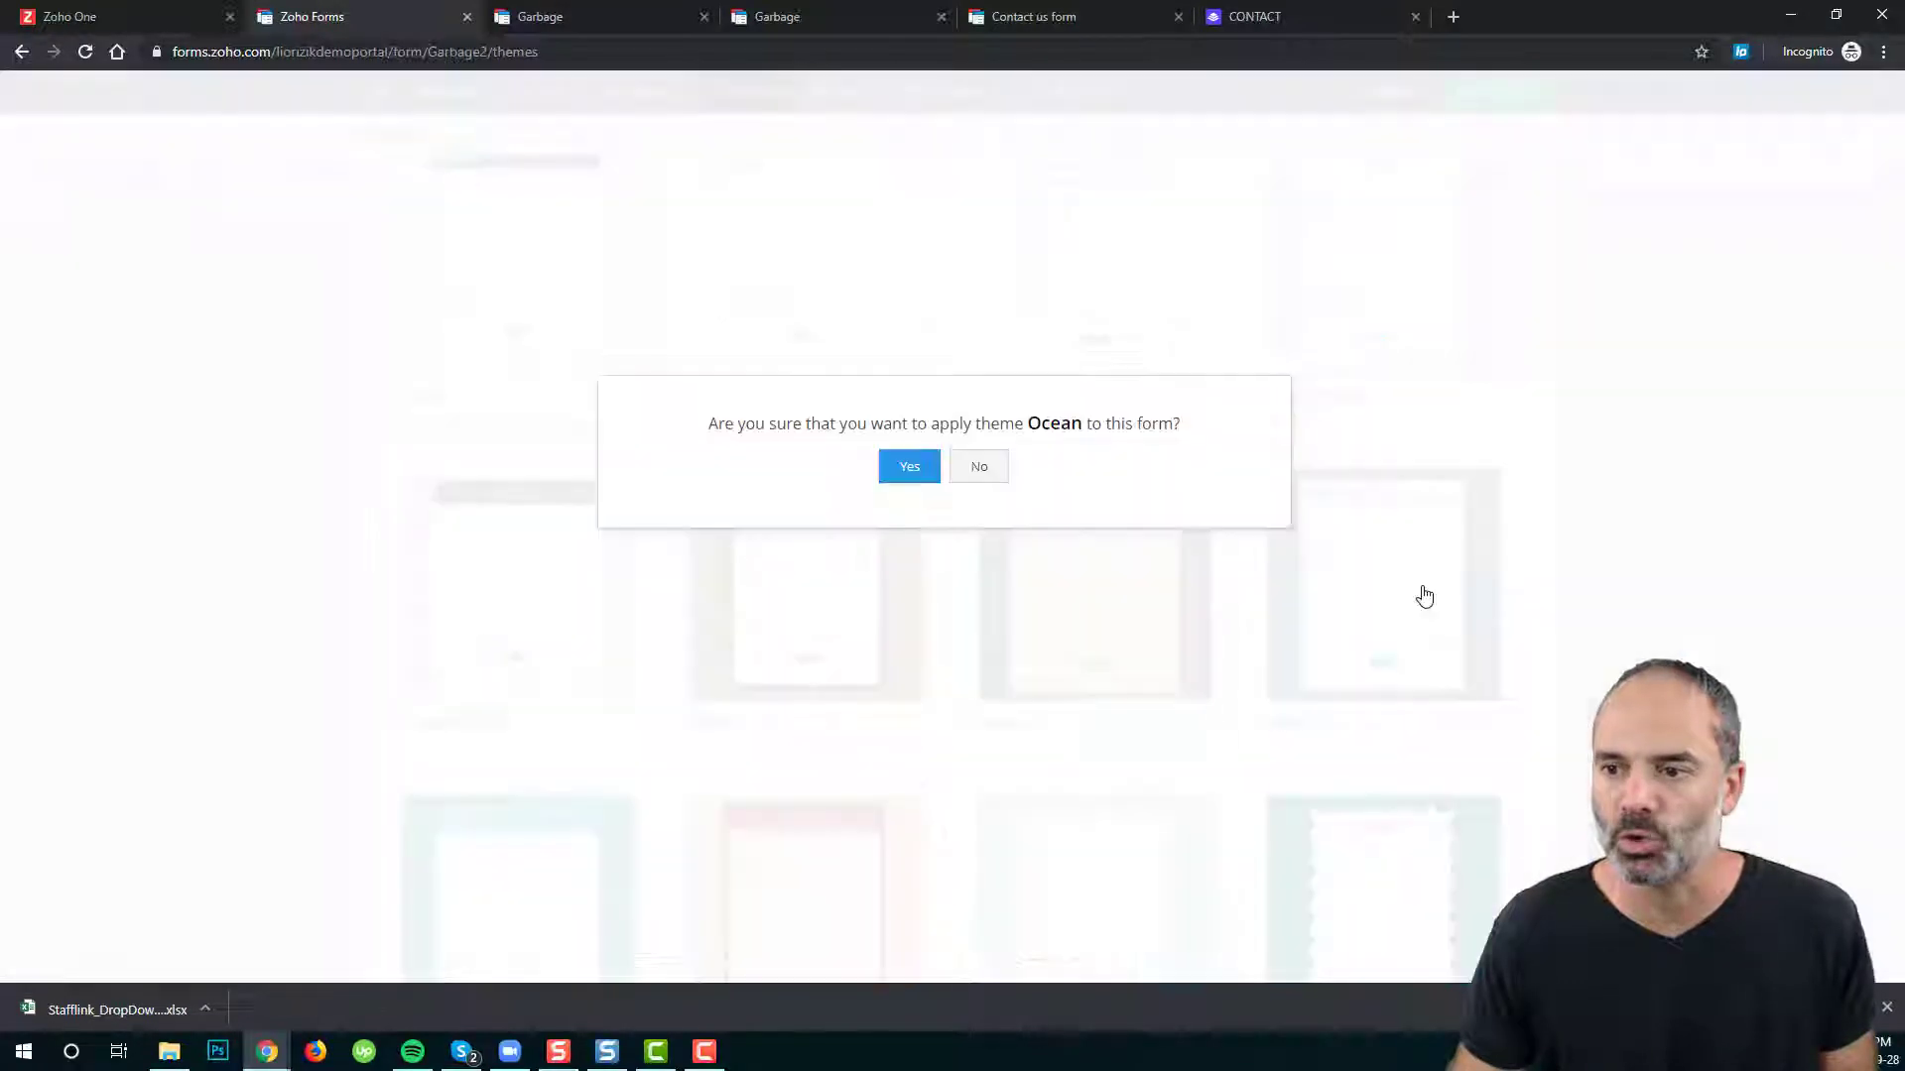
left_click(922, 471)
left_click(584, 30)
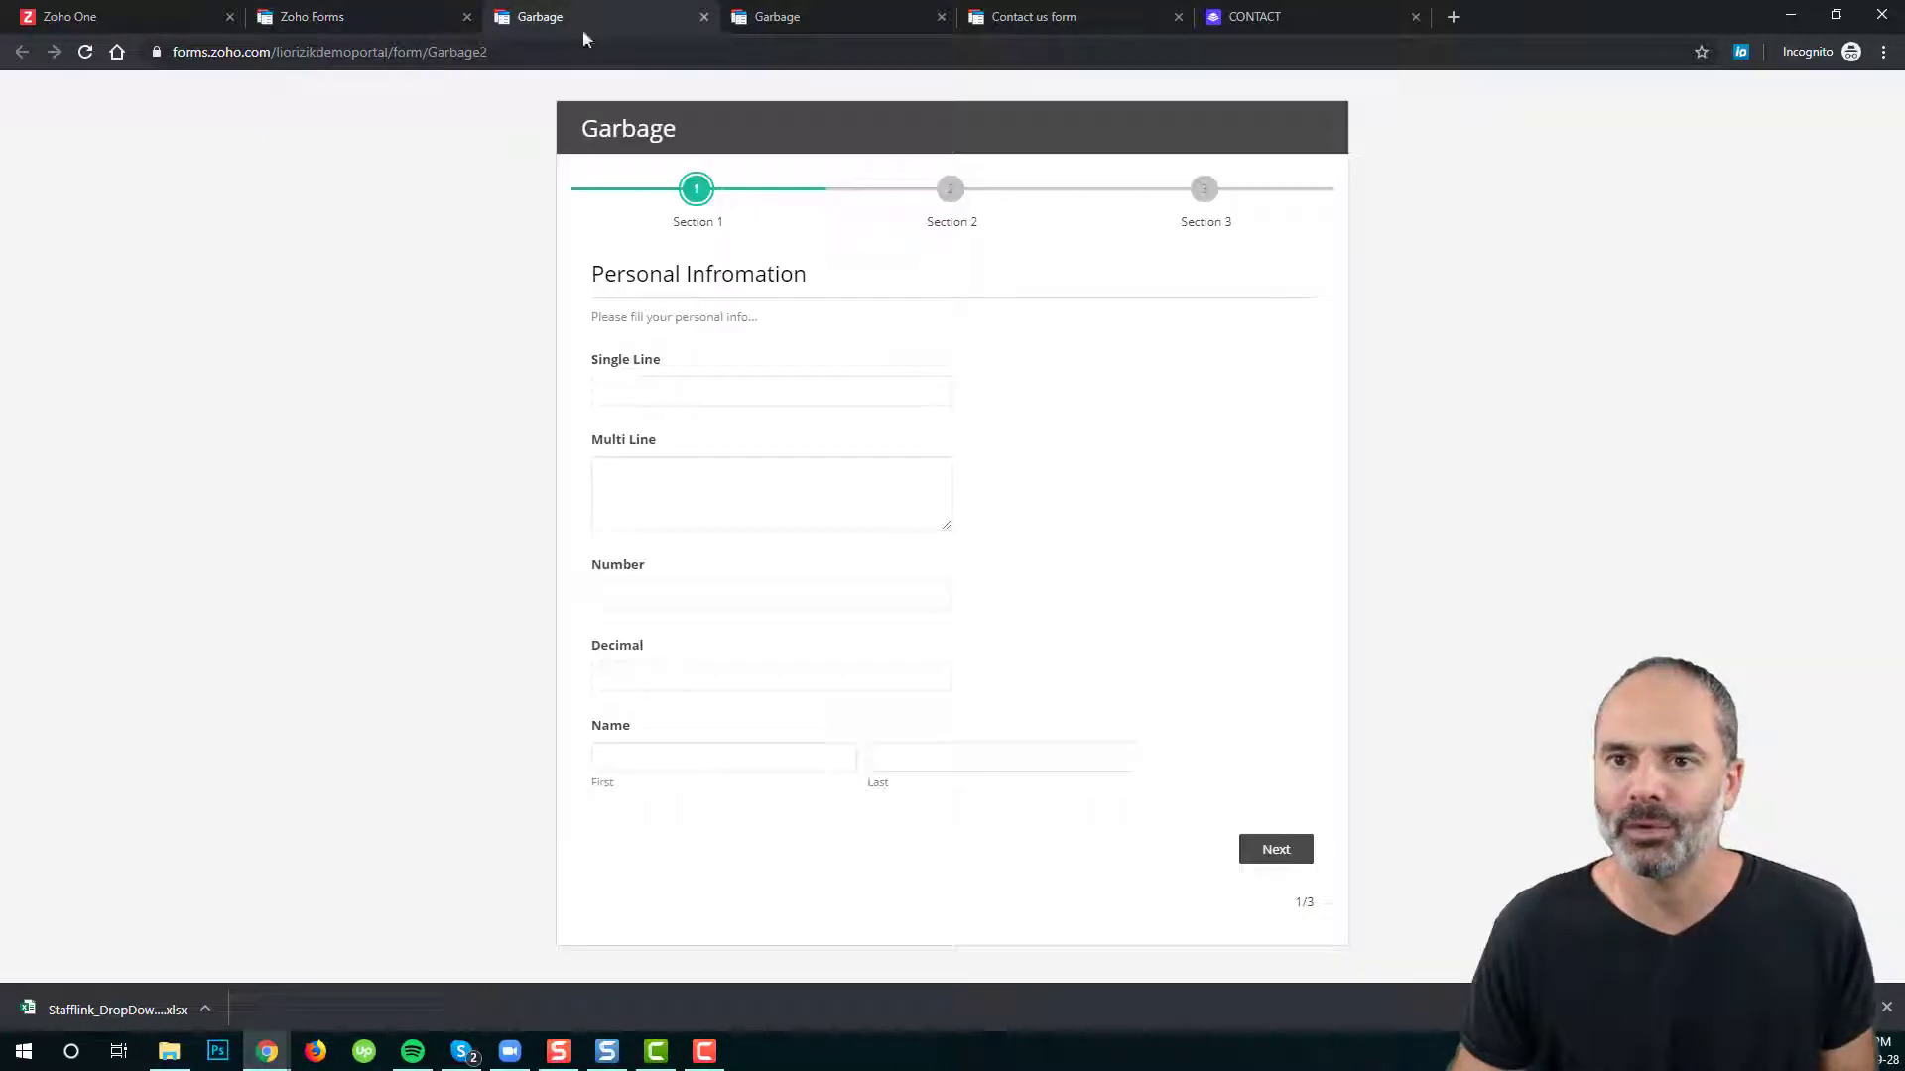
left_click(86, 54)
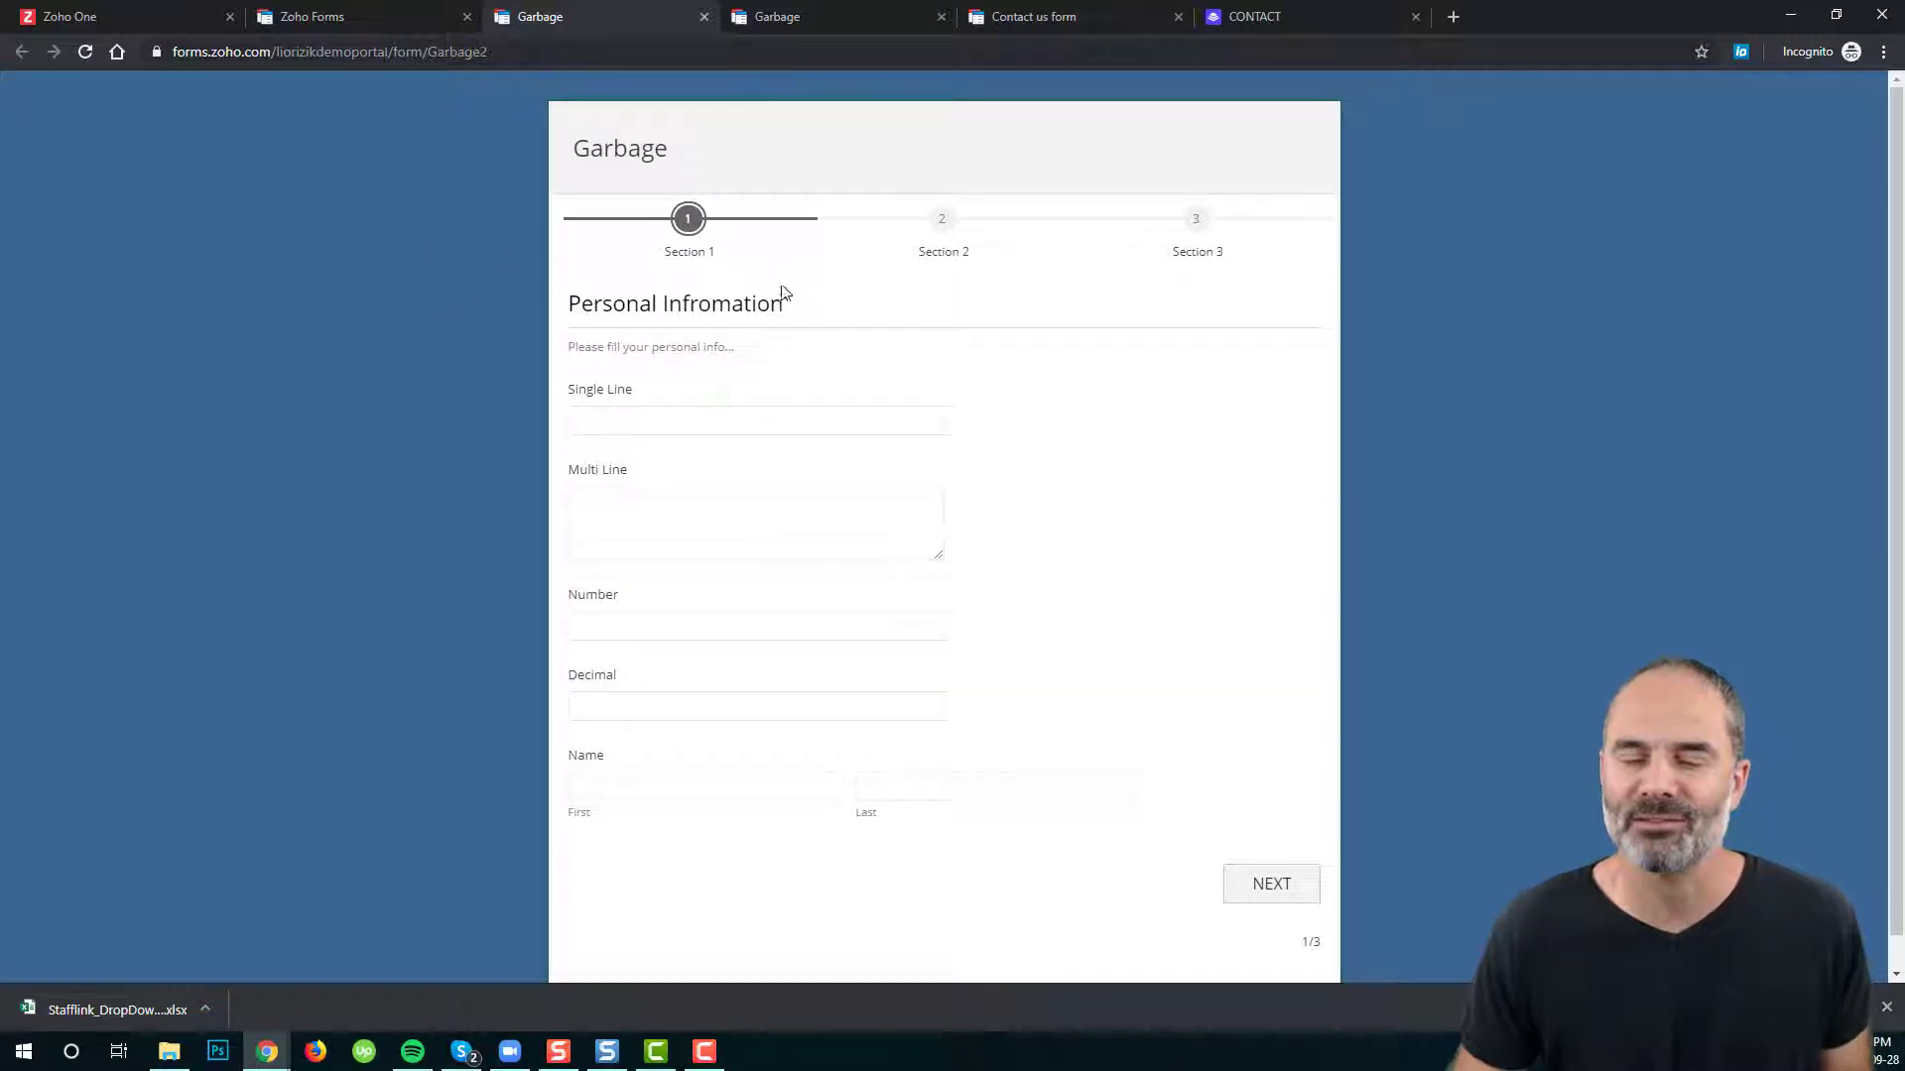
- In Customize Form, set the background to a light dotted wallpaper pattern
left_click(383, 14)
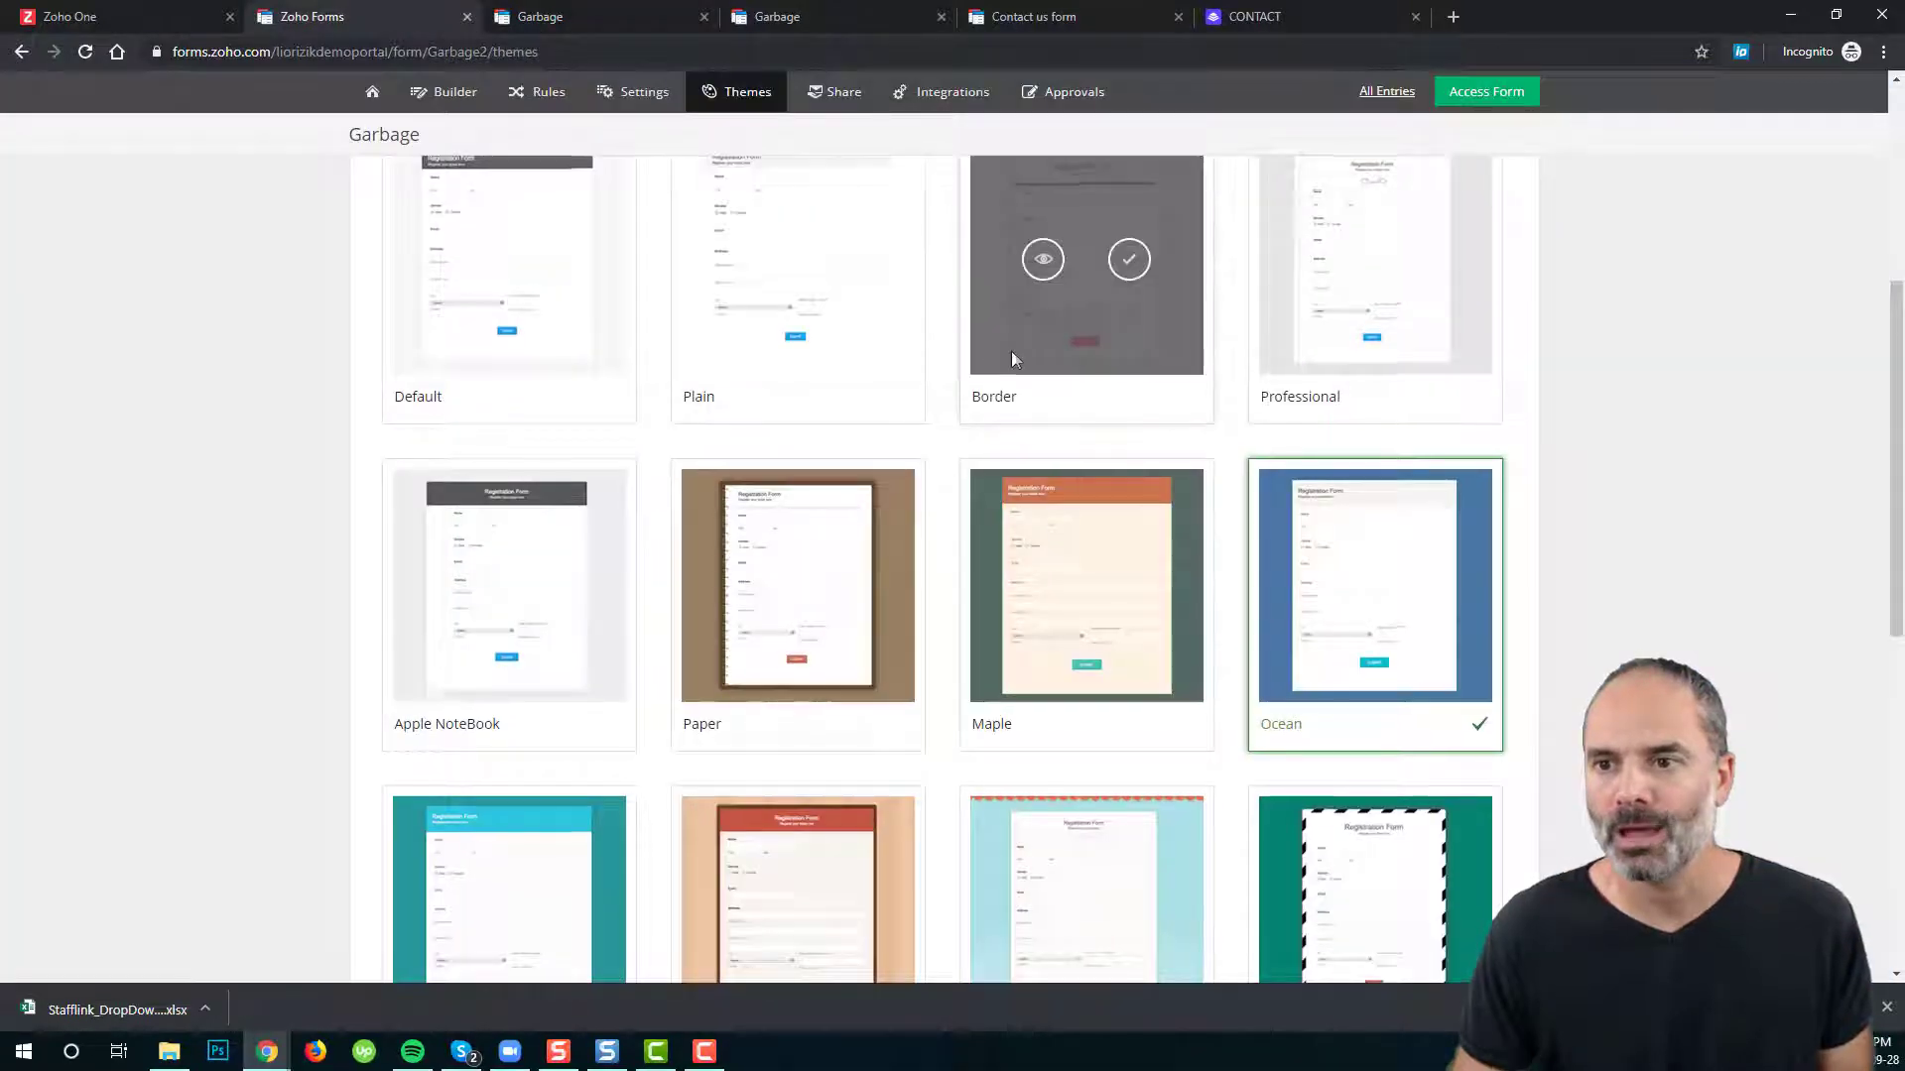
scroll(1042, 352, "up", 5)
left_click(1091, 361)
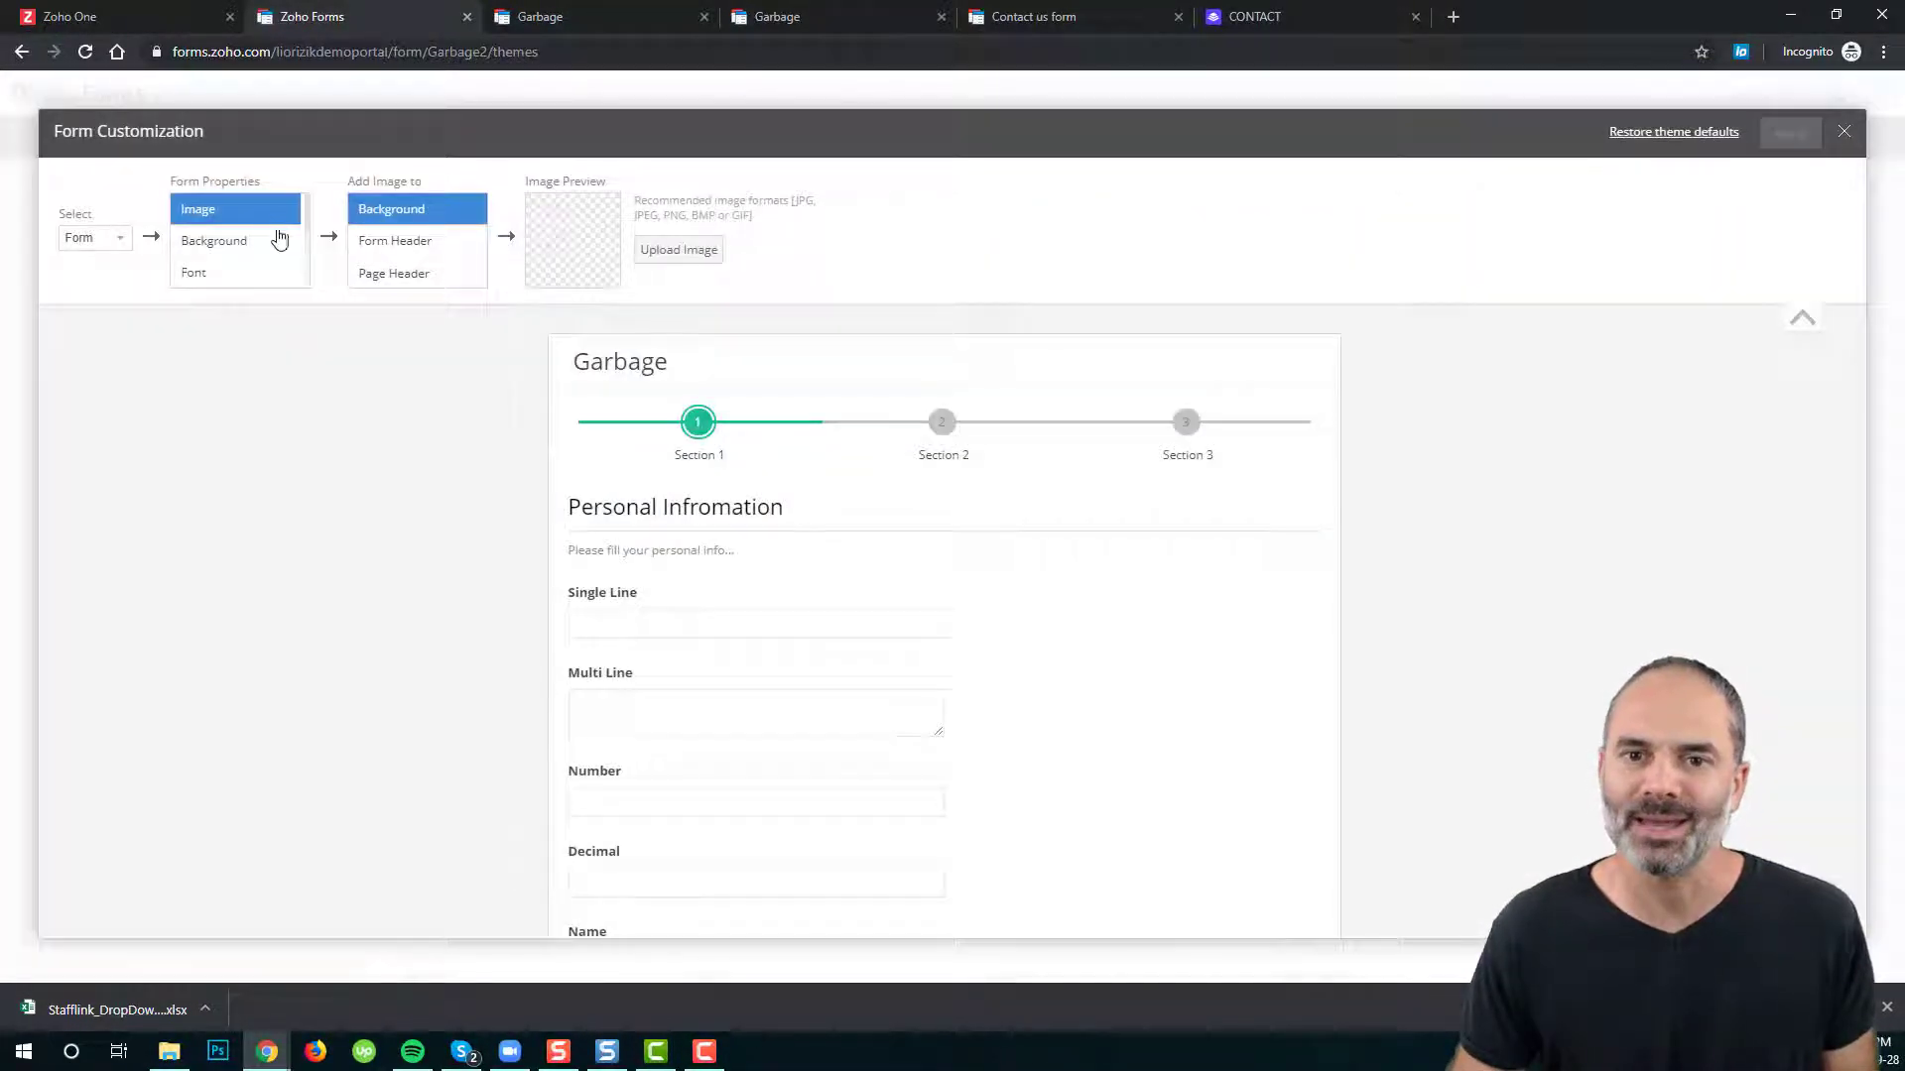
left_click(250, 247)
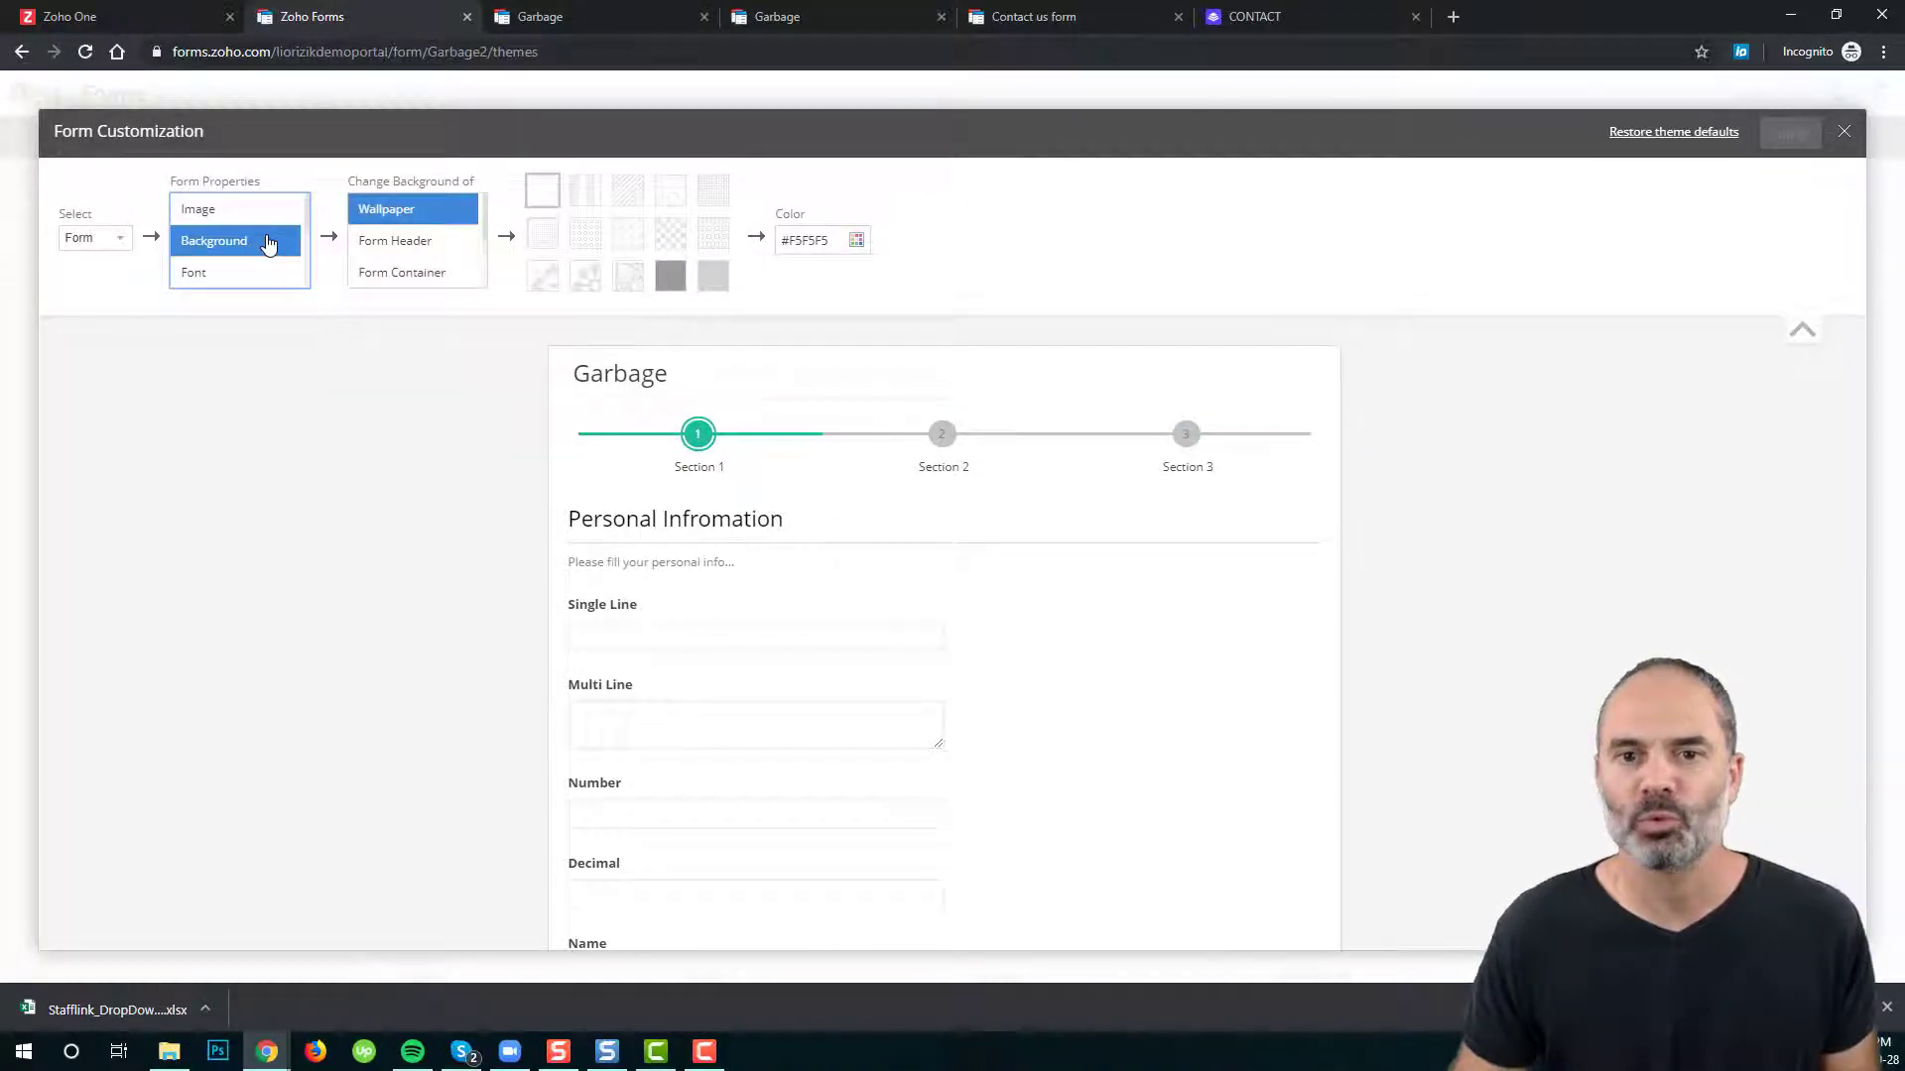
left_click(585, 235)
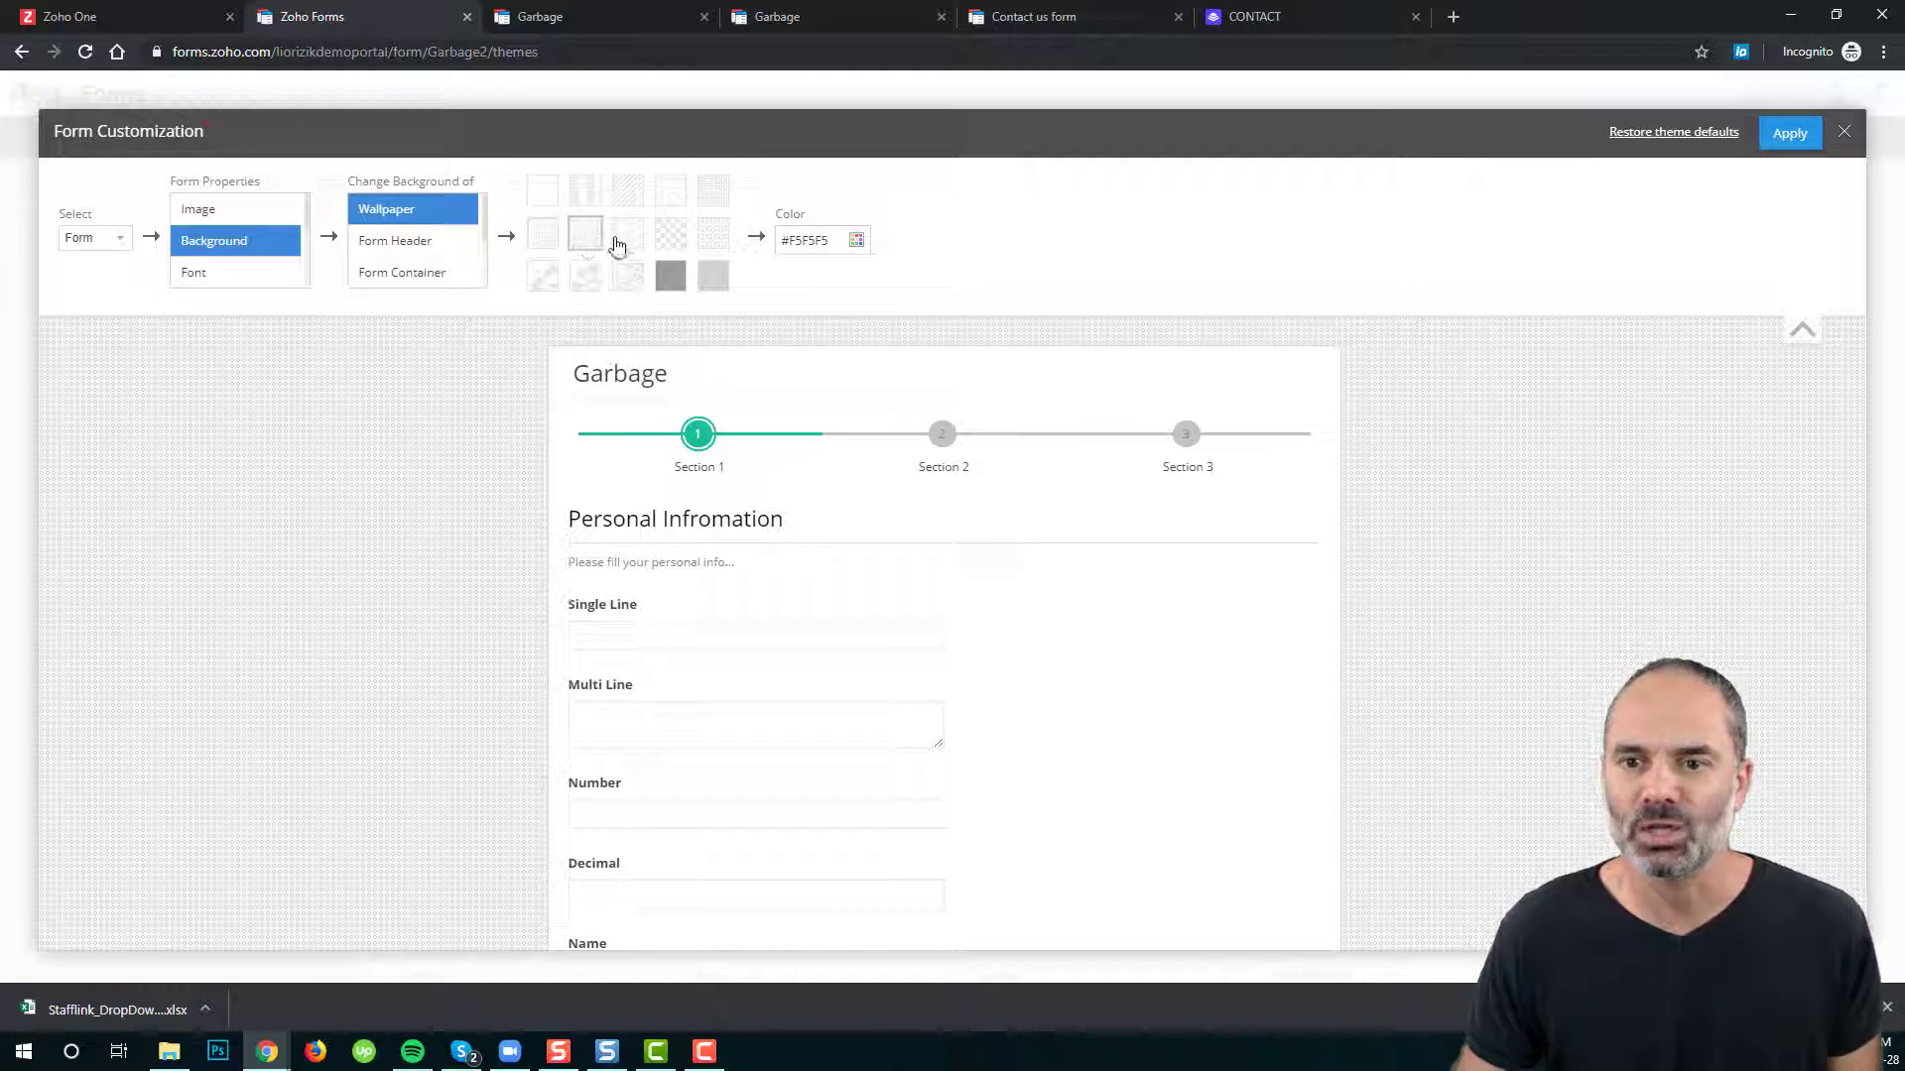
left_click(712, 190)
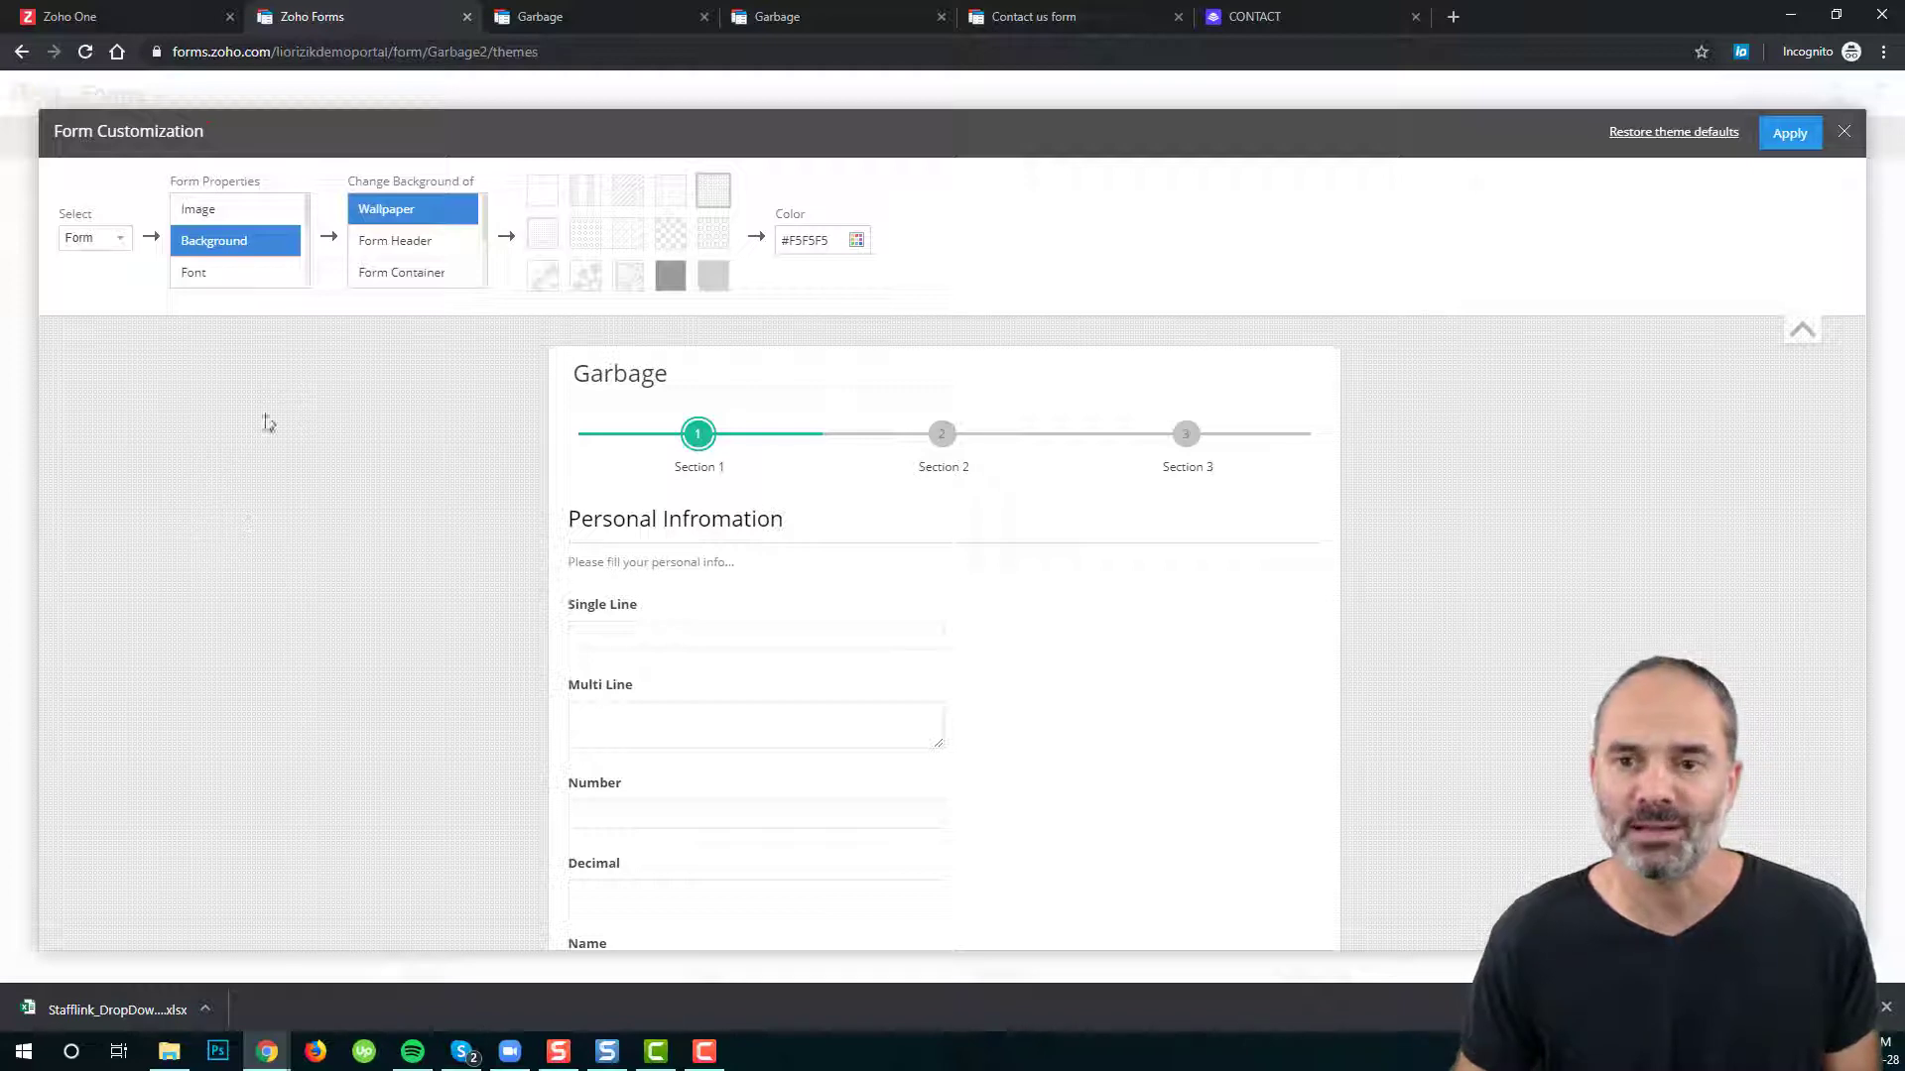
- Set the Form Header background colour to orange #EFB116
left_click(419, 245)
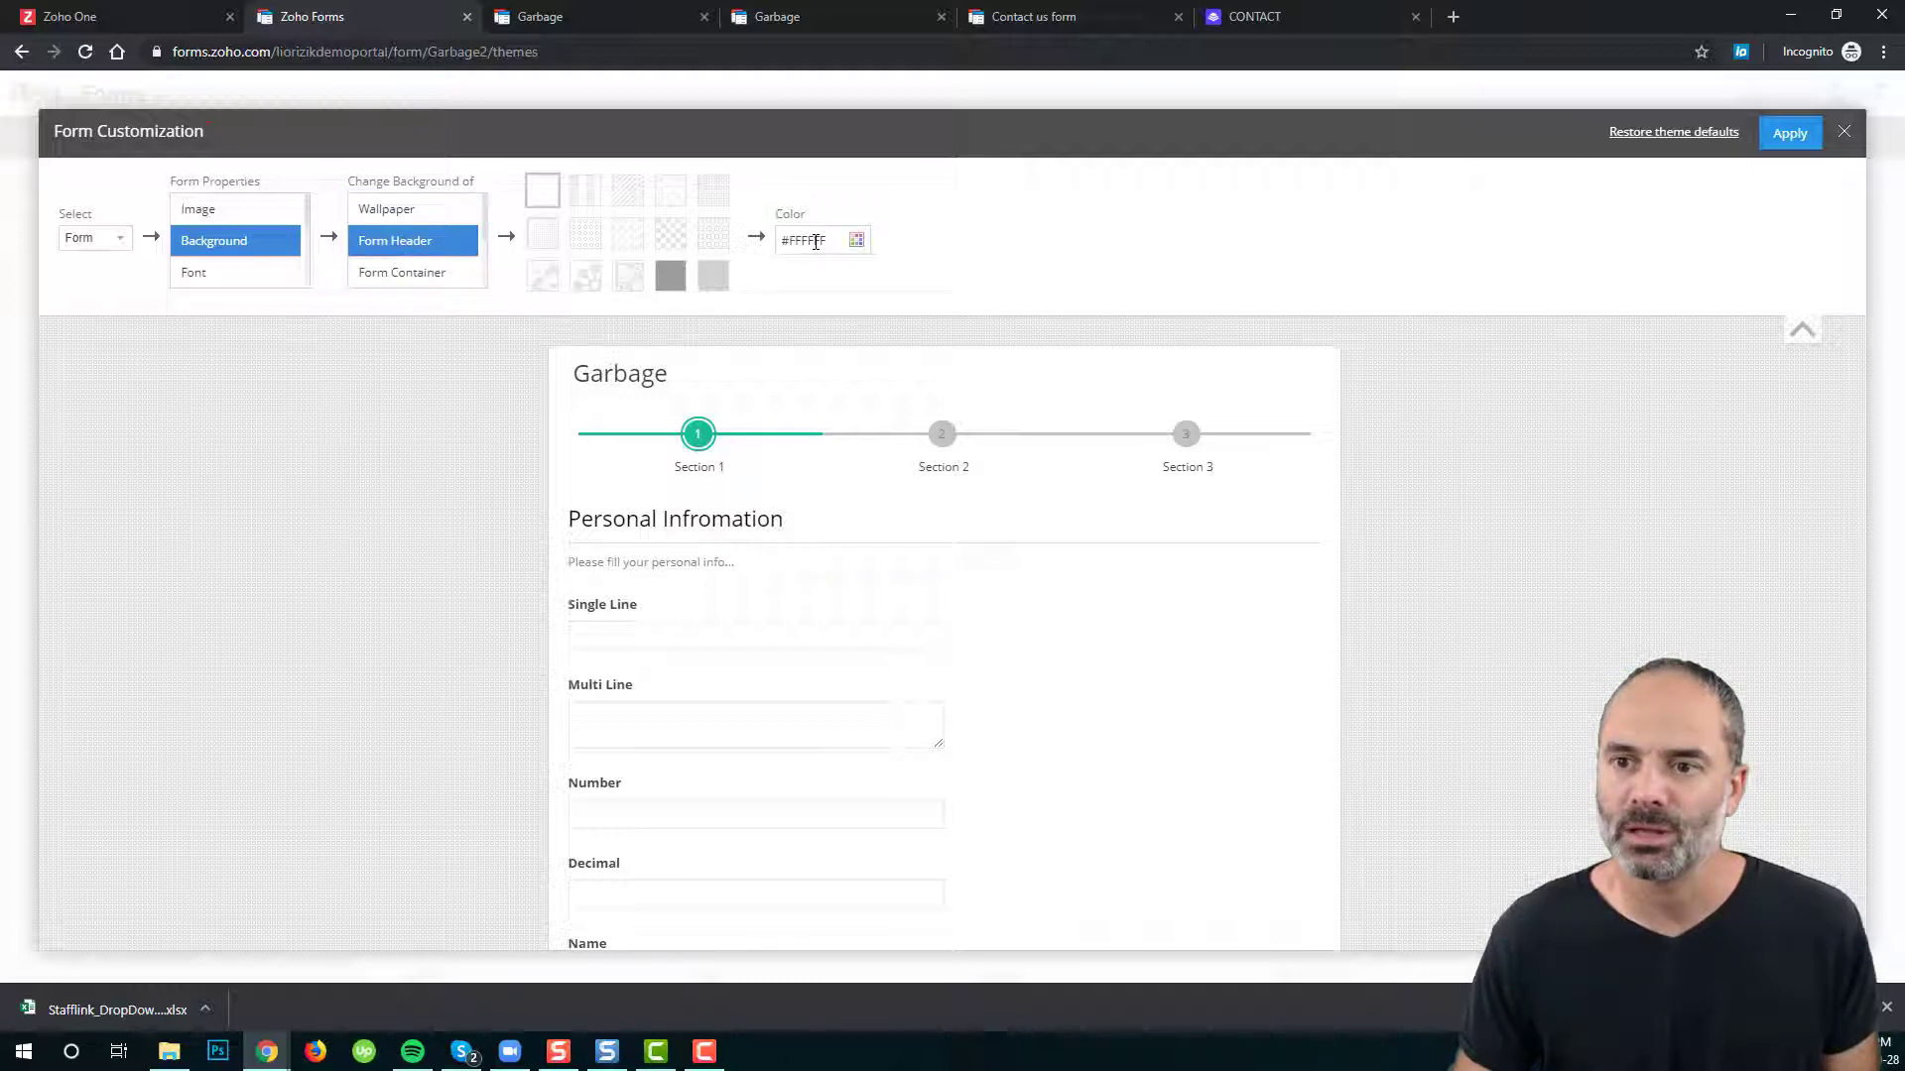
left_click(812, 241)
left_click(801, 369)
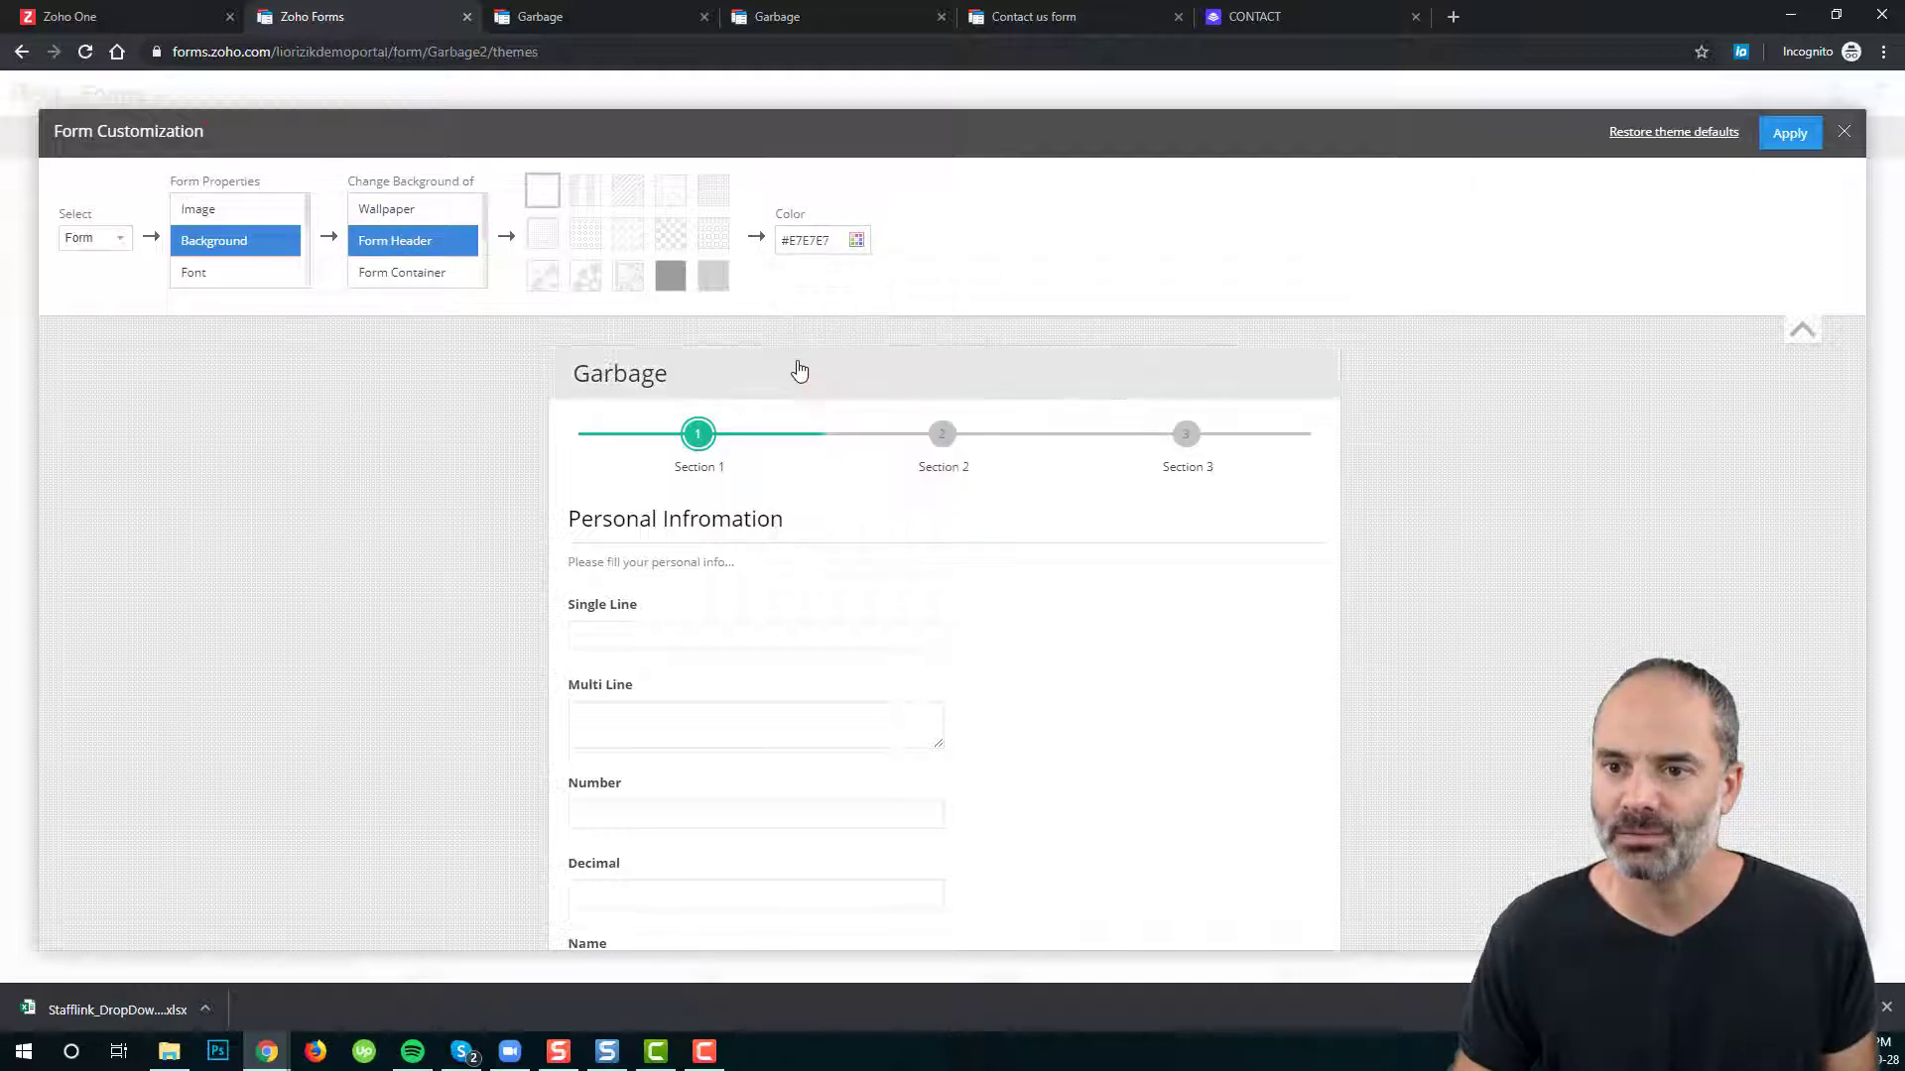
left_click(856, 240)
left_click(854, 335)
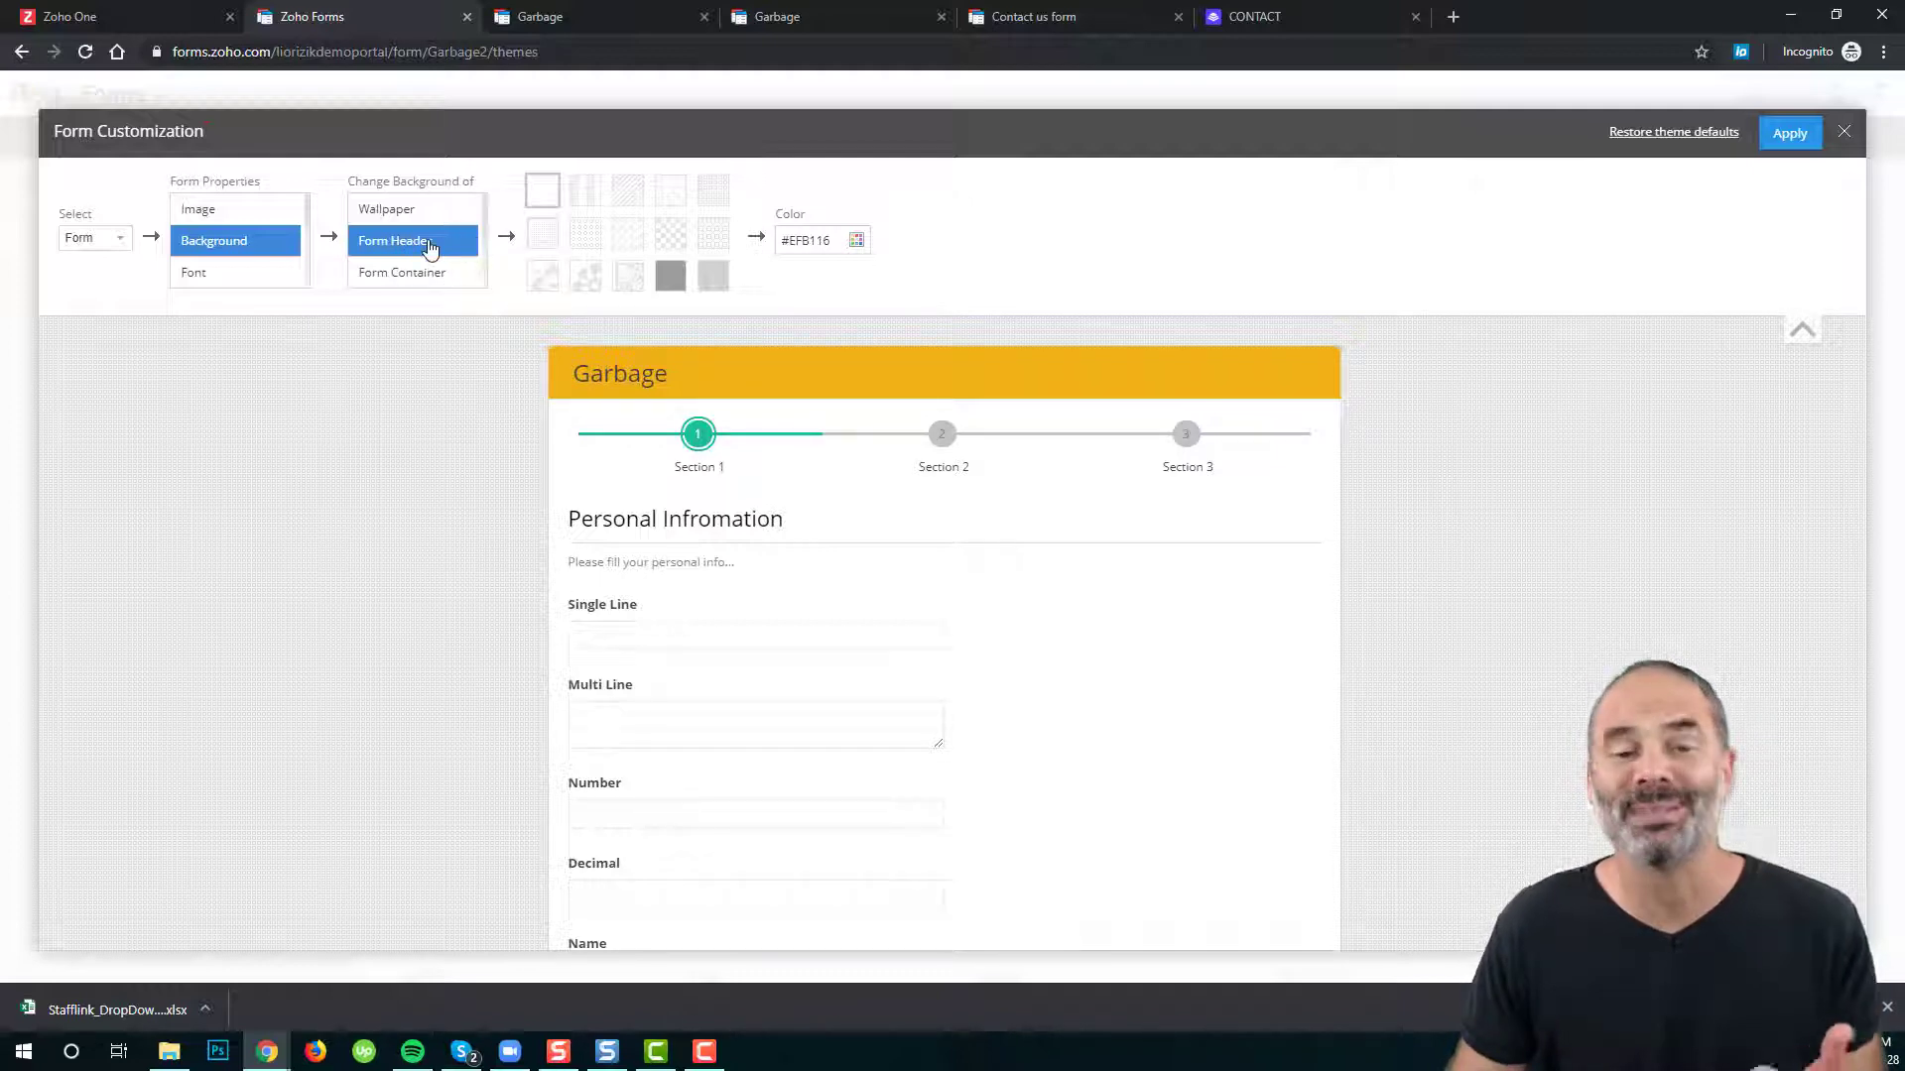
- Browse font, shadow, border, alignment and transparency options, then close customization without applying
left_click(263, 274)
scroll(259, 264, "down", 2)
left_click(245, 248)
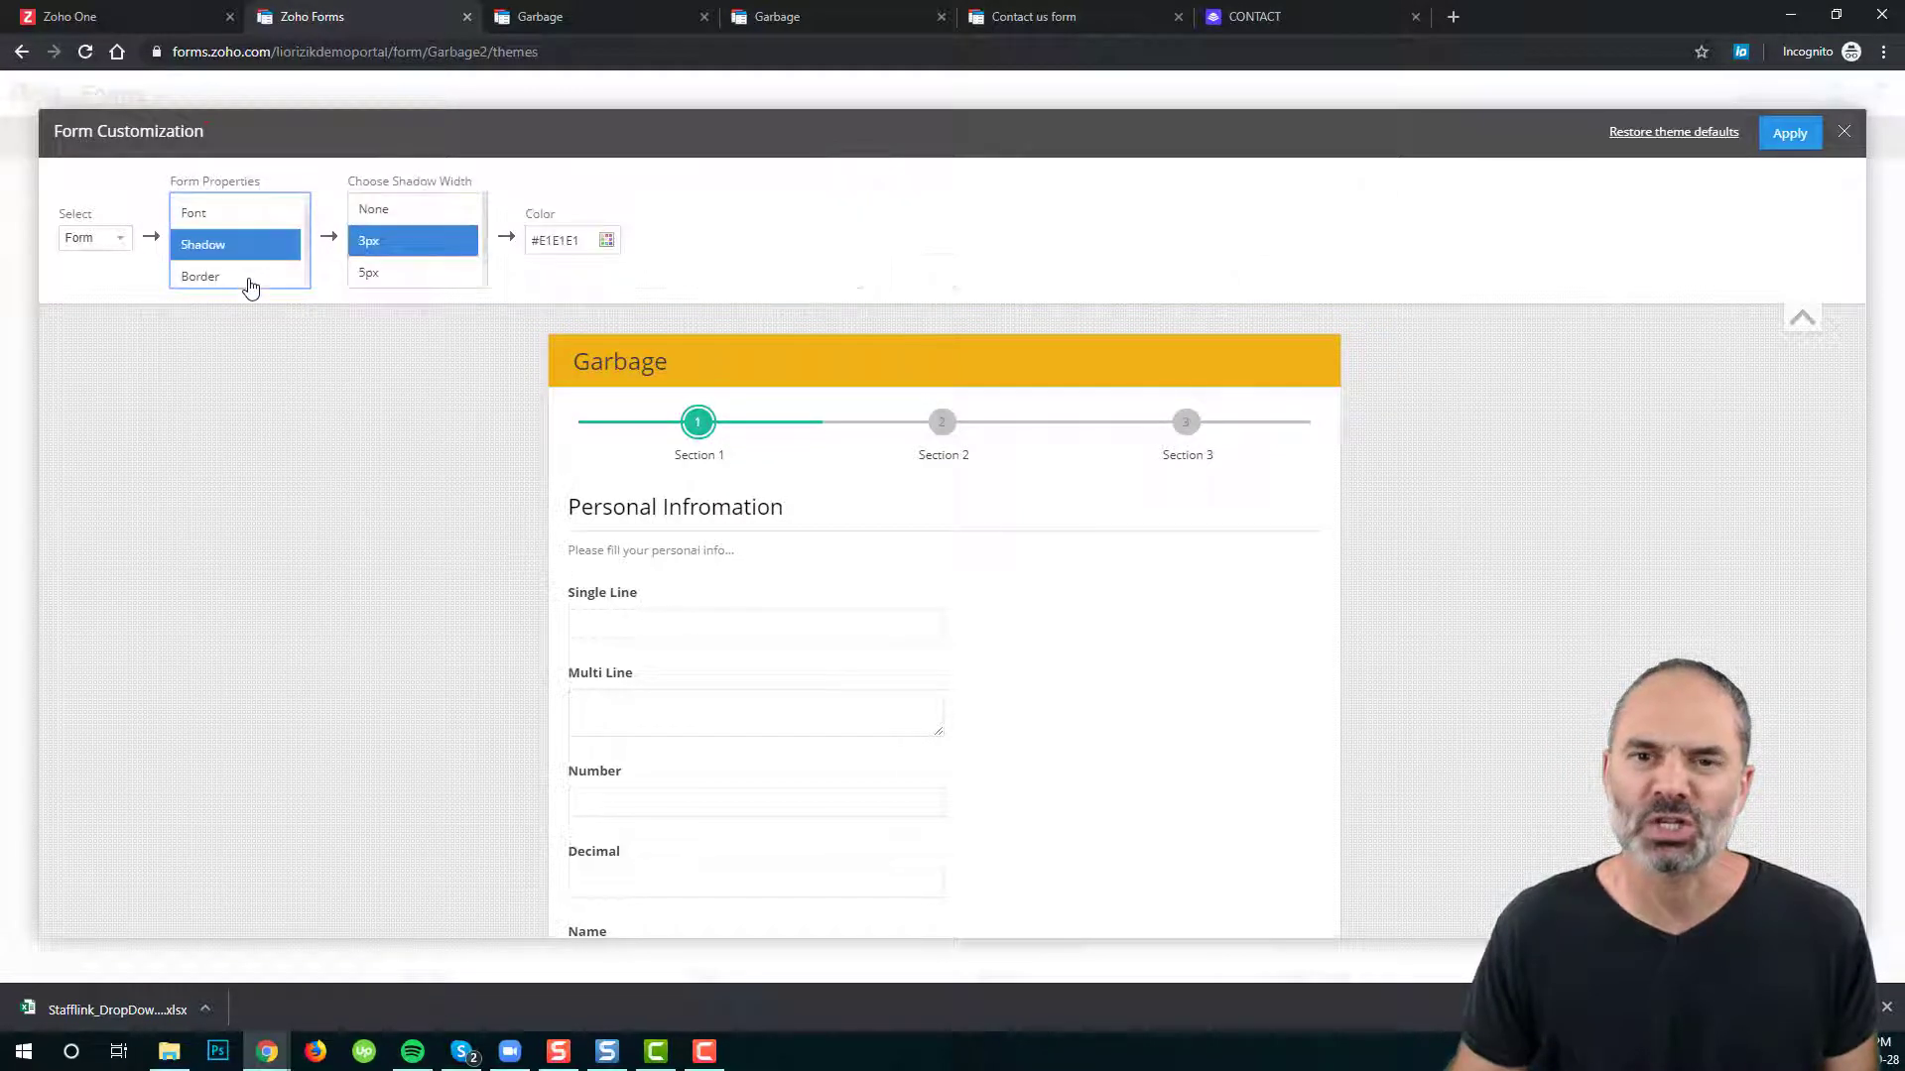
left_click(252, 278)
left_click(270, 280)
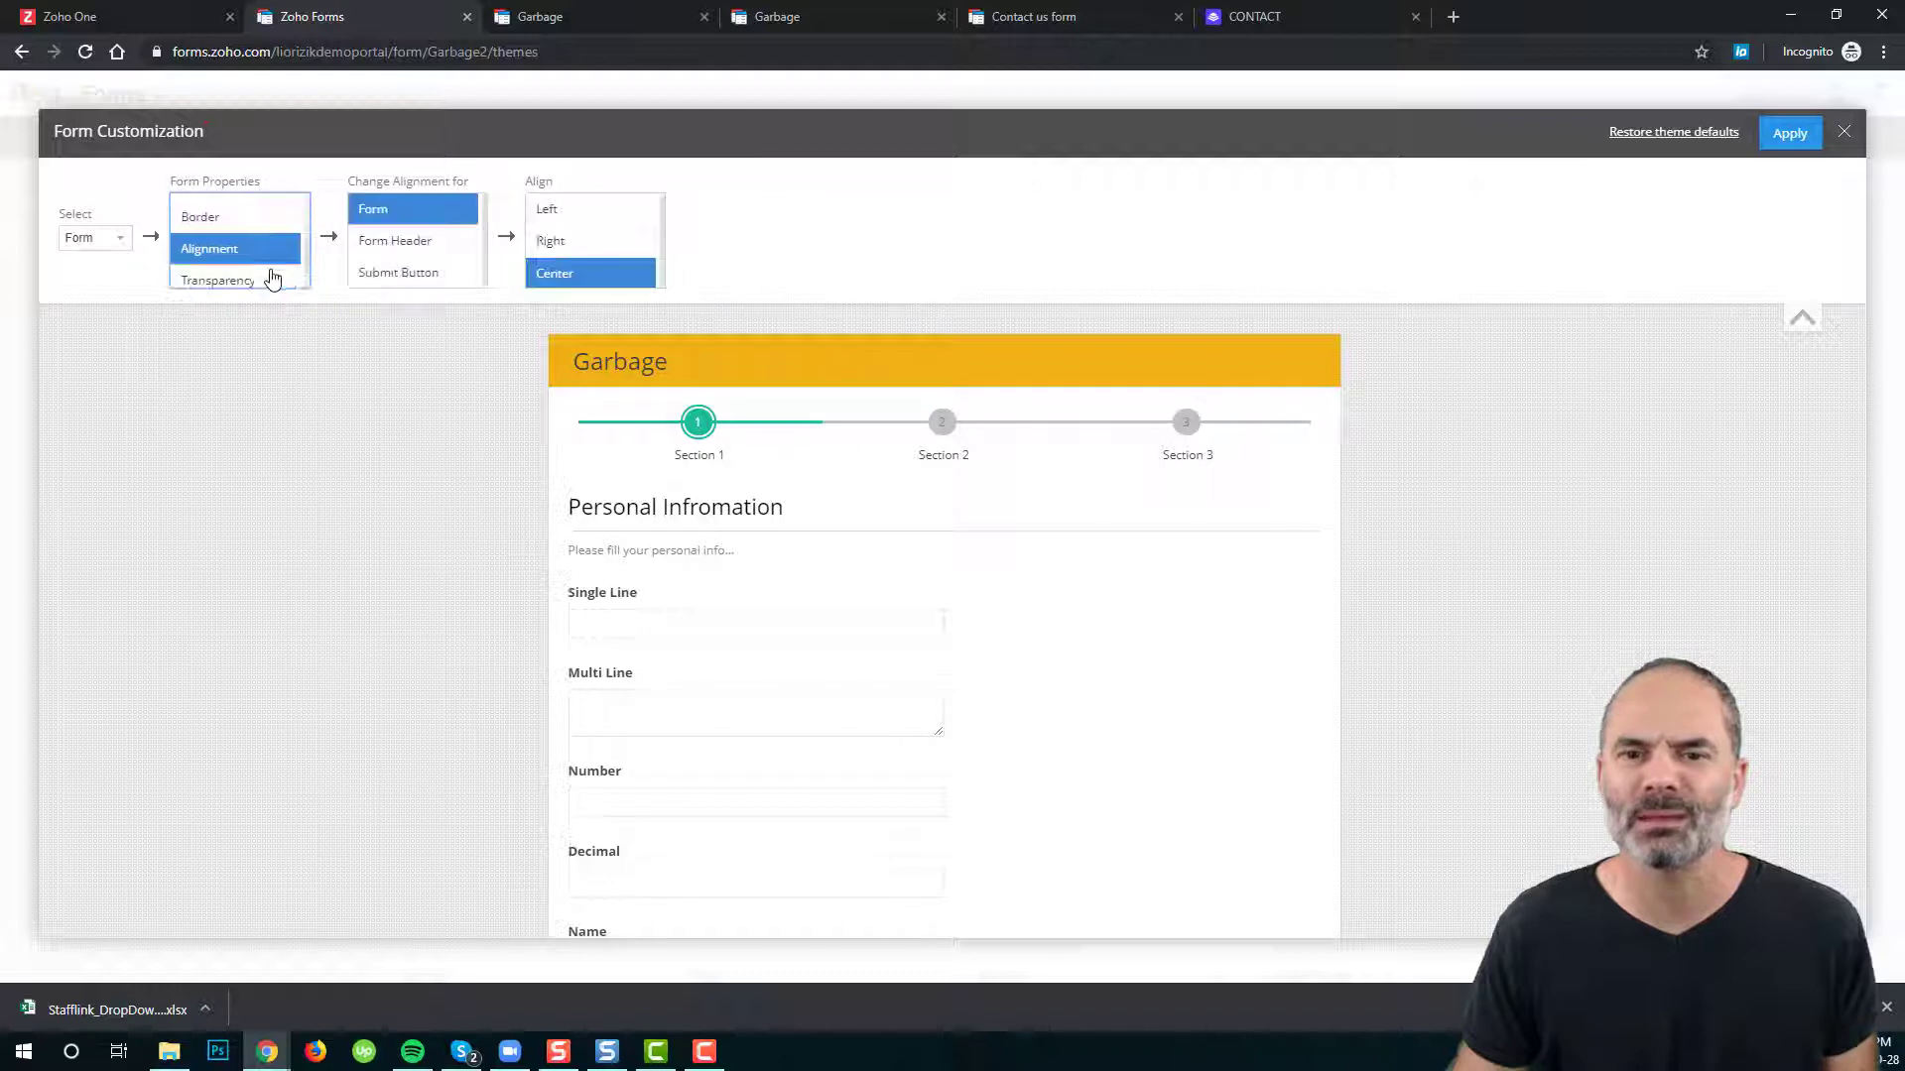
left_click(273, 279)
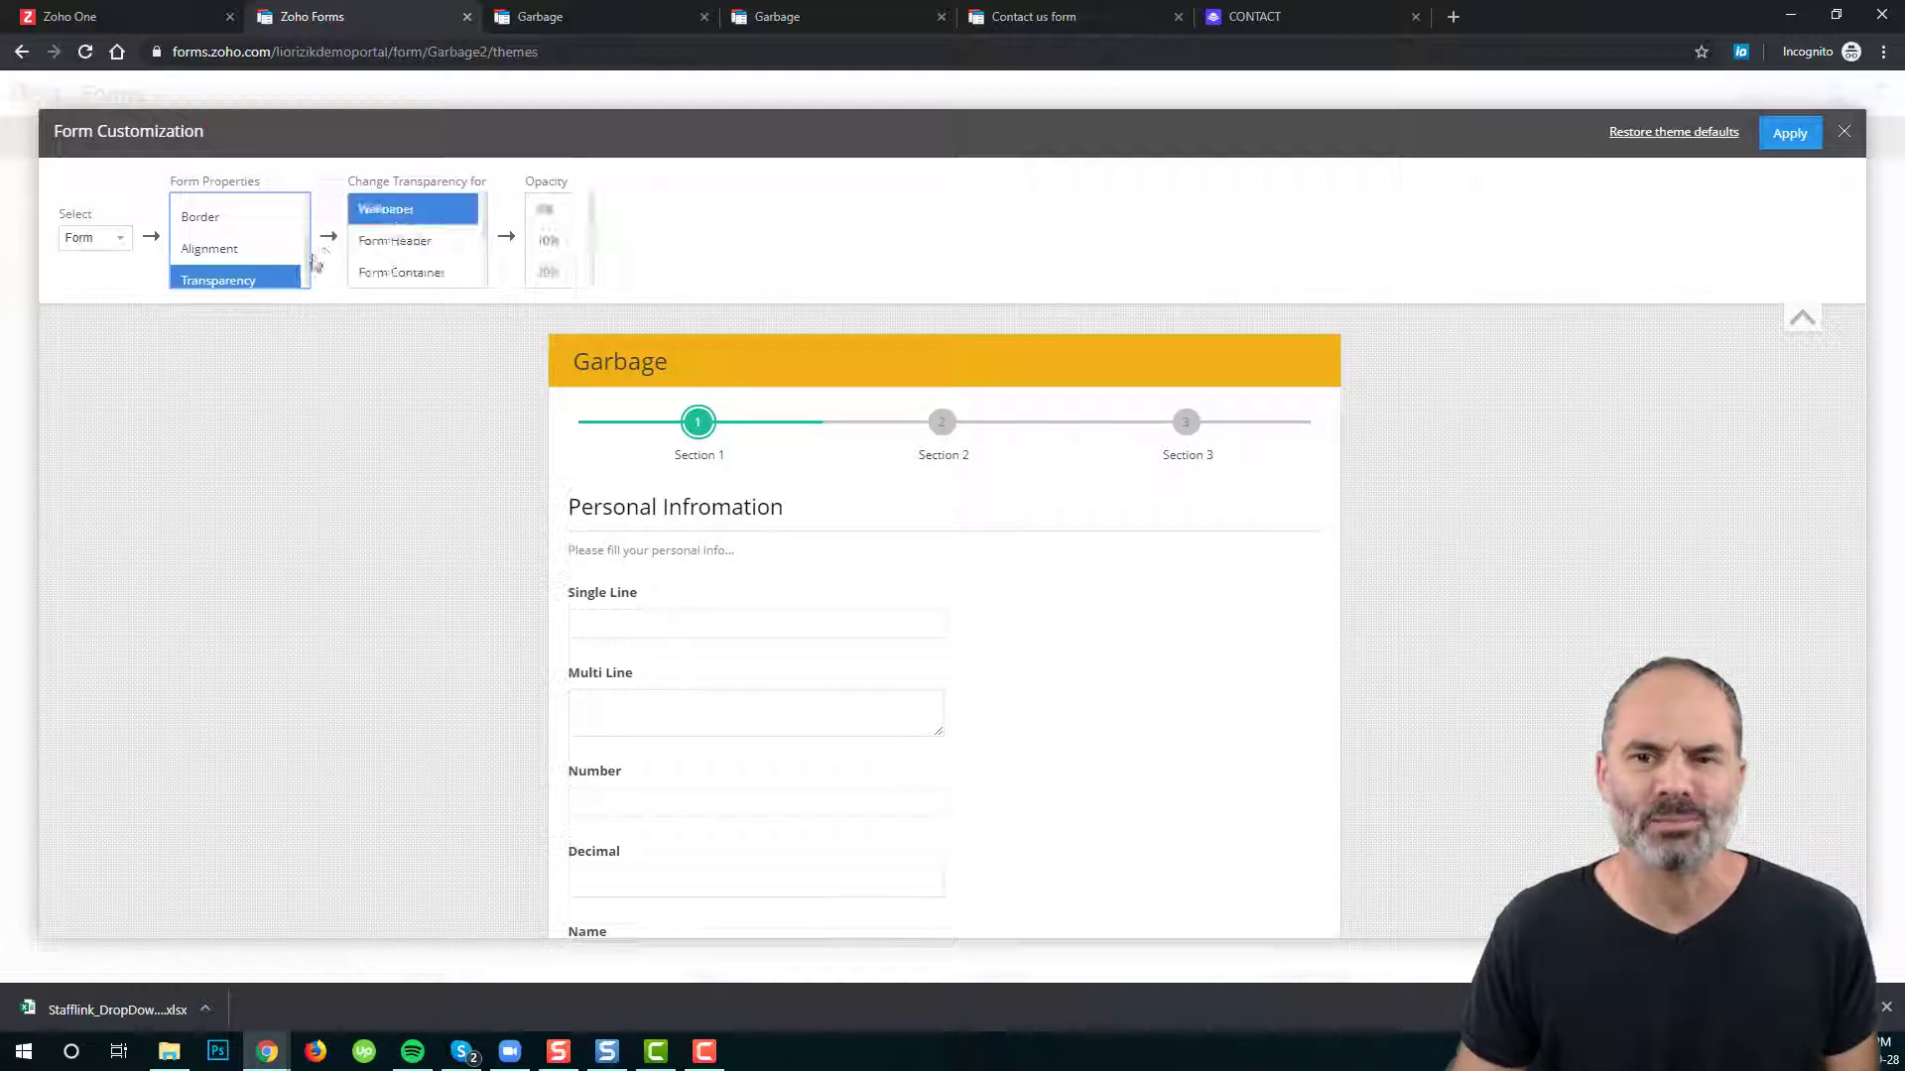
left_click(424, 243)
left_click(416, 273)
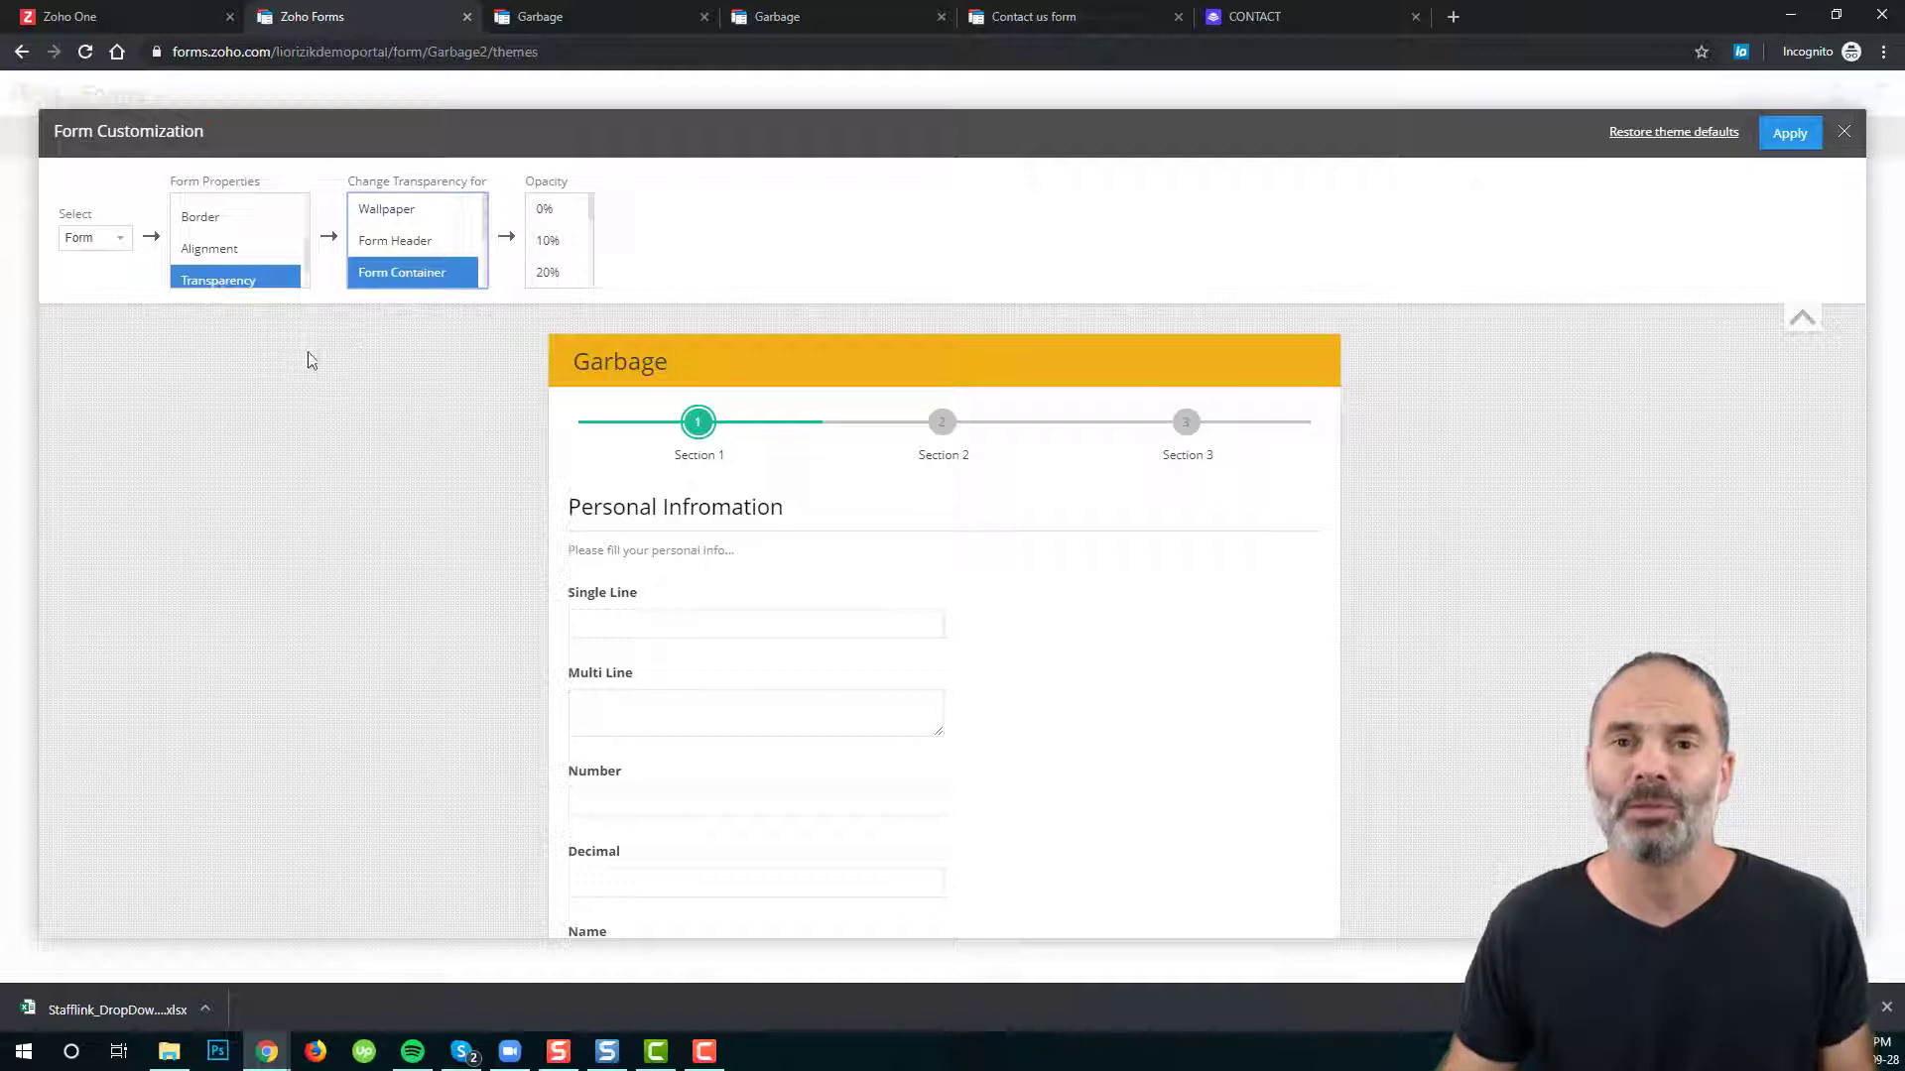
left_click(1845, 137)
- Leave without applying changes, then preview the applied Ocean theme and close the preview
left_click(919, 472)
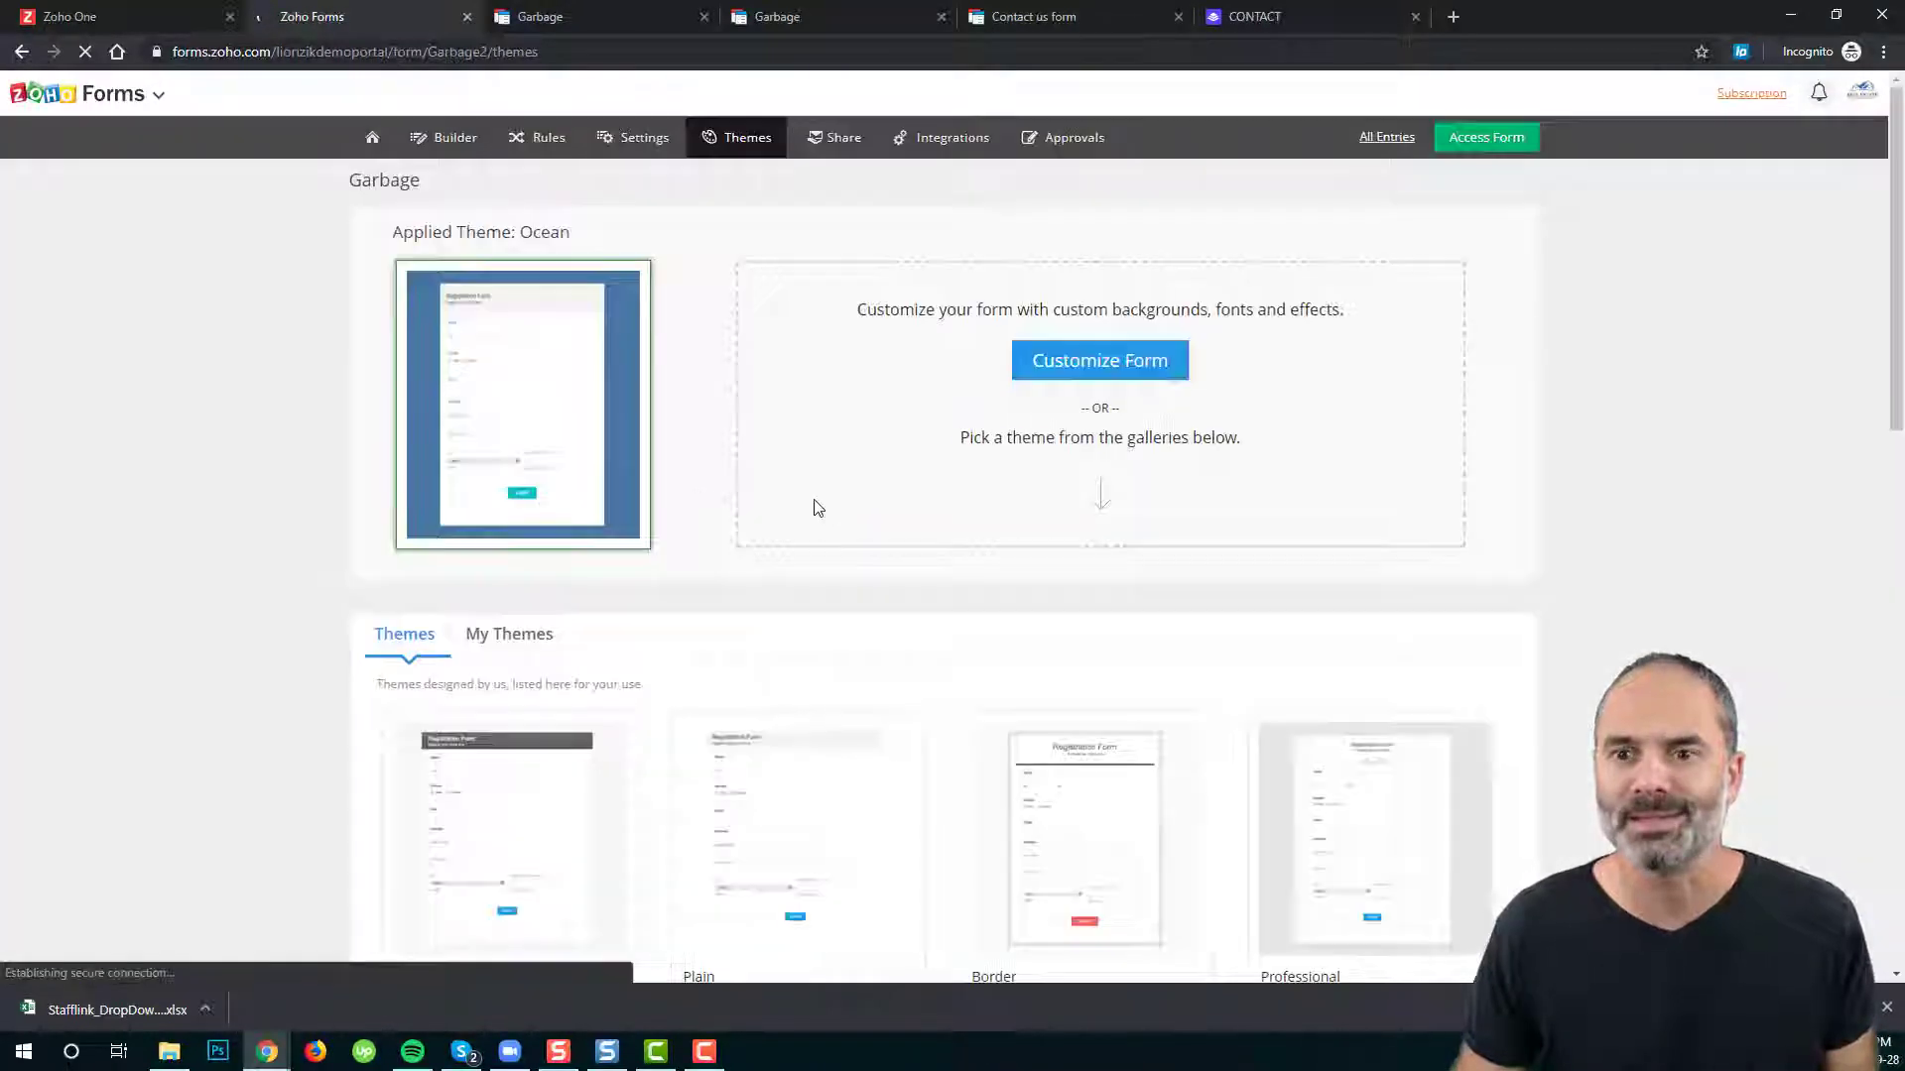
mouse_move(487, 332)
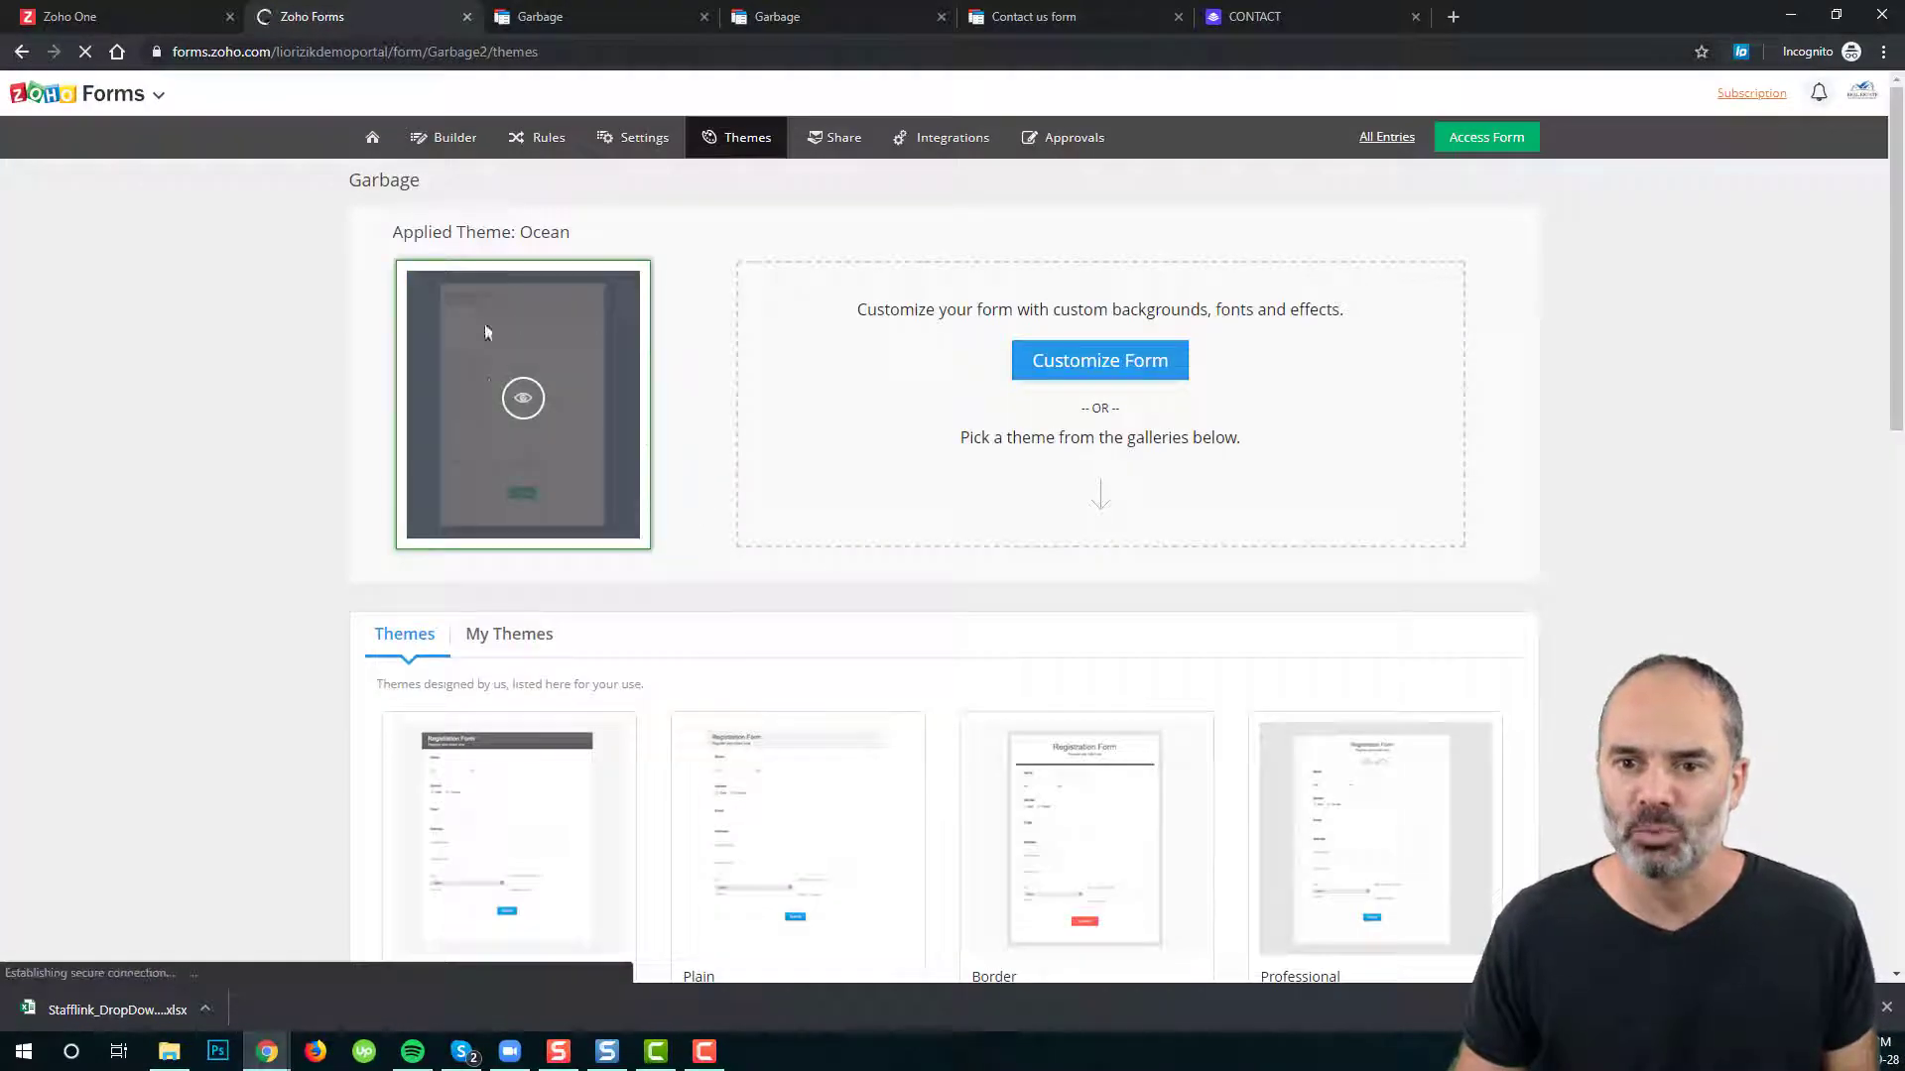
left_click(523, 397)
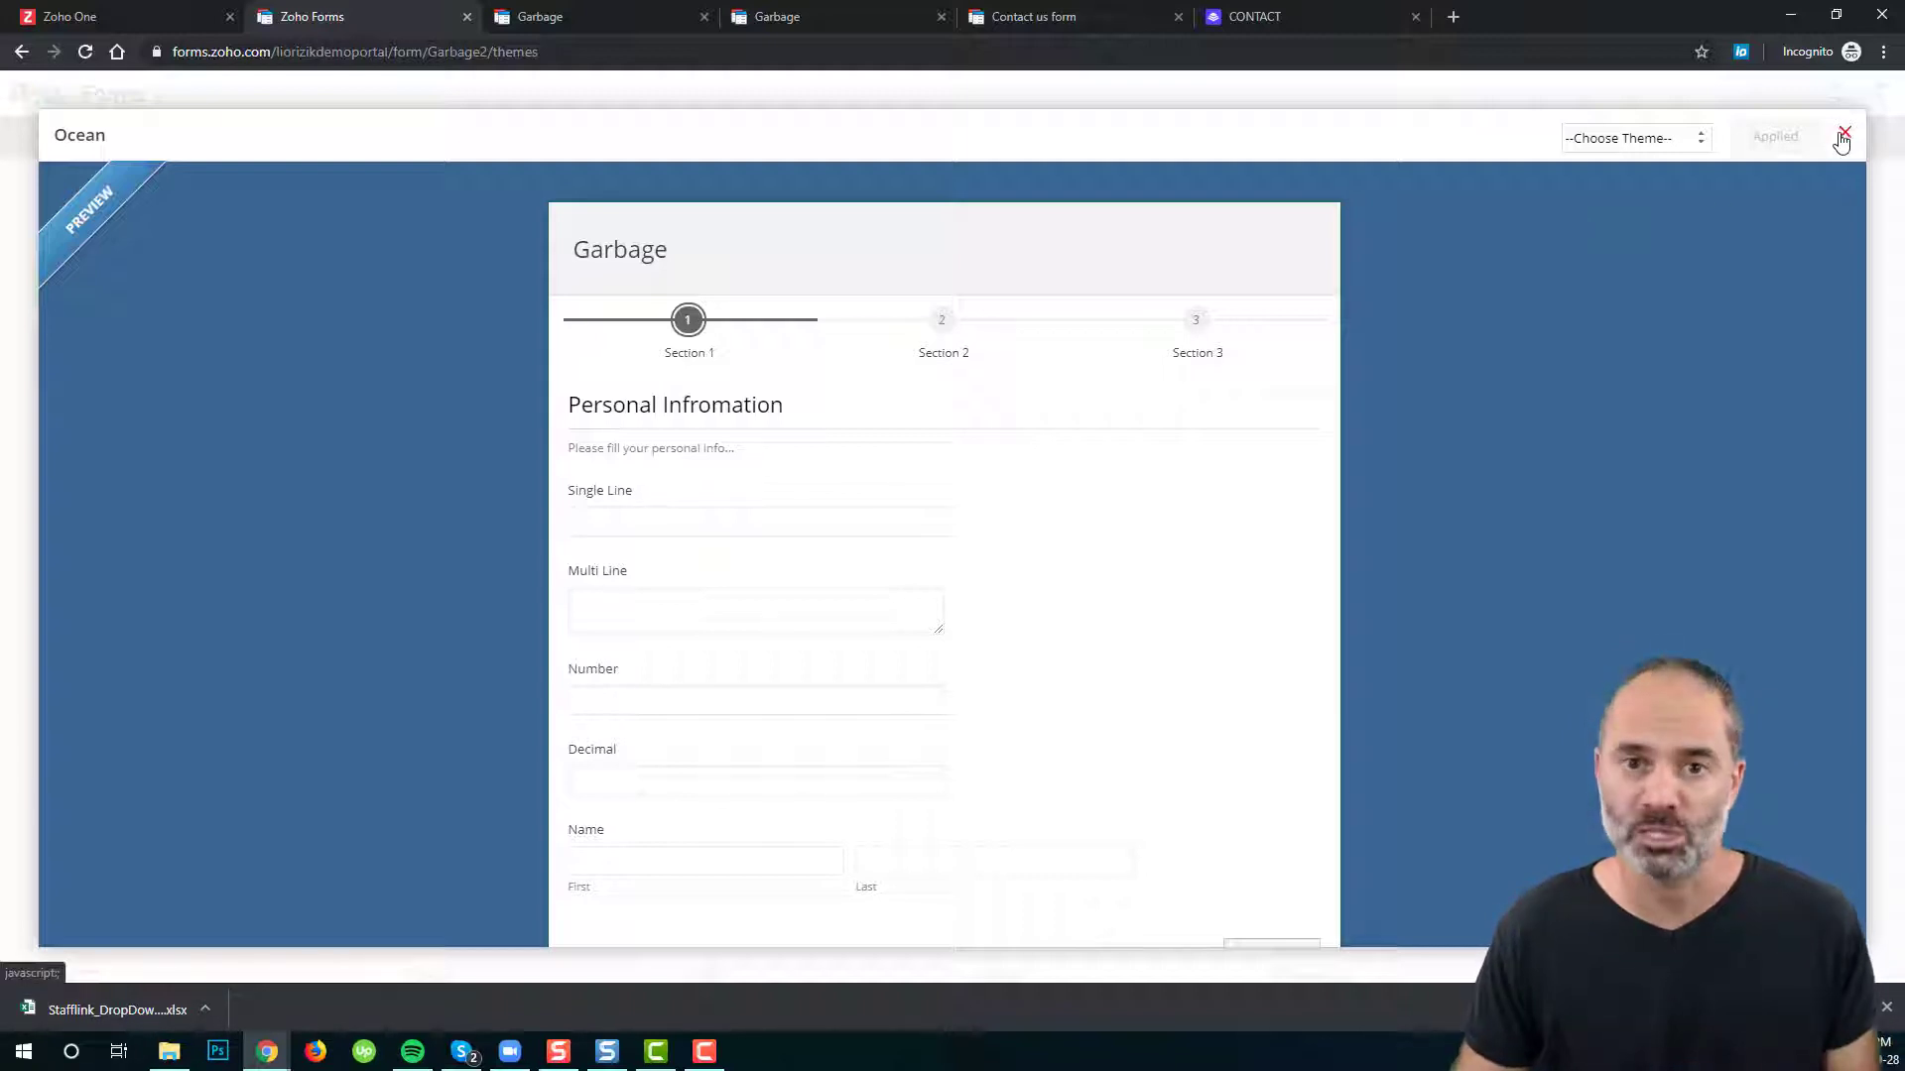
left_click(1844, 134)
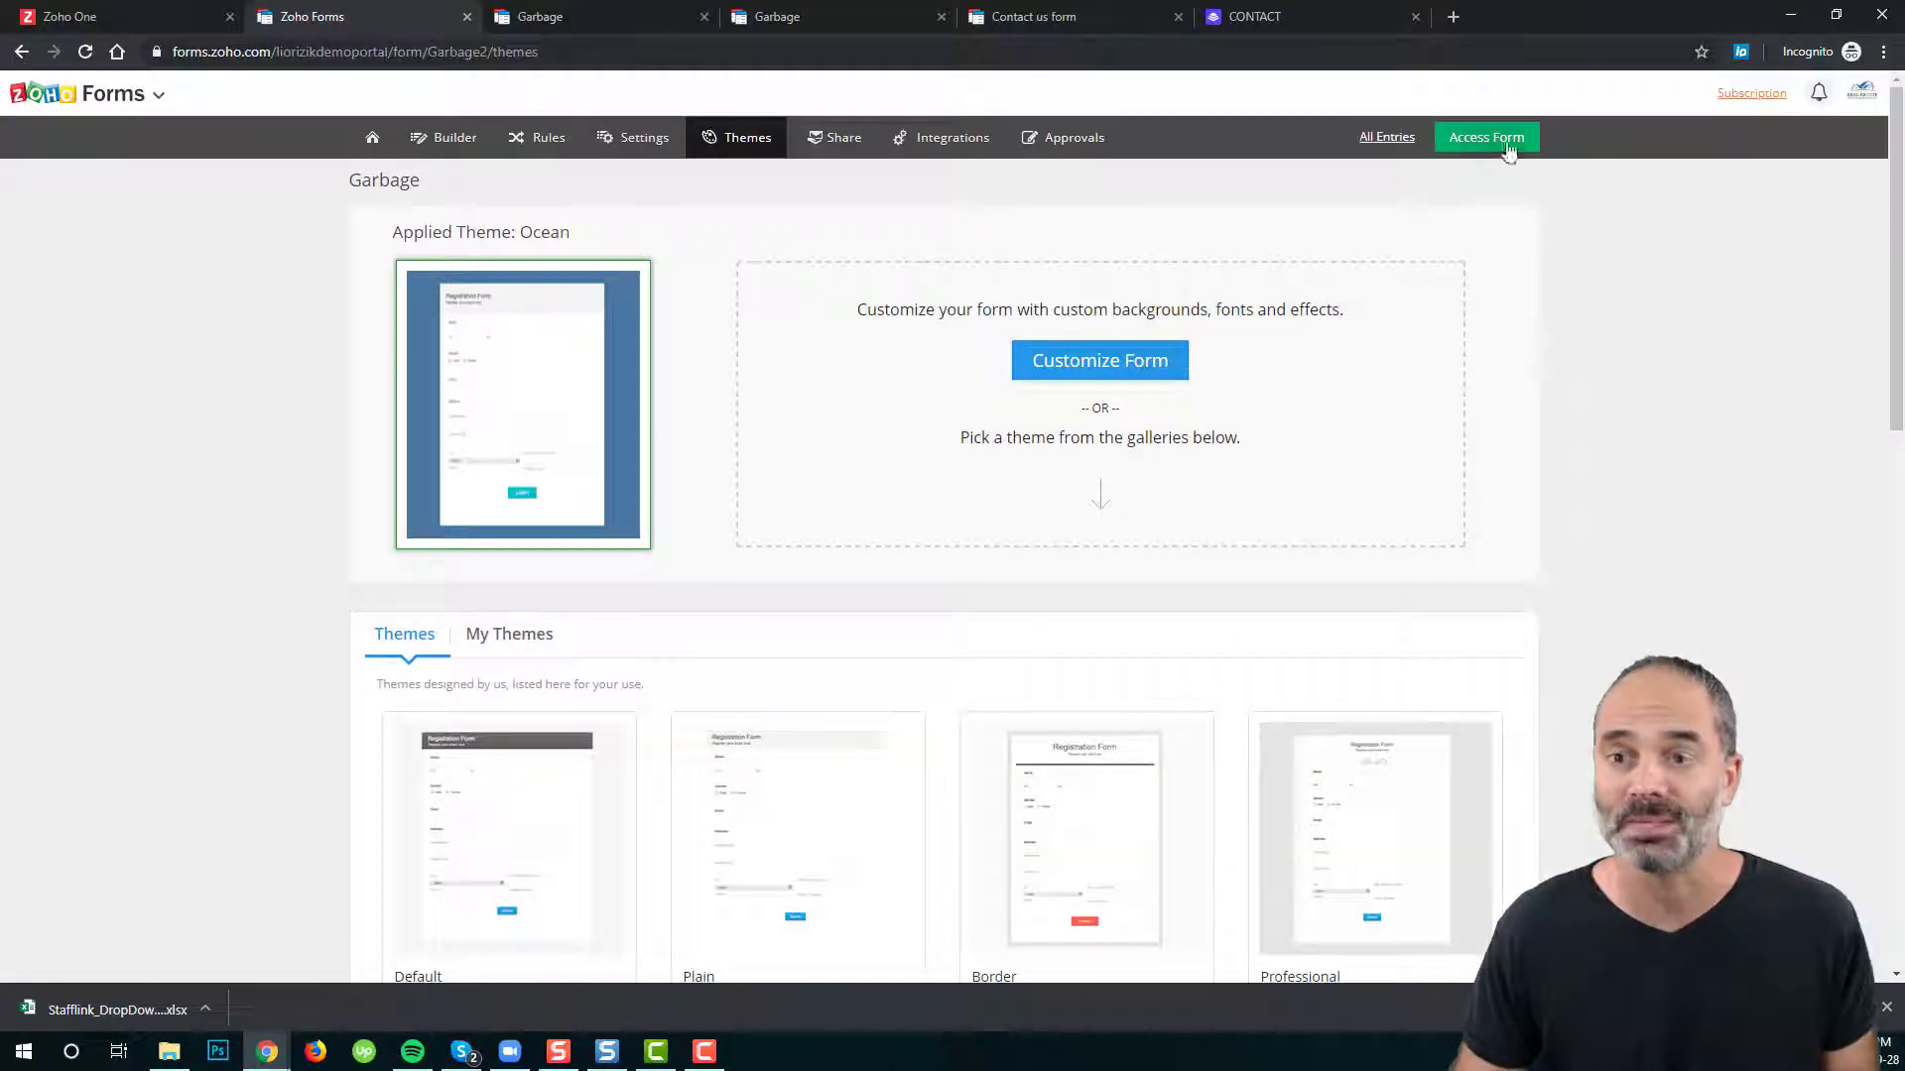
left_click(556, 22)
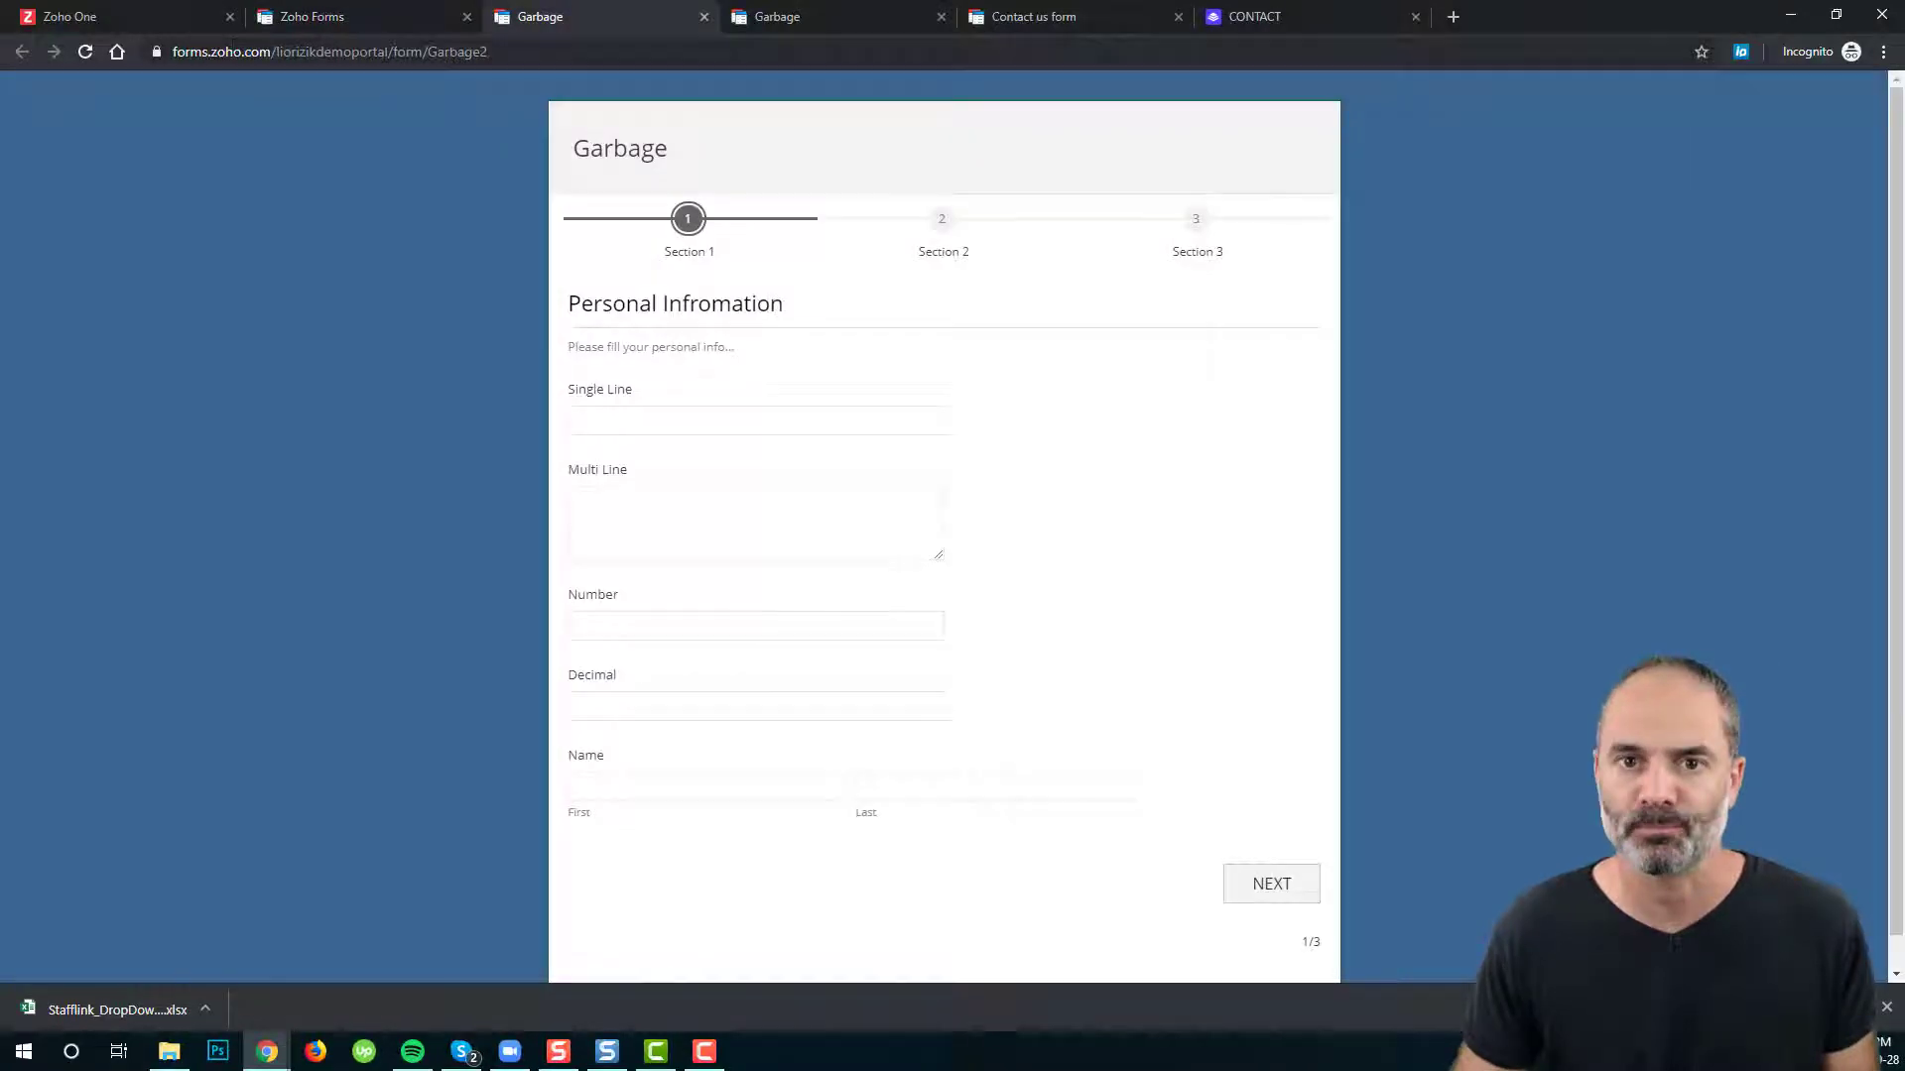
left_click(86, 52)
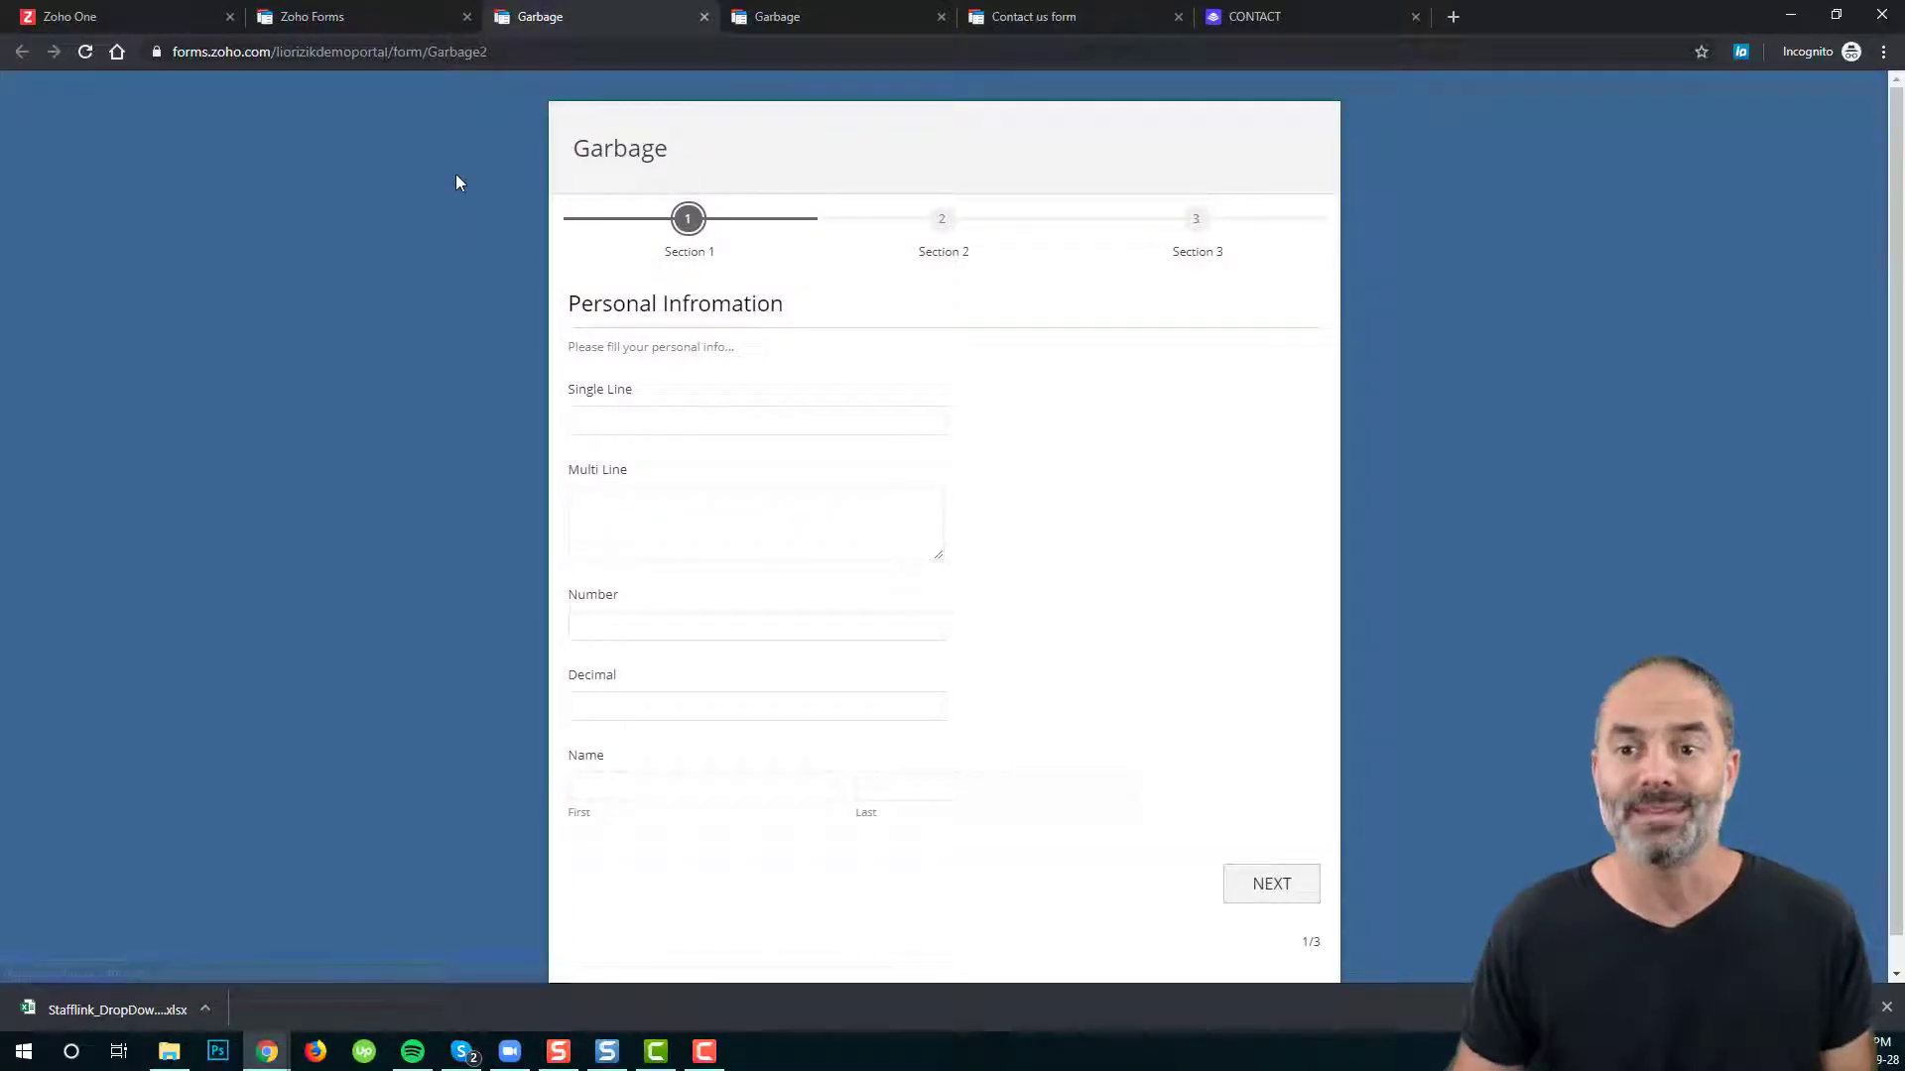